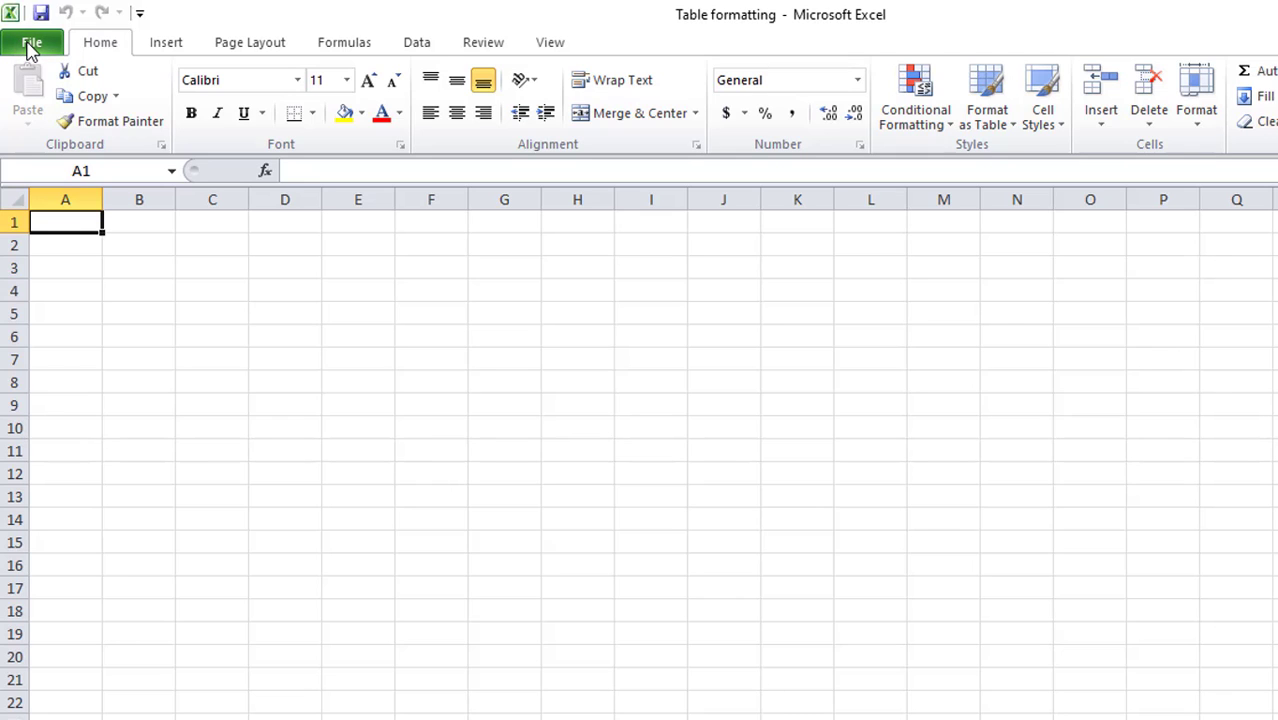
Save the workbook
left_click(32, 43)
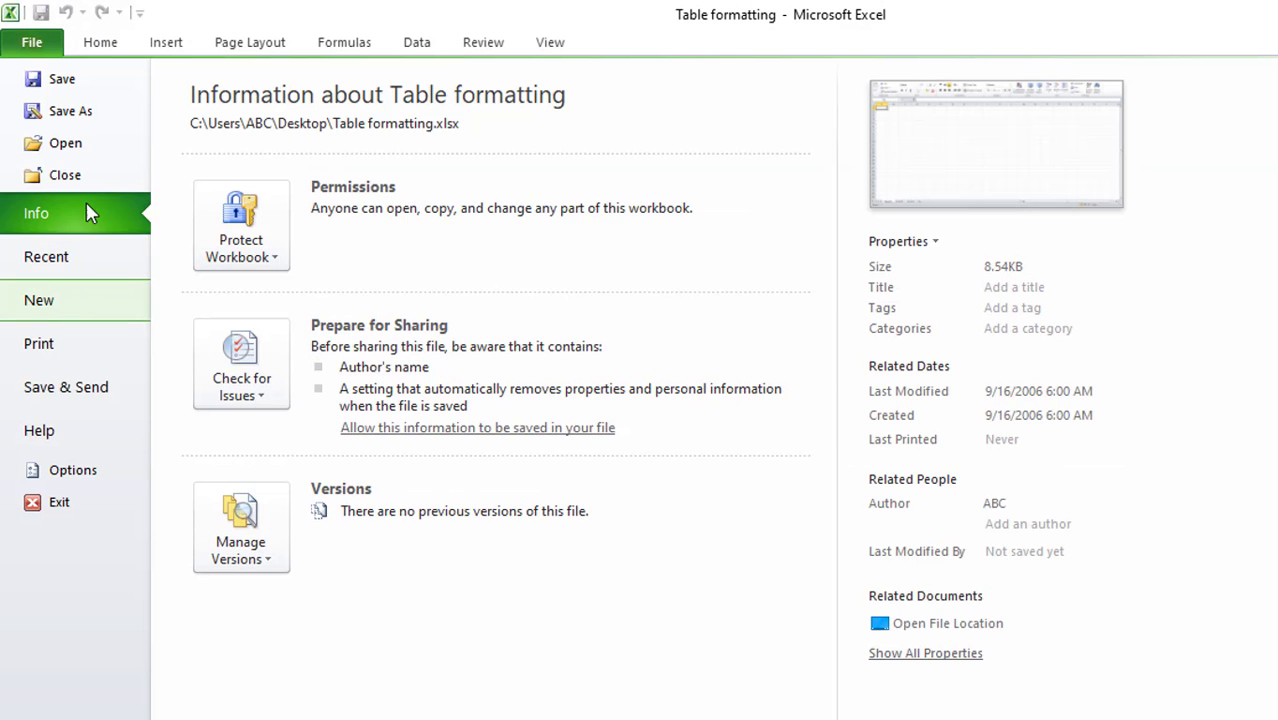
left_click(68, 82)
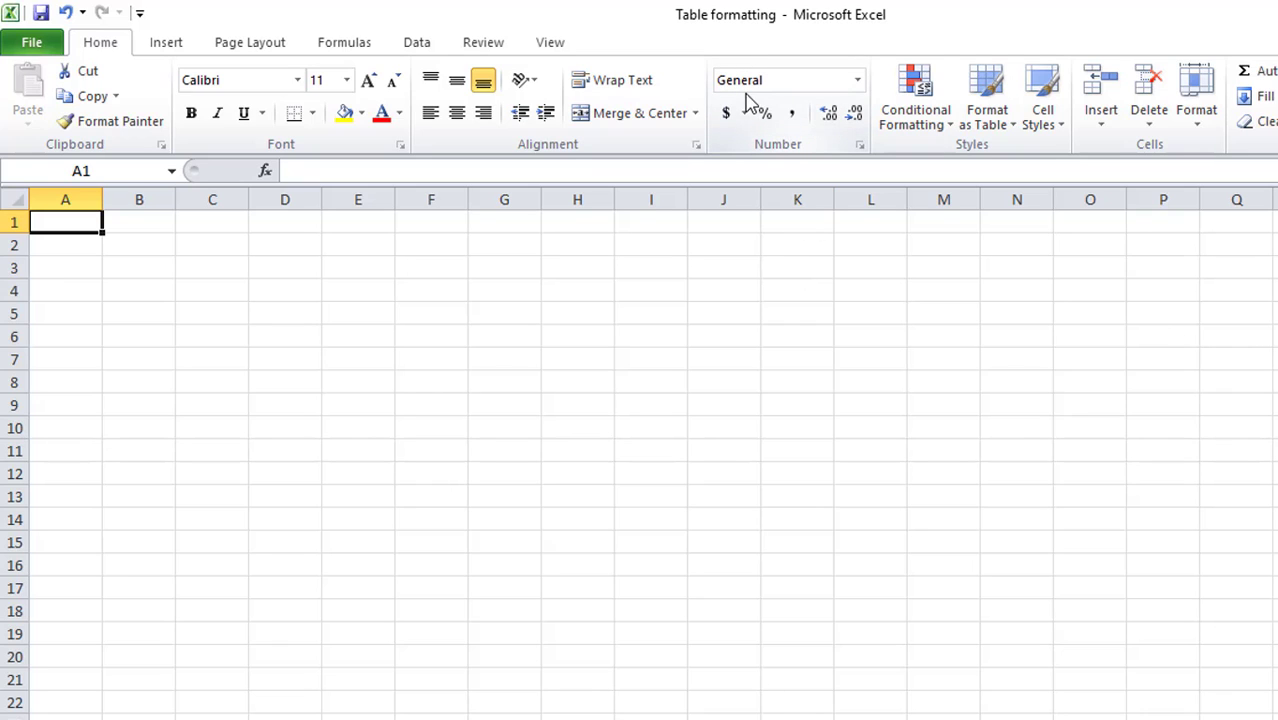
left_click(857, 88)
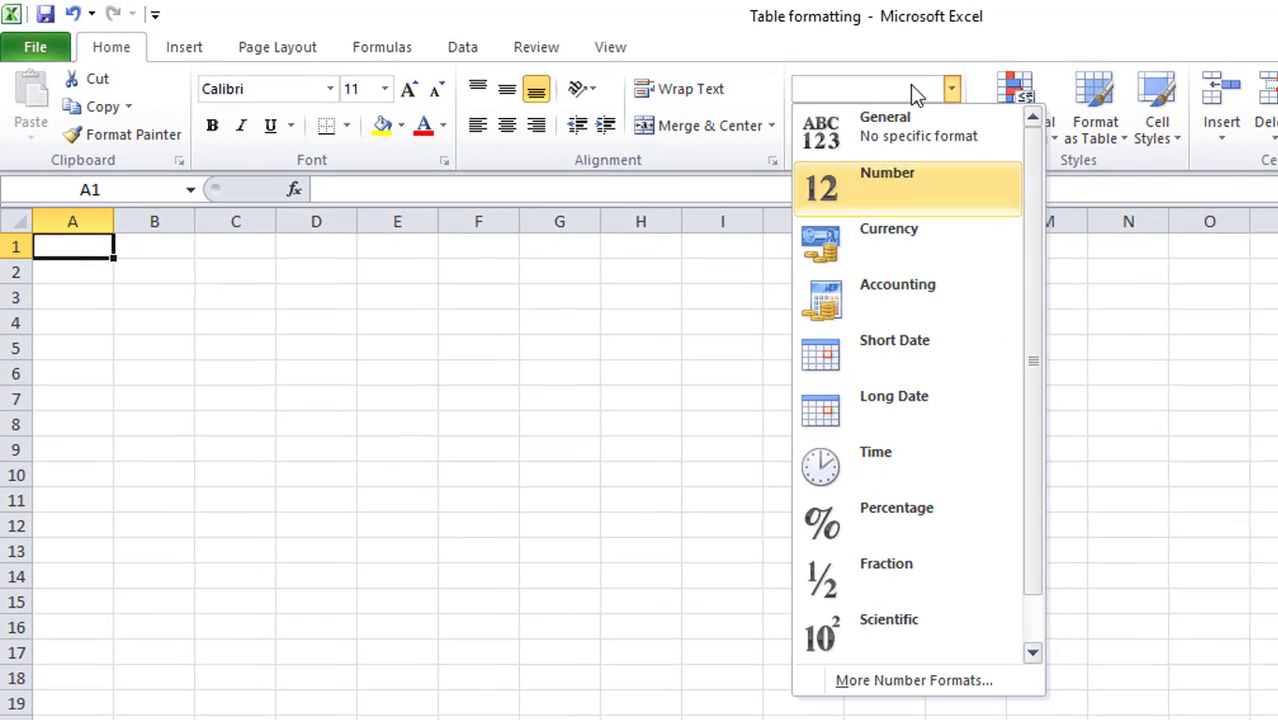
left_click(1160, 430)
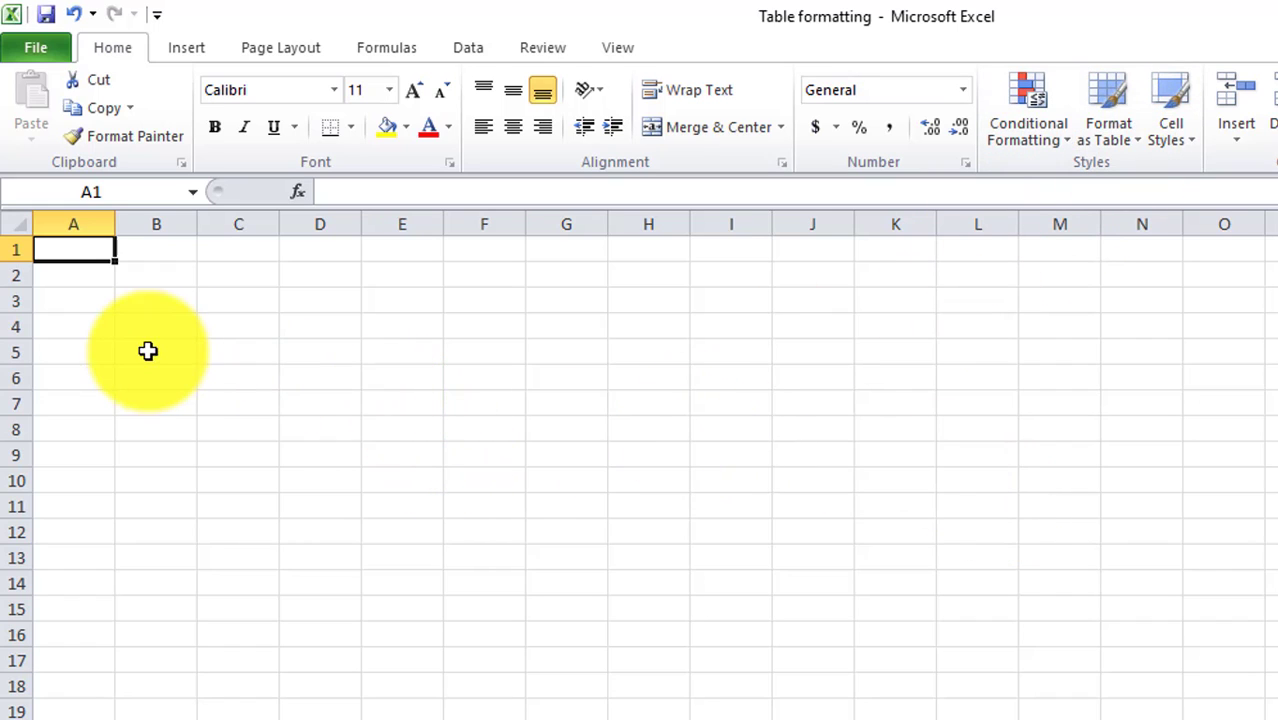
Format cells B4:I12 as a table using the blue Light style with a solid header row and horizontal row lines
left_click_drag(139, 325, 769, 541)
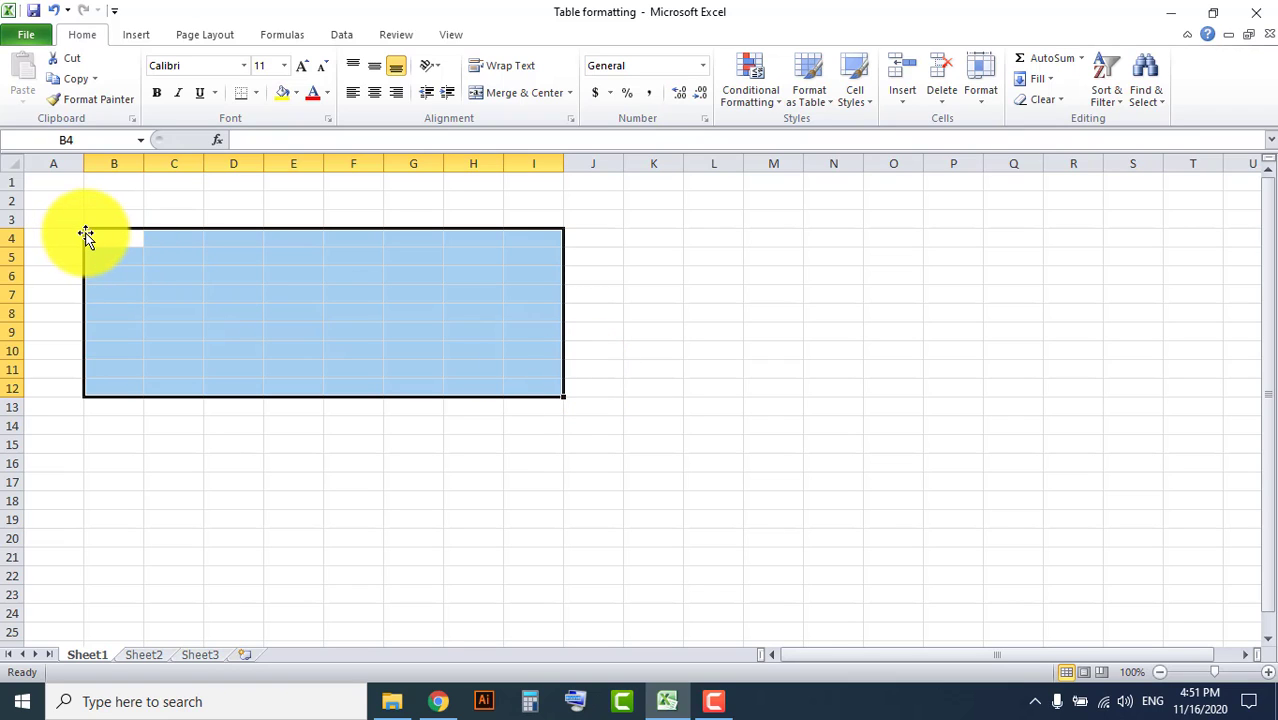
left_click_drag(87, 235, 538, 380)
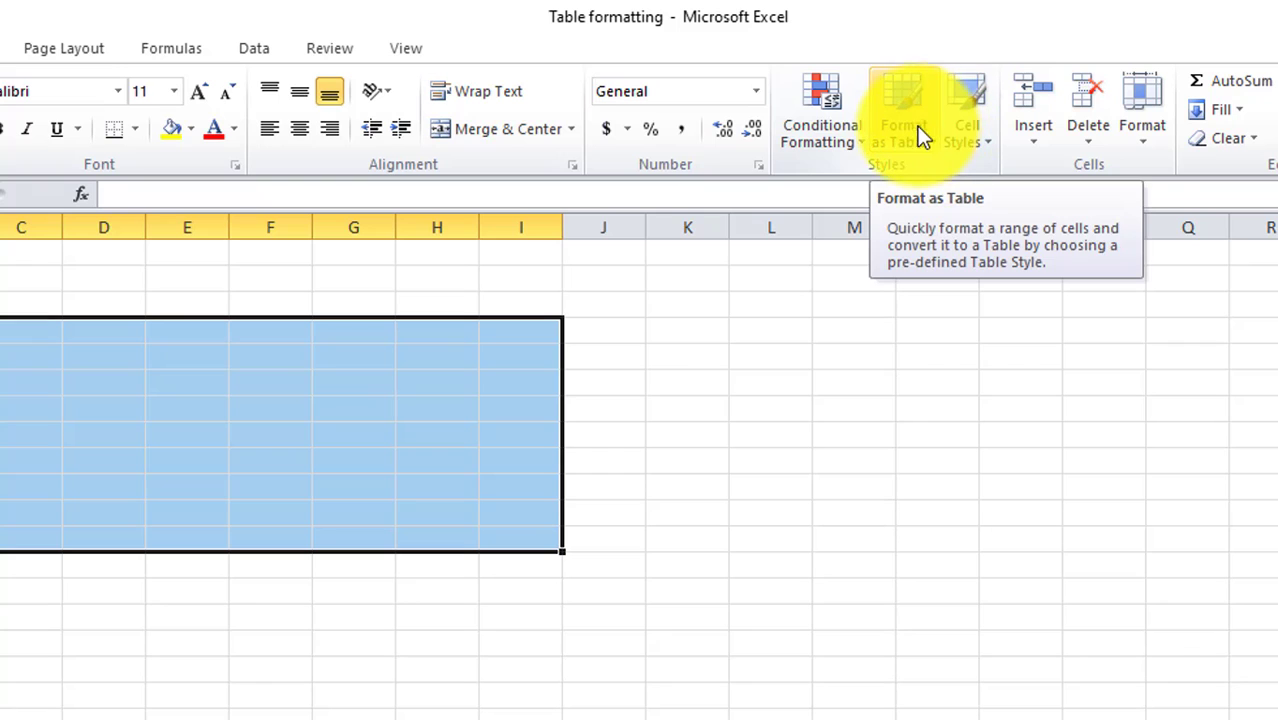
left_click(932, 141)
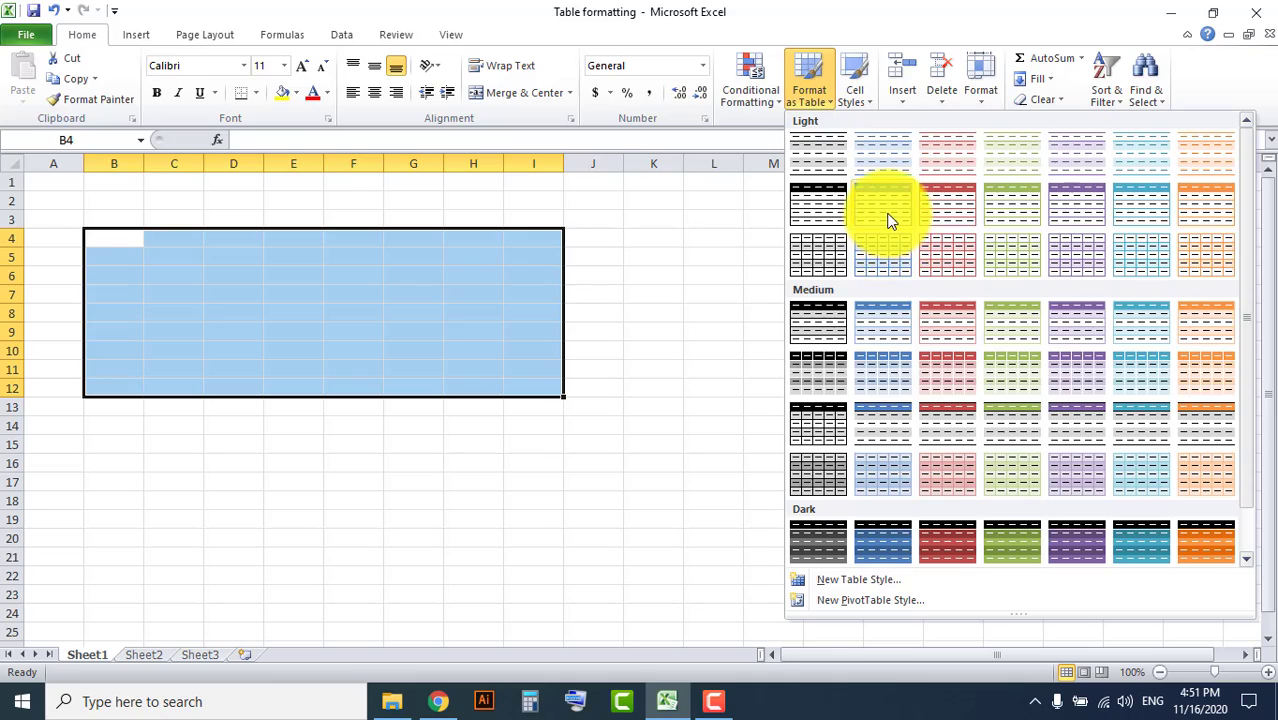
left_click(974, 268)
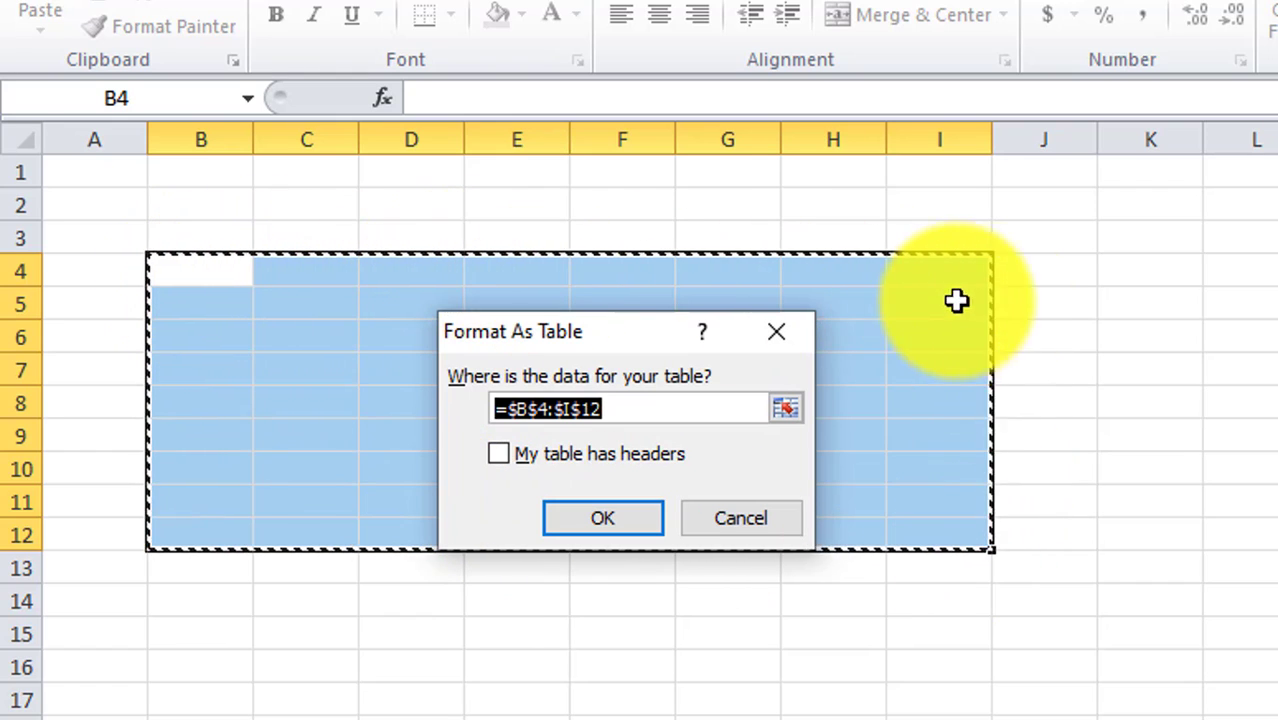
left_click_drag(601, 340, 697, 297)
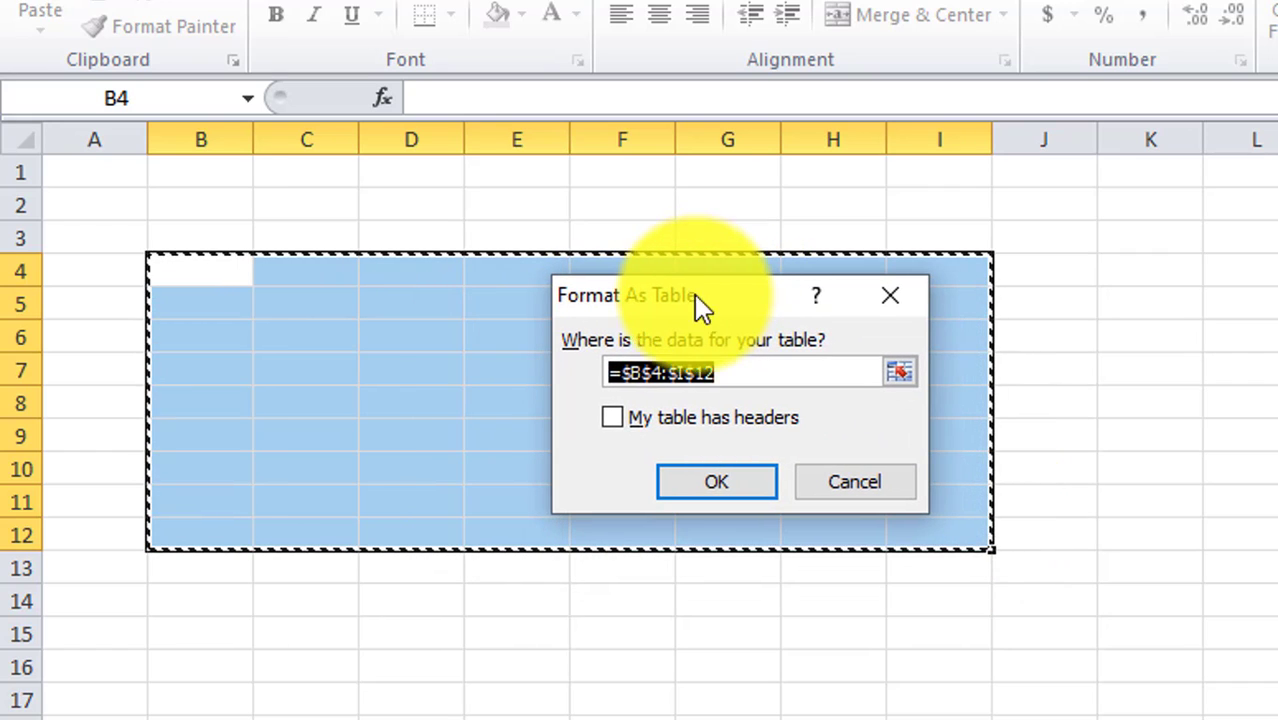
left_click(633, 373)
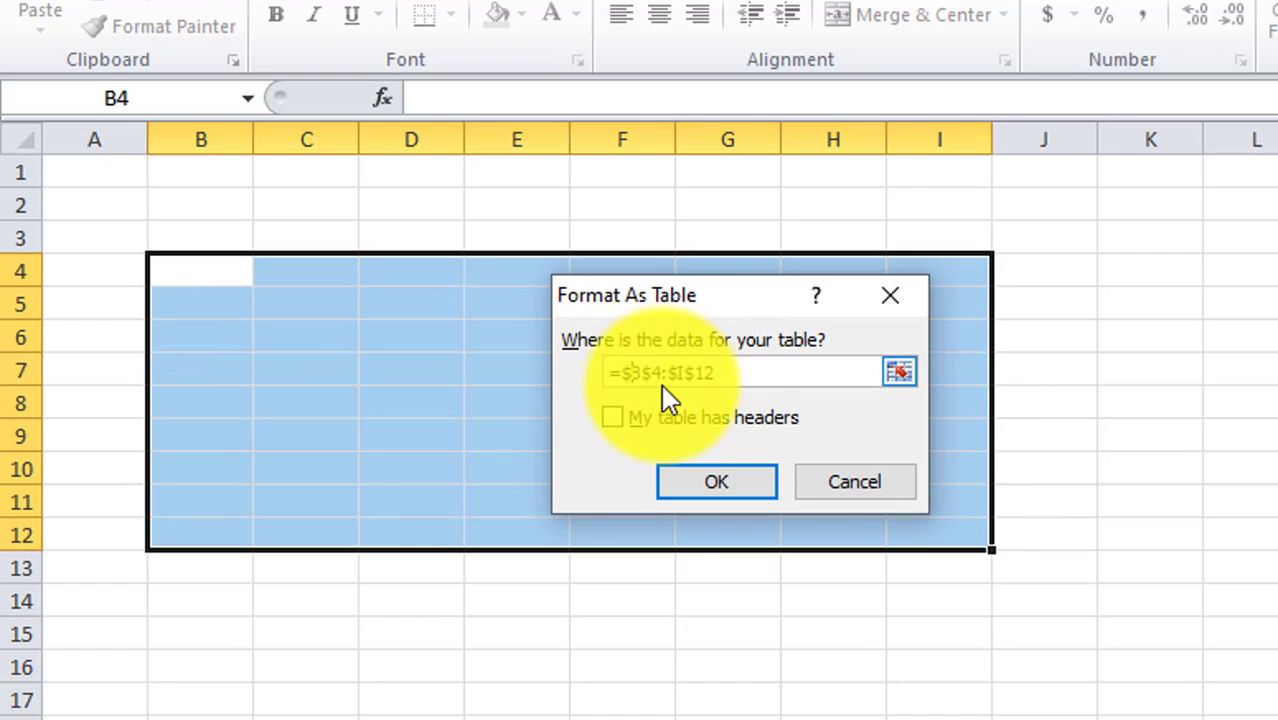
left_click(645, 373)
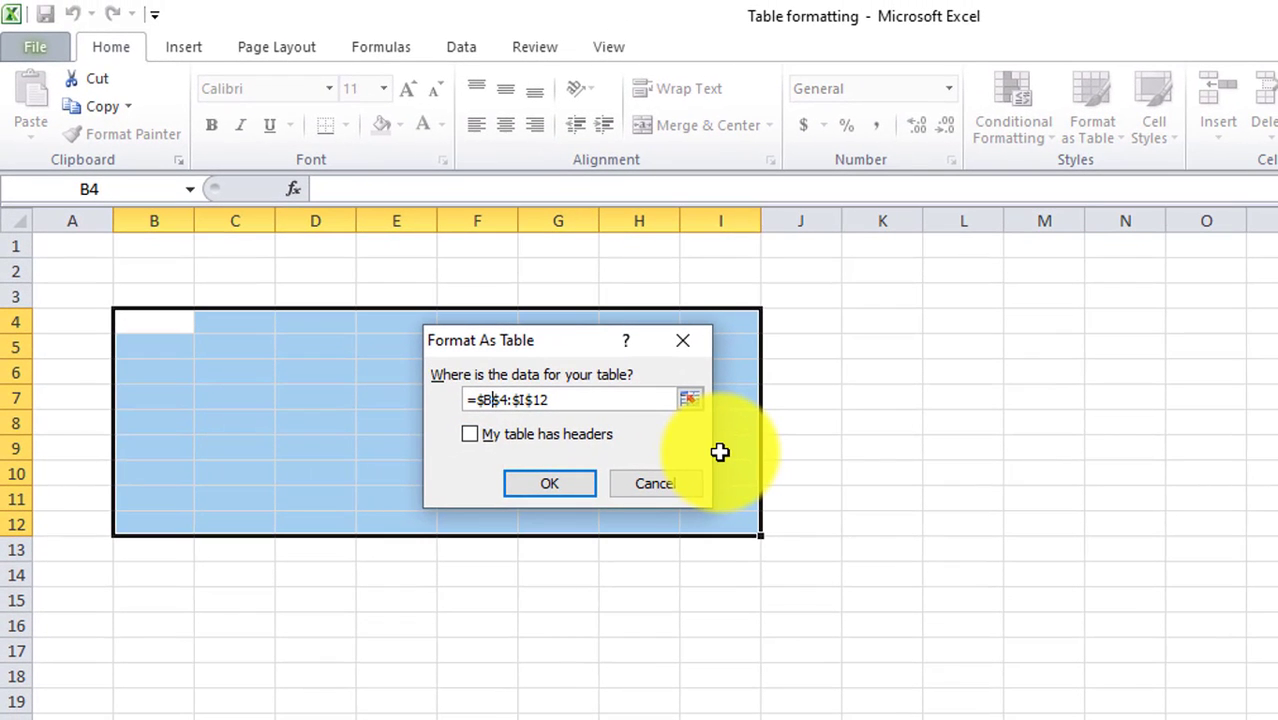
left_click(474, 433)
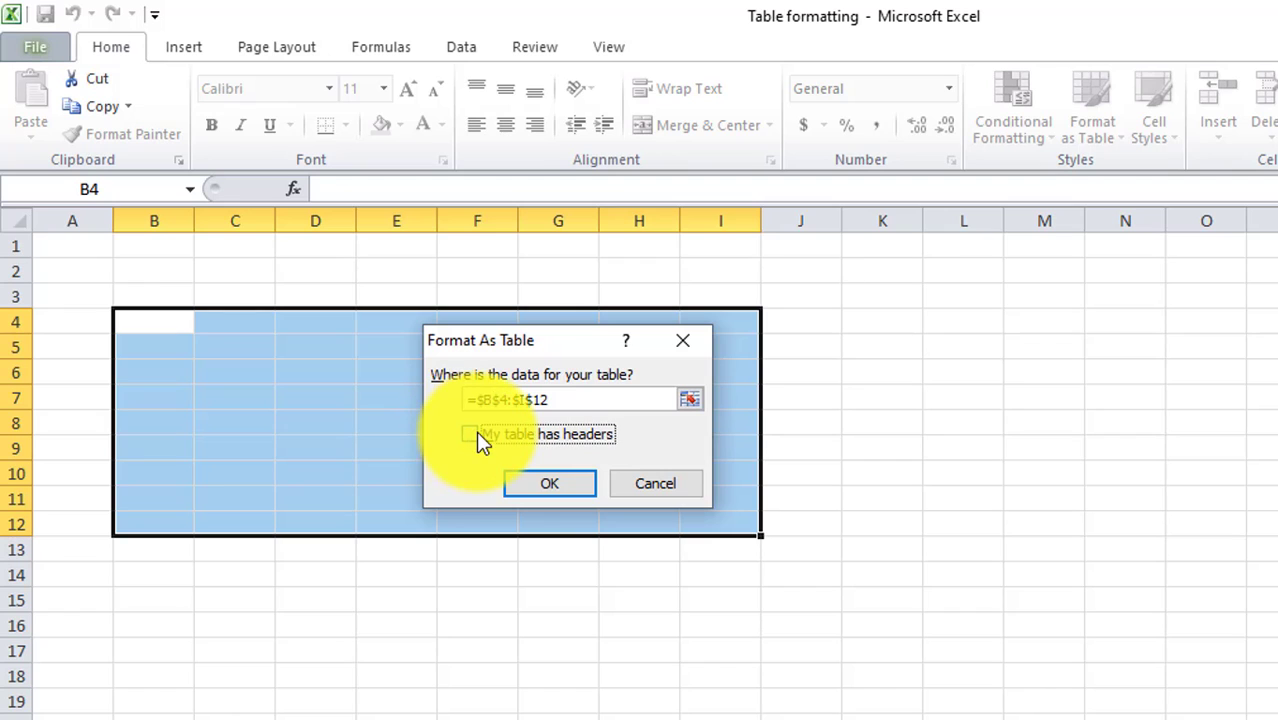
left_click(541, 492)
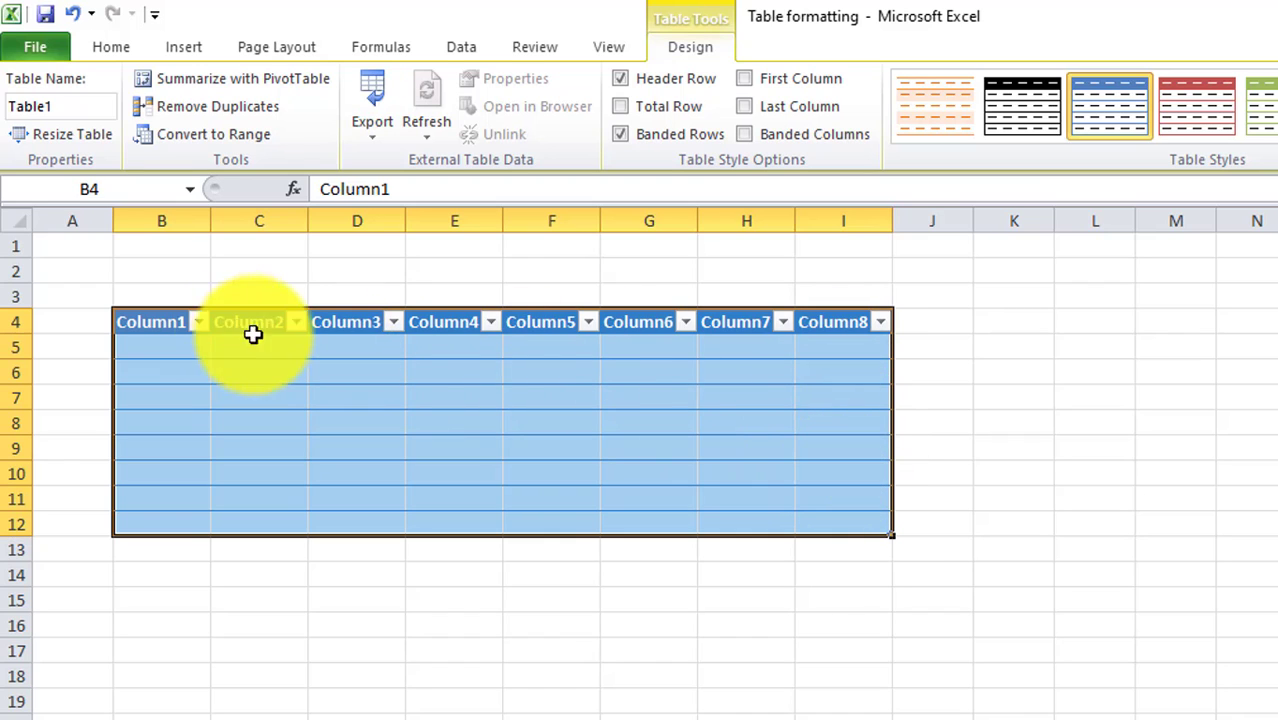
Review the sort and filter options of the table's first column
left_click(193, 317)
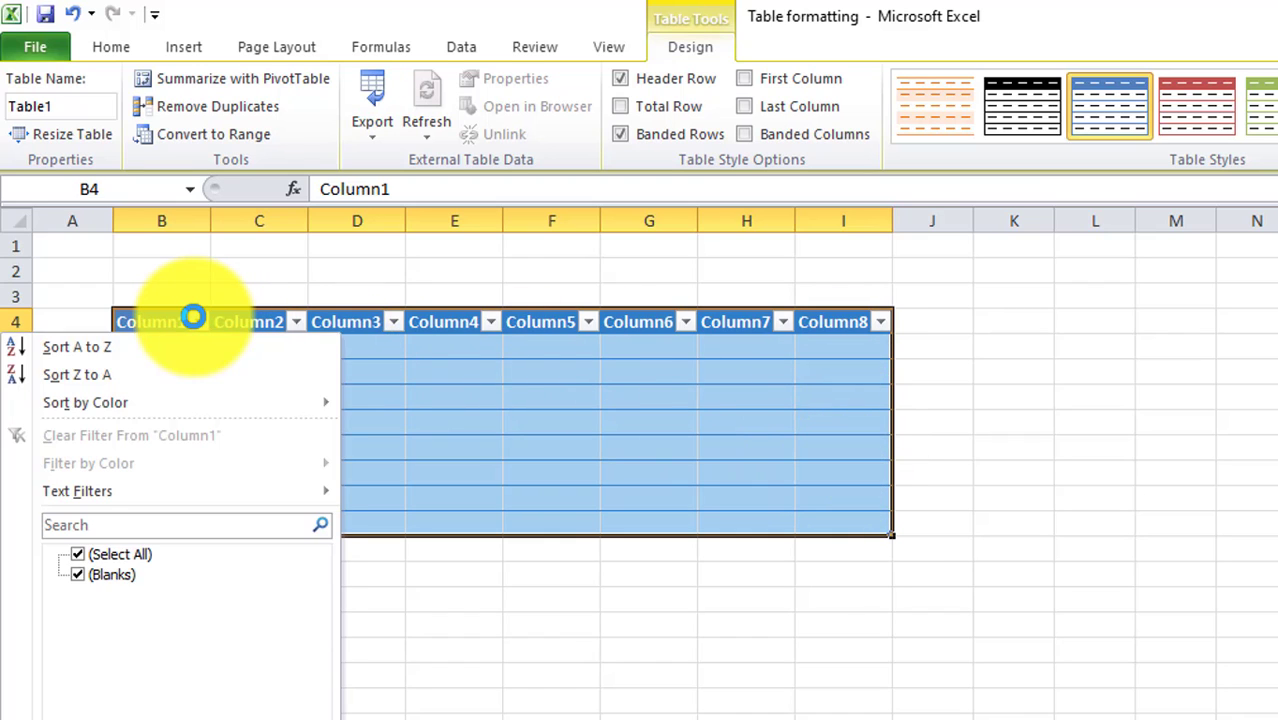
left_click(442, 371)
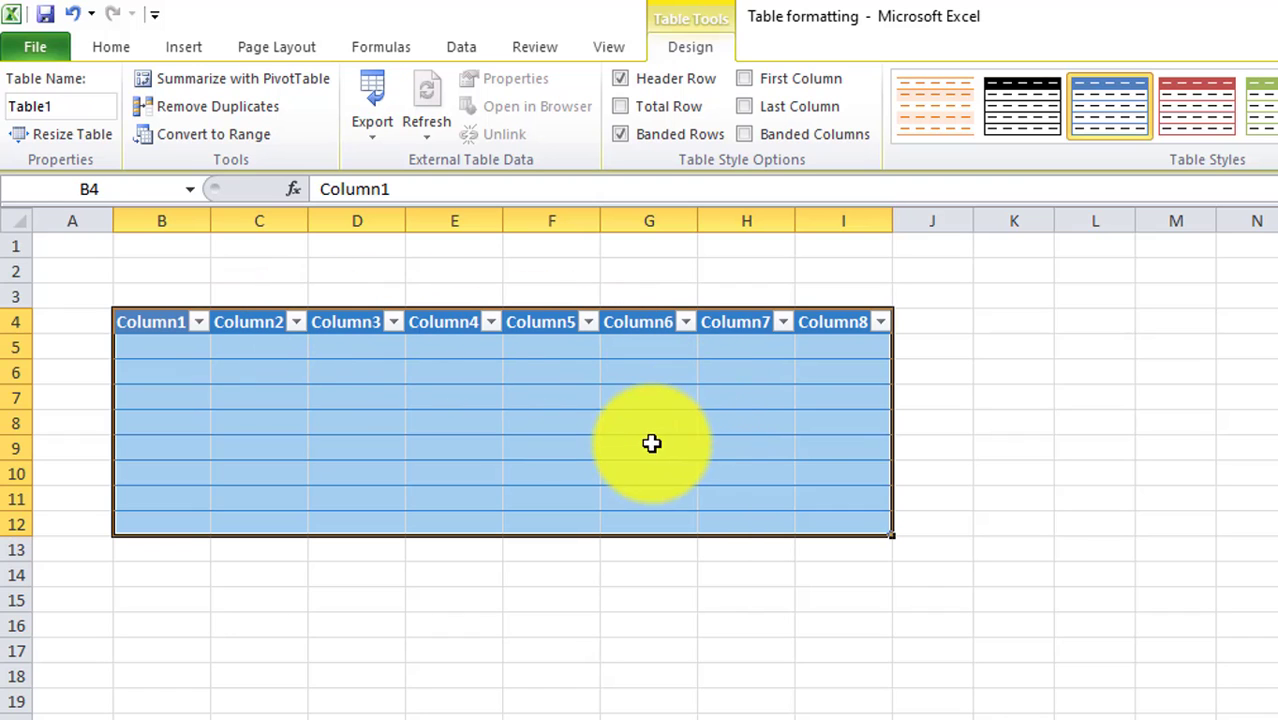
left_click(834, 626)
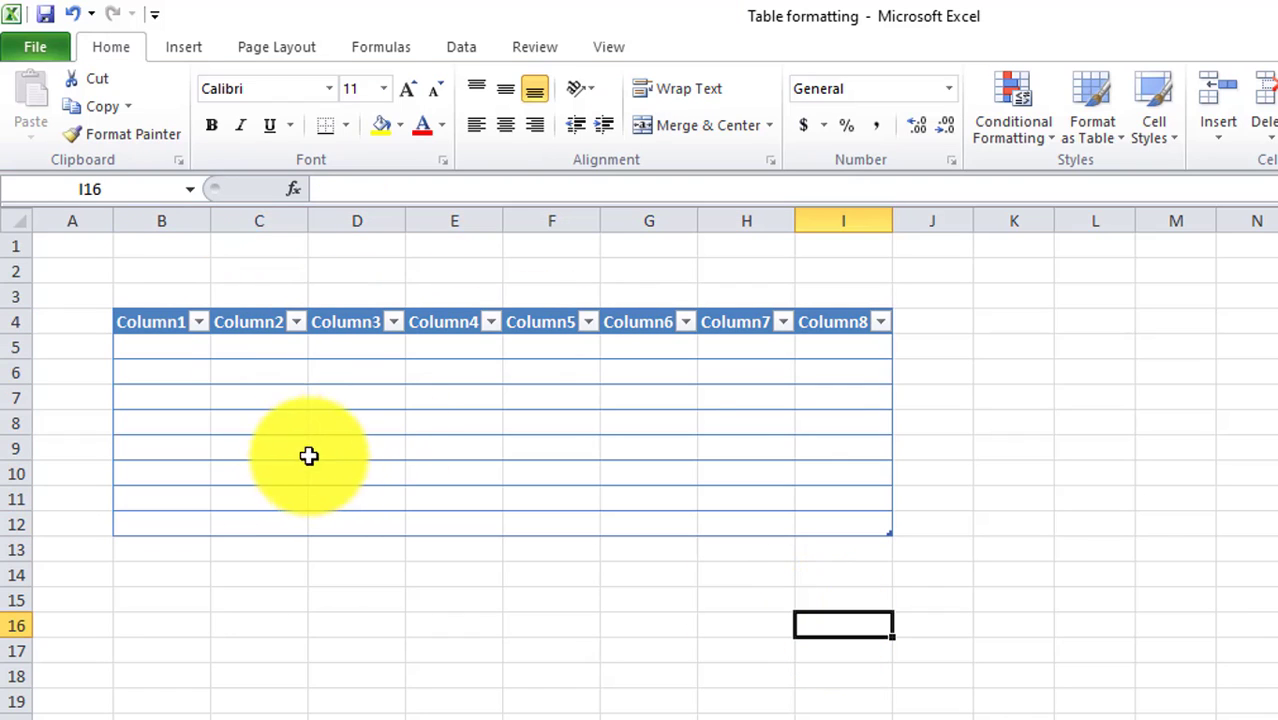
Compare the available table design options with cells selected inside and outside the table, including its header and body cells
left_click(506, 369)
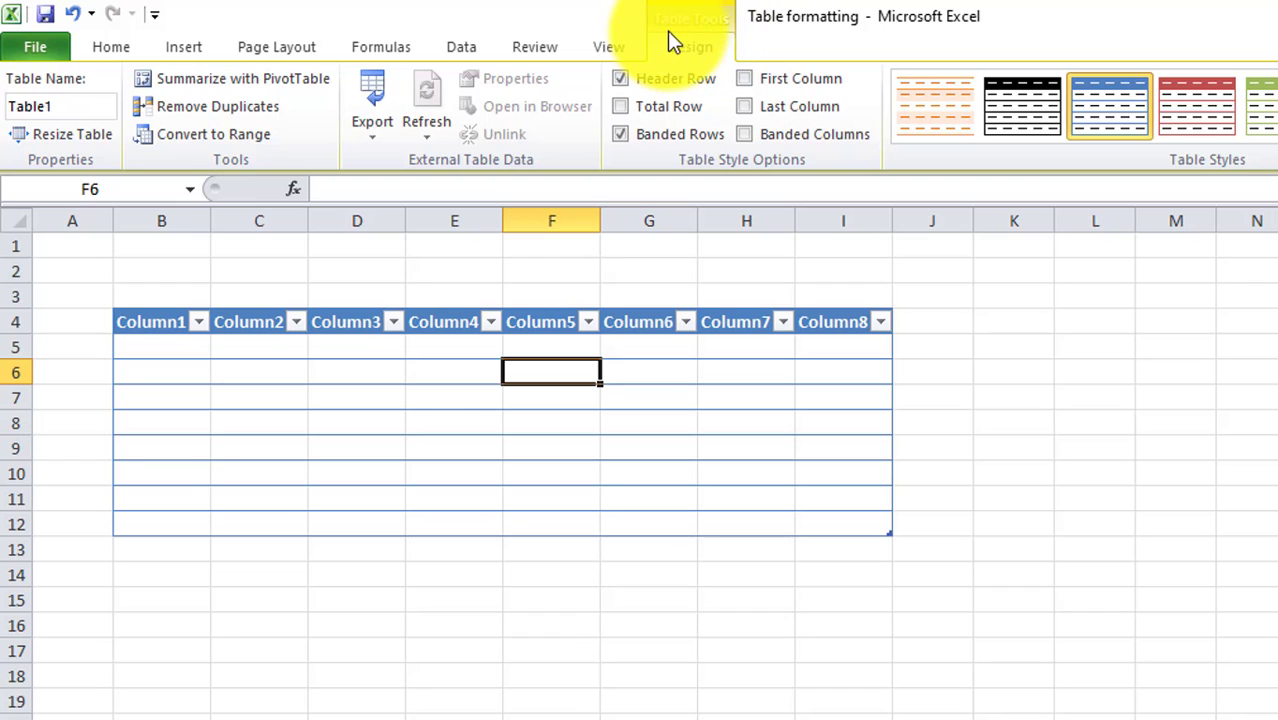
left_click(470, 368)
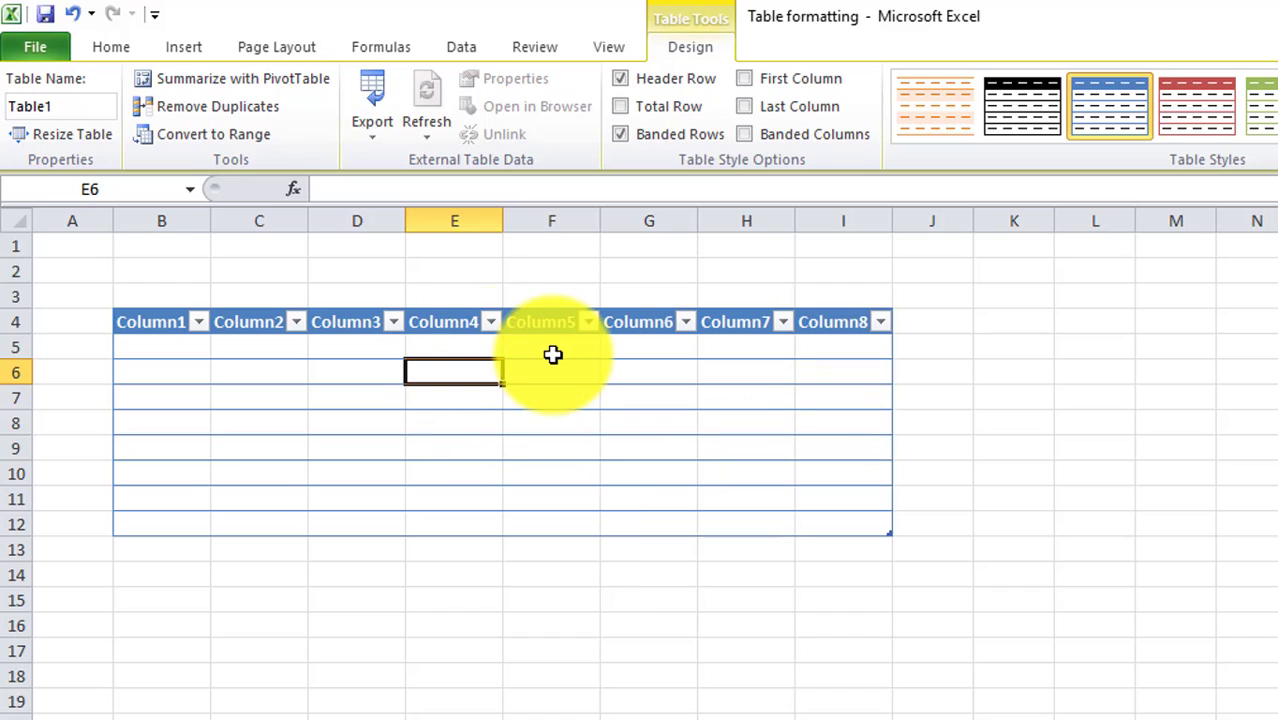
left_click(1234, 433)
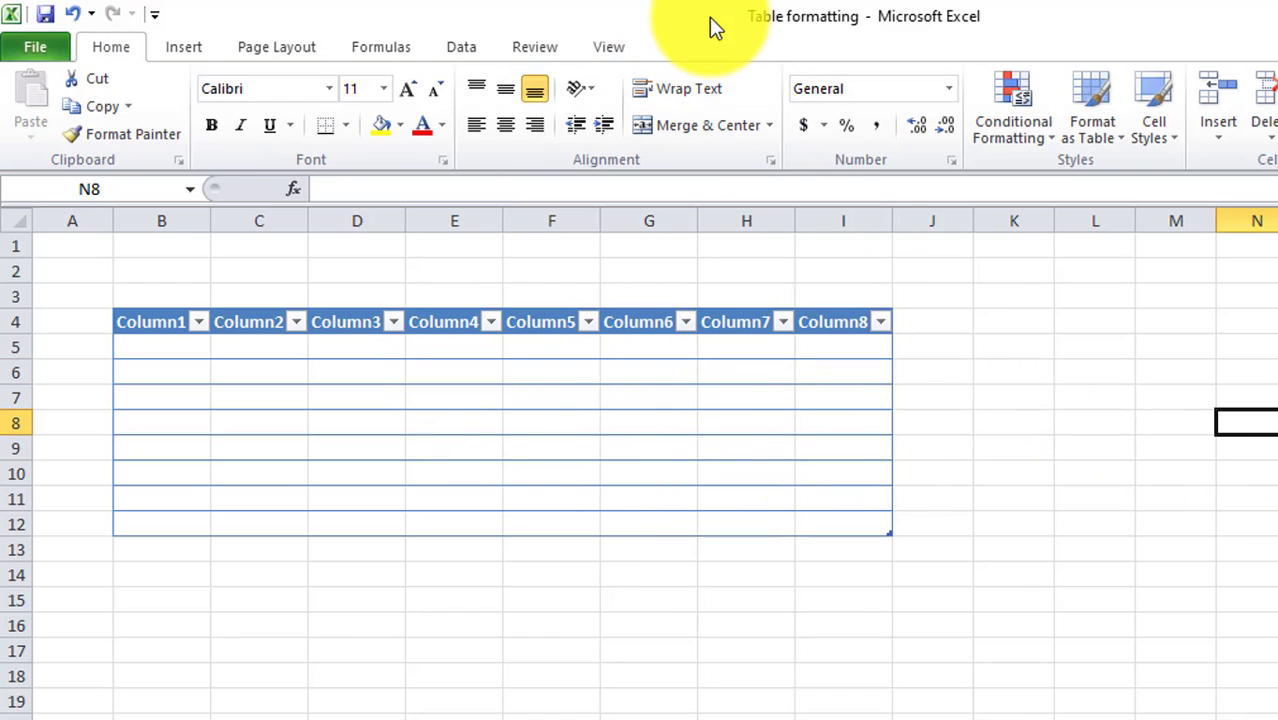
left_click(636, 449)
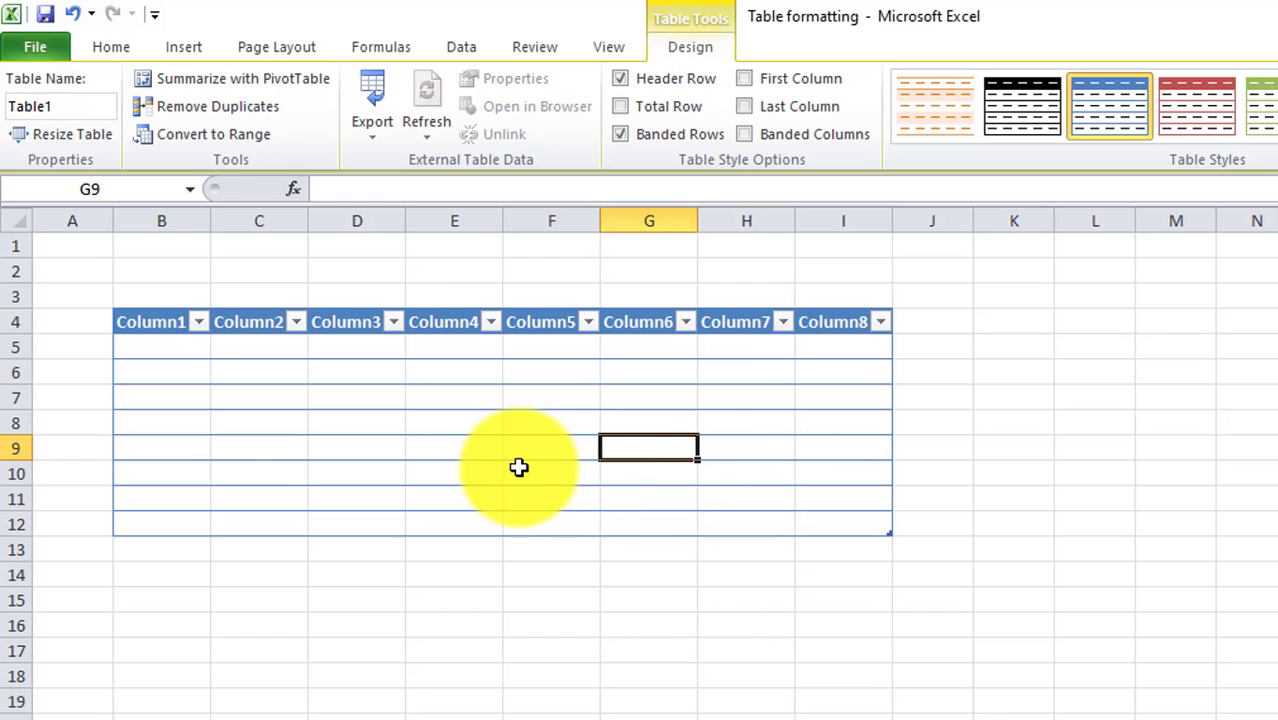
left_click_drag(185, 357, 779, 480)
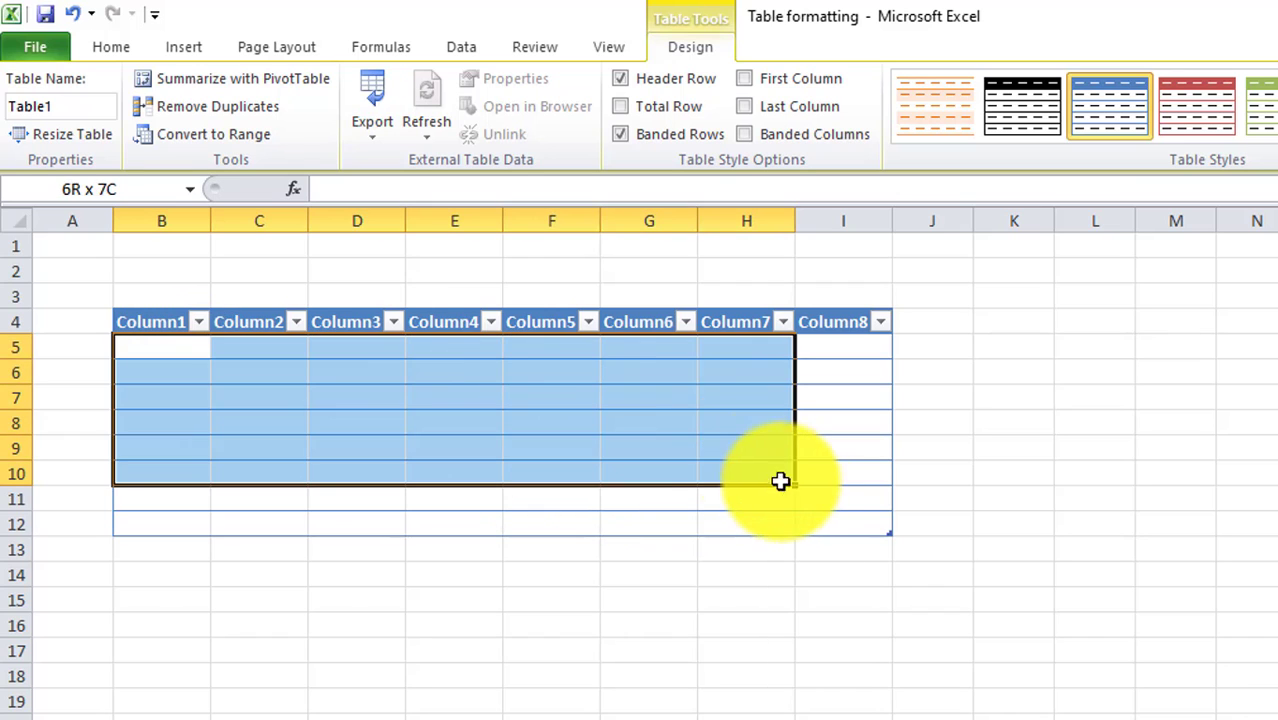
left_click(802, 484)
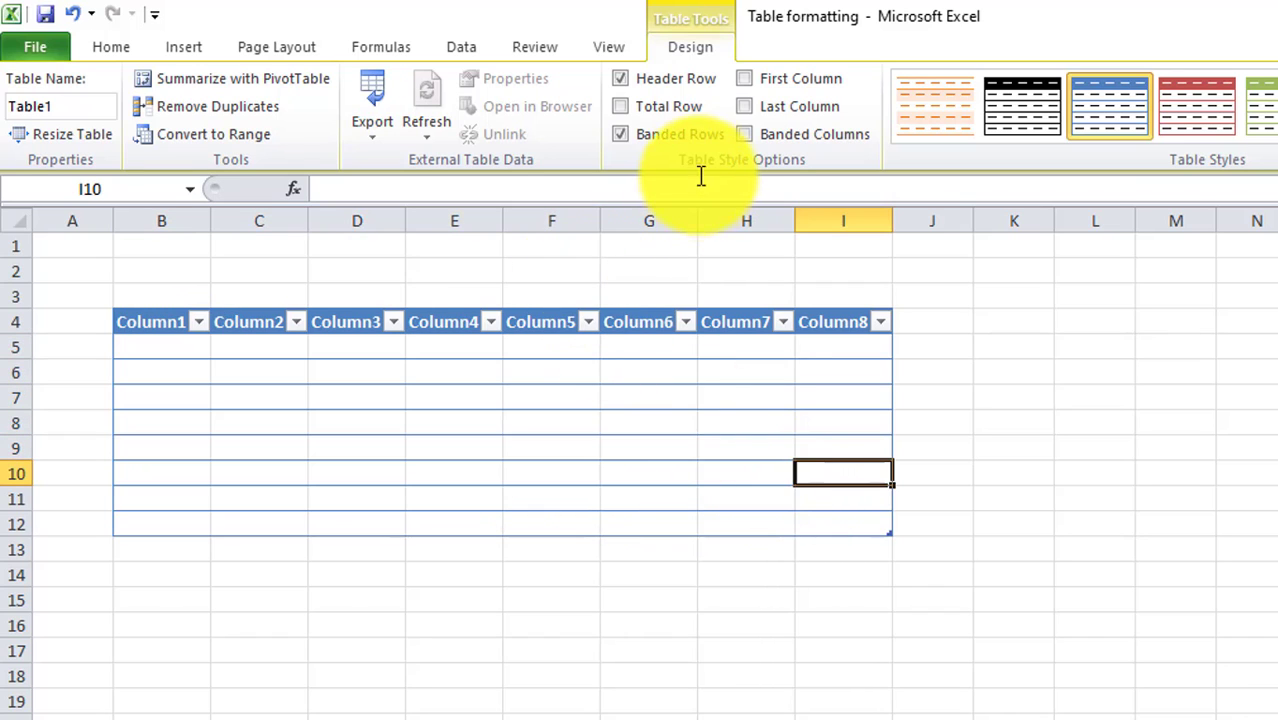
left_click(150, 325)
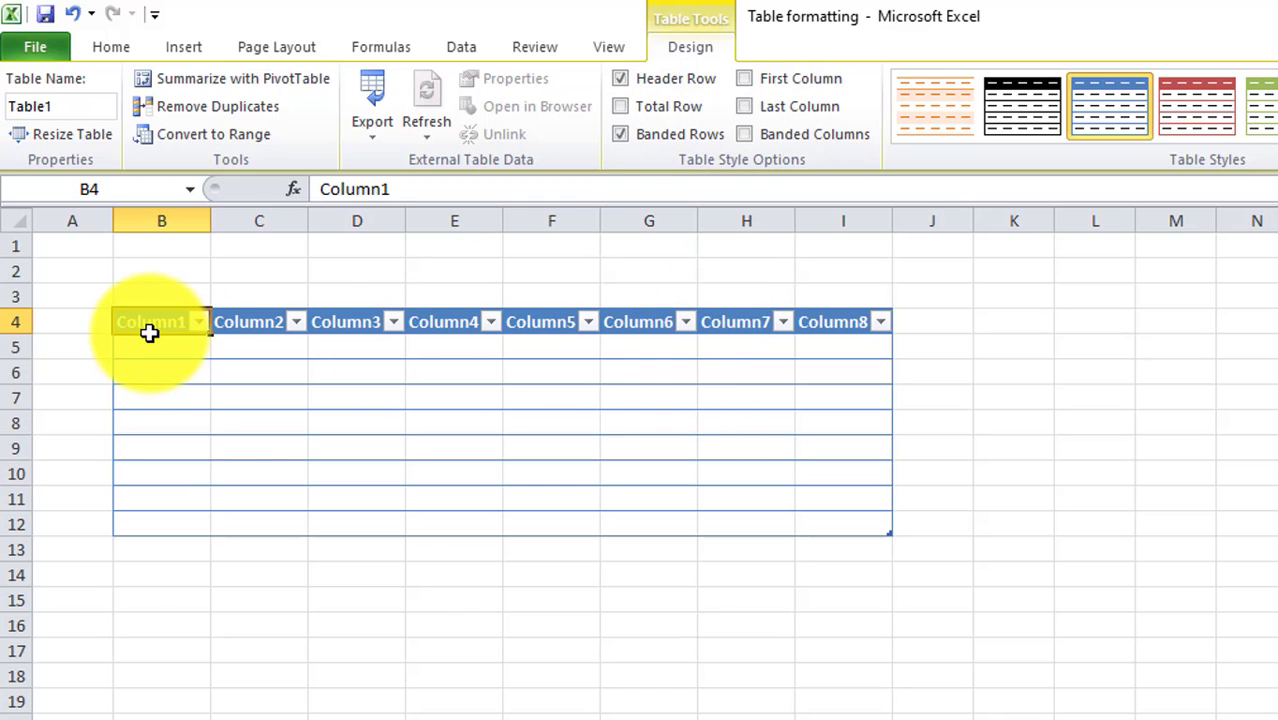
left_click(285, 371)
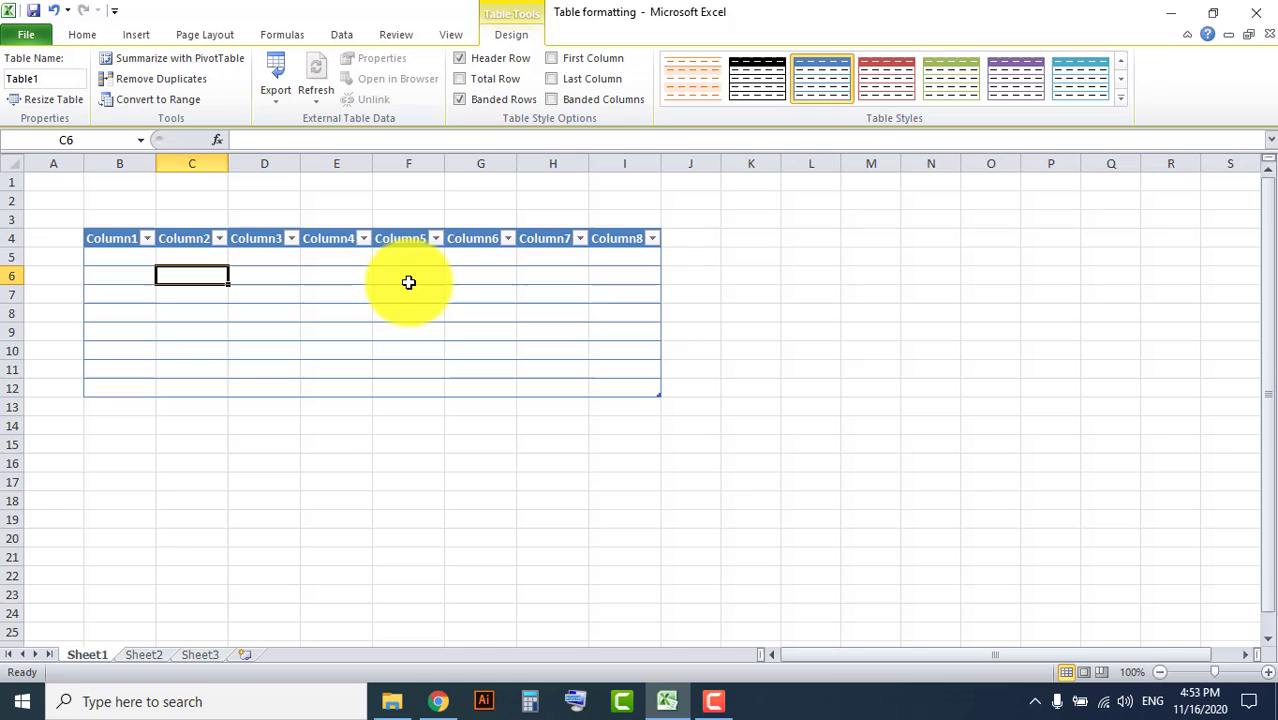
left_click(413, 283)
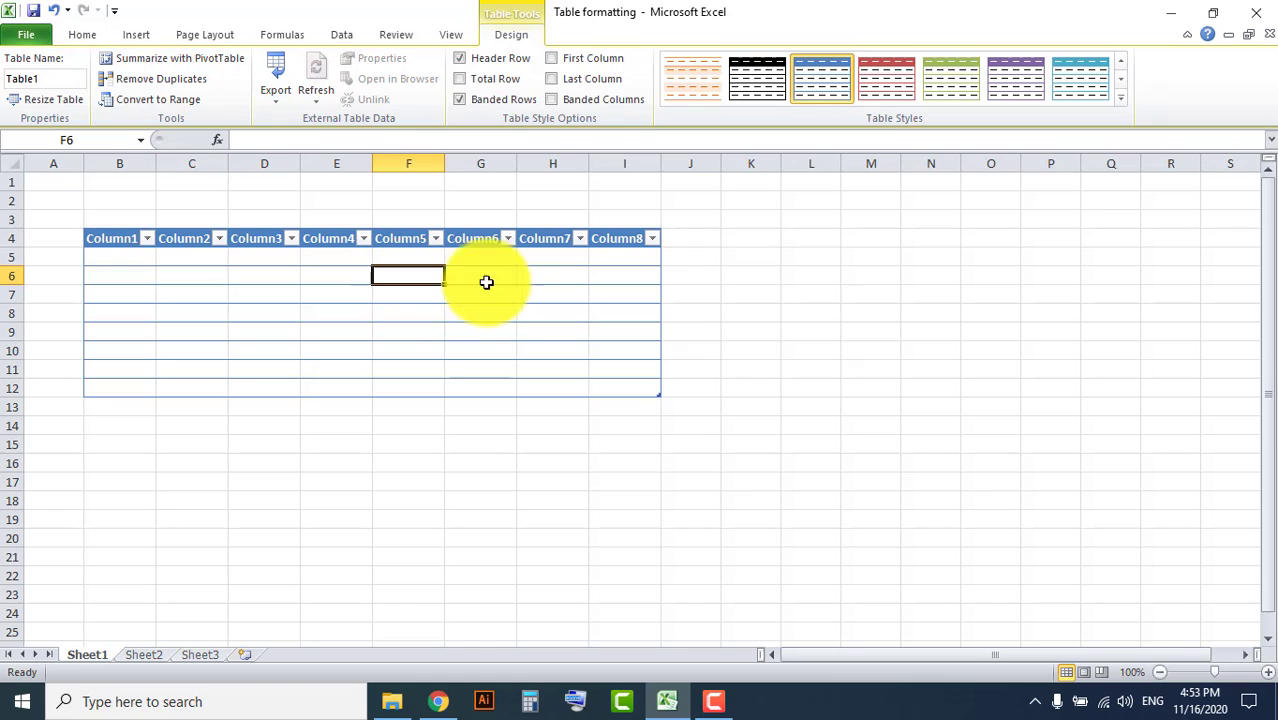
Preview other table styles for the table and keep the blue Light style with the solid header row
left_click(1120, 97)
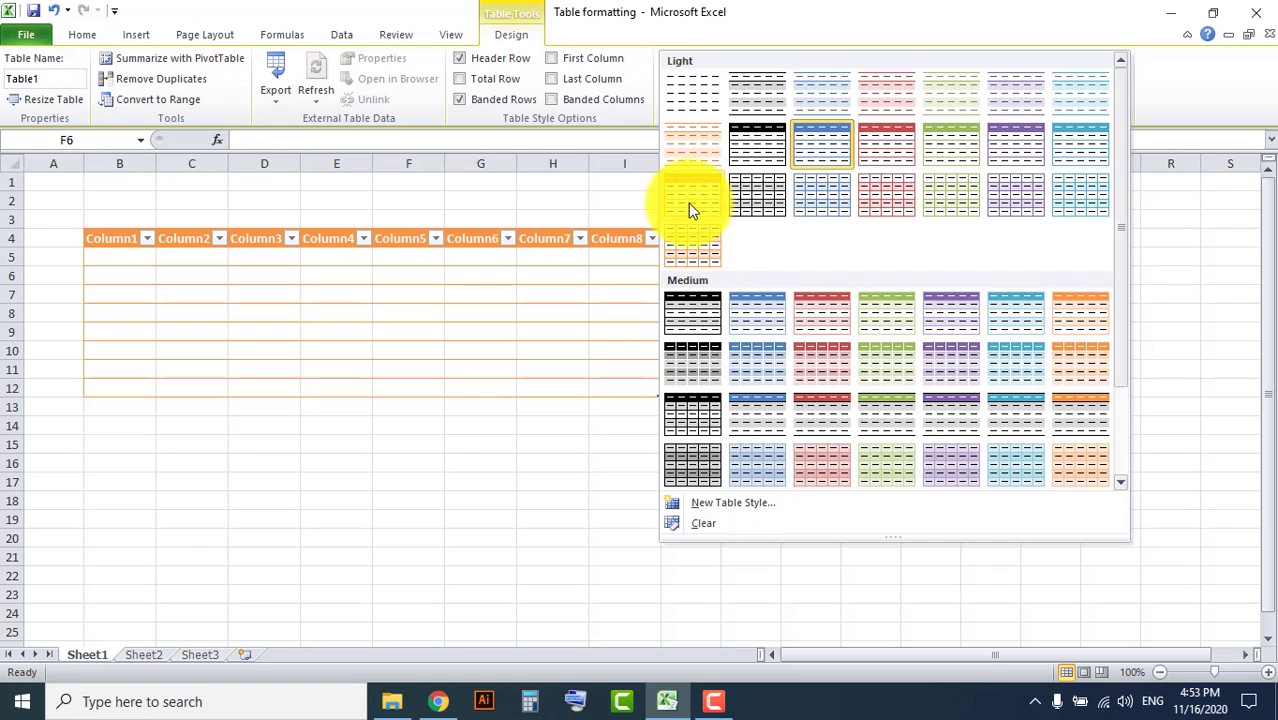
left_click(822, 146)
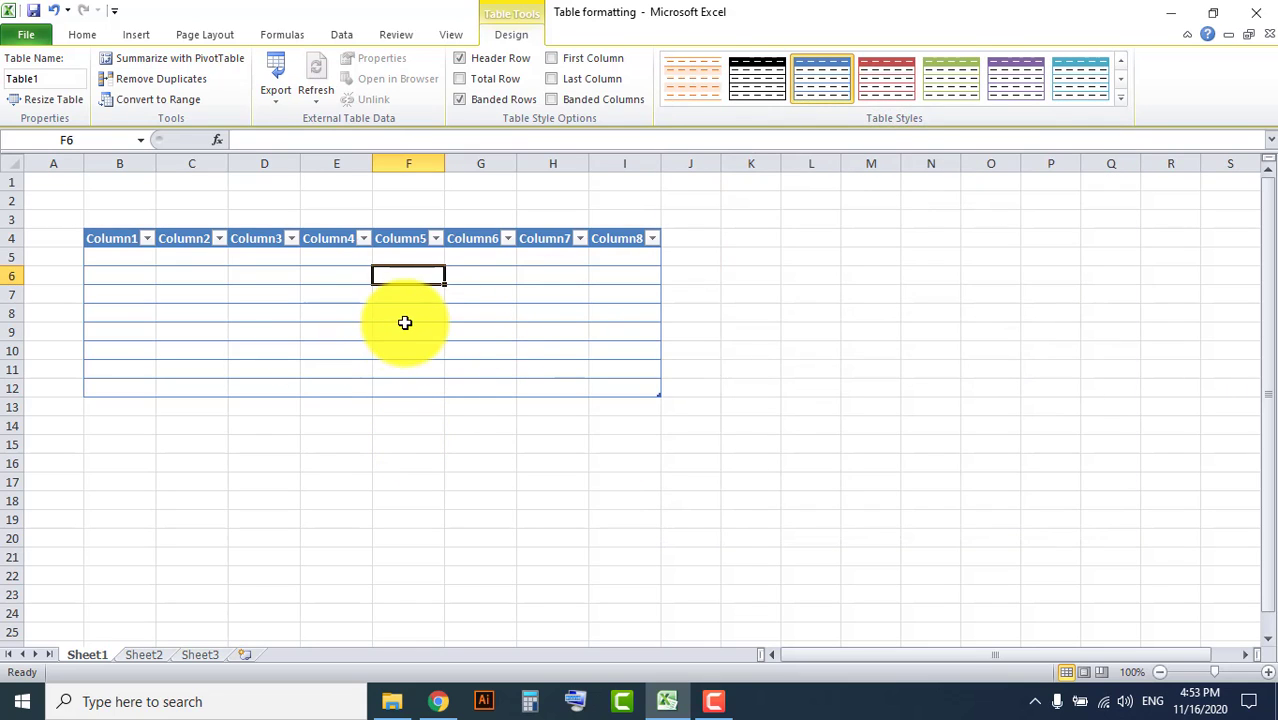
left_click(456, 330)
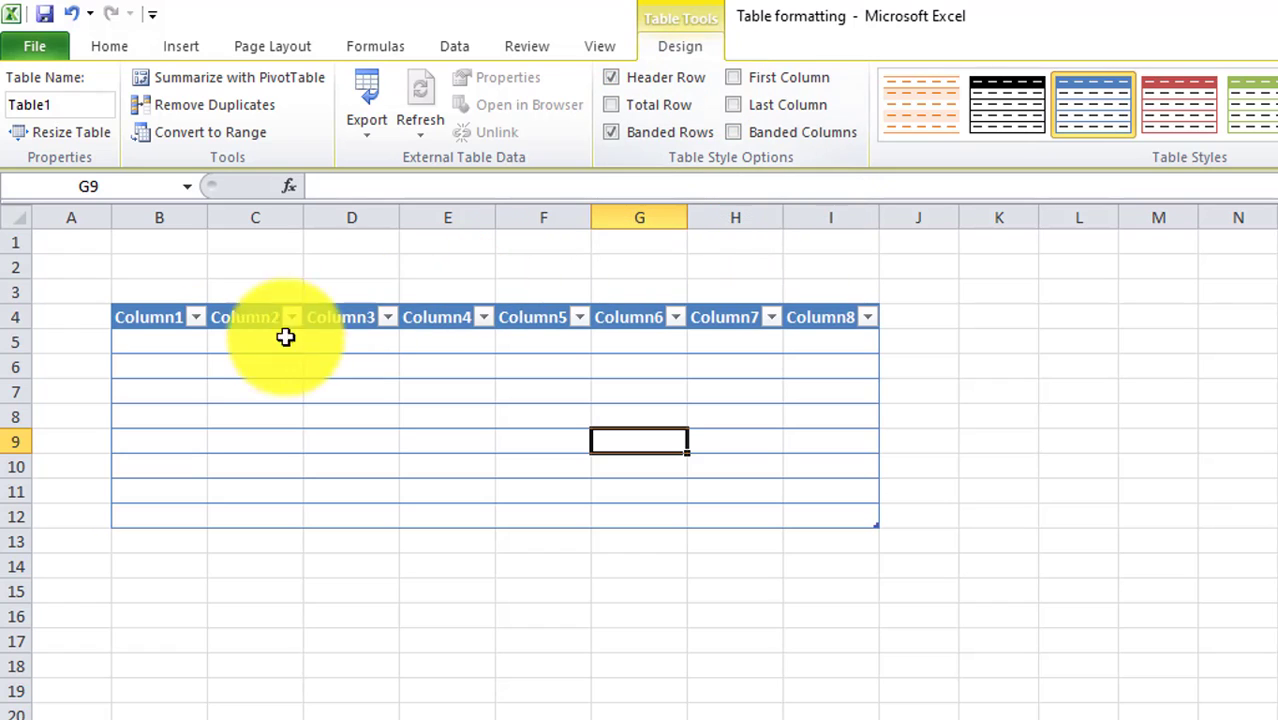
Highlight the header cells B4:I4 and try switching the table's total row on and off
left_click_drag(136, 317, 848, 315)
left_click(540, 393)
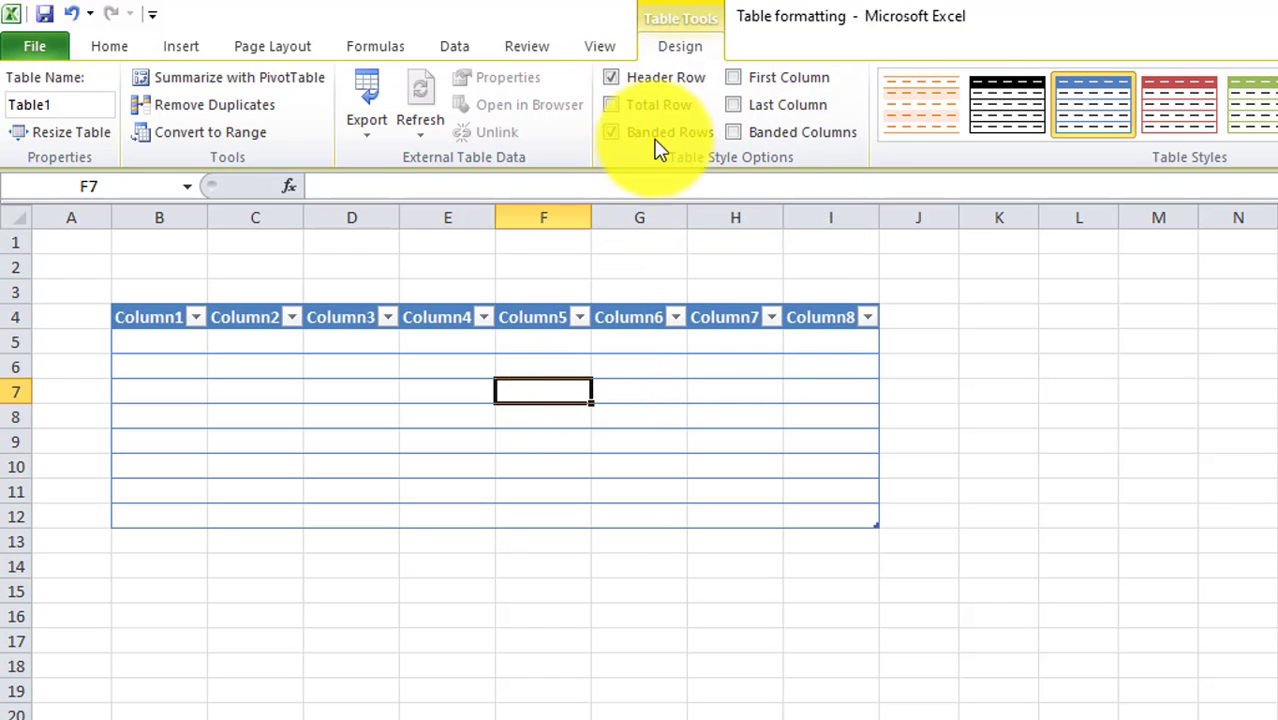
left_click(627, 106)
left_click(626, 106)
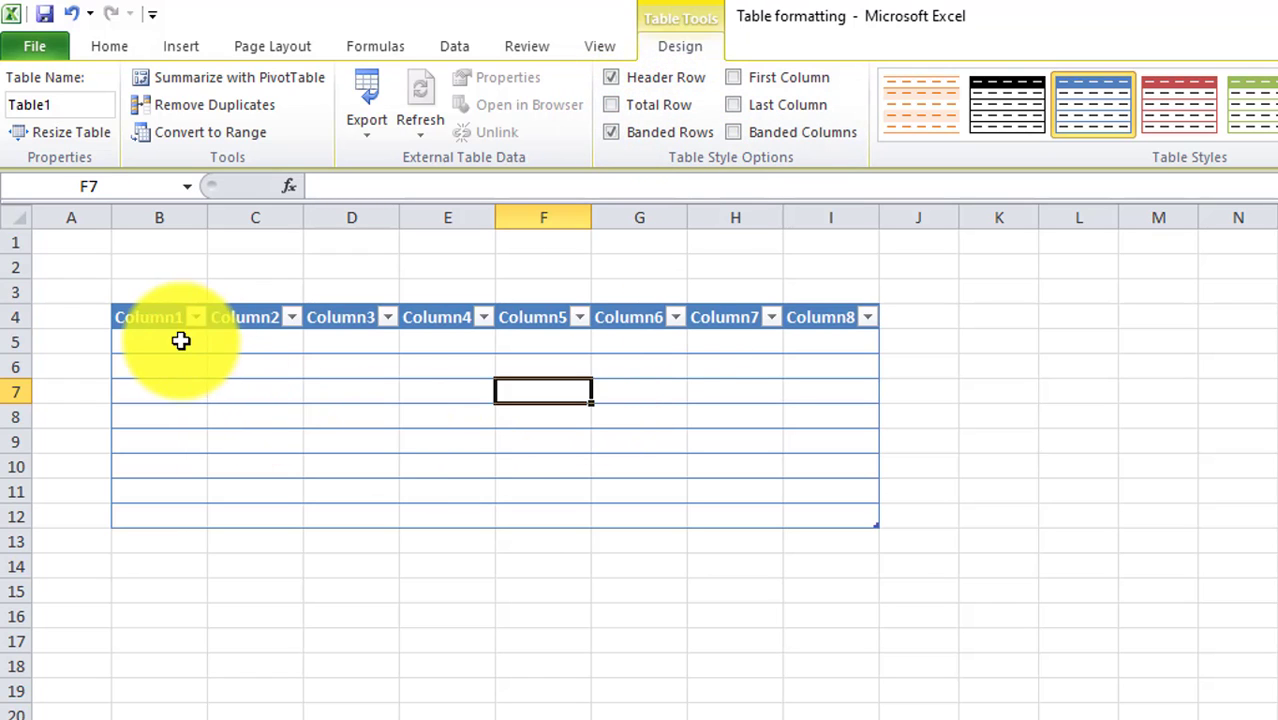
Add a total row to the table and select its total cell under Column8
left_click_drag(180, 340, 860, 525)
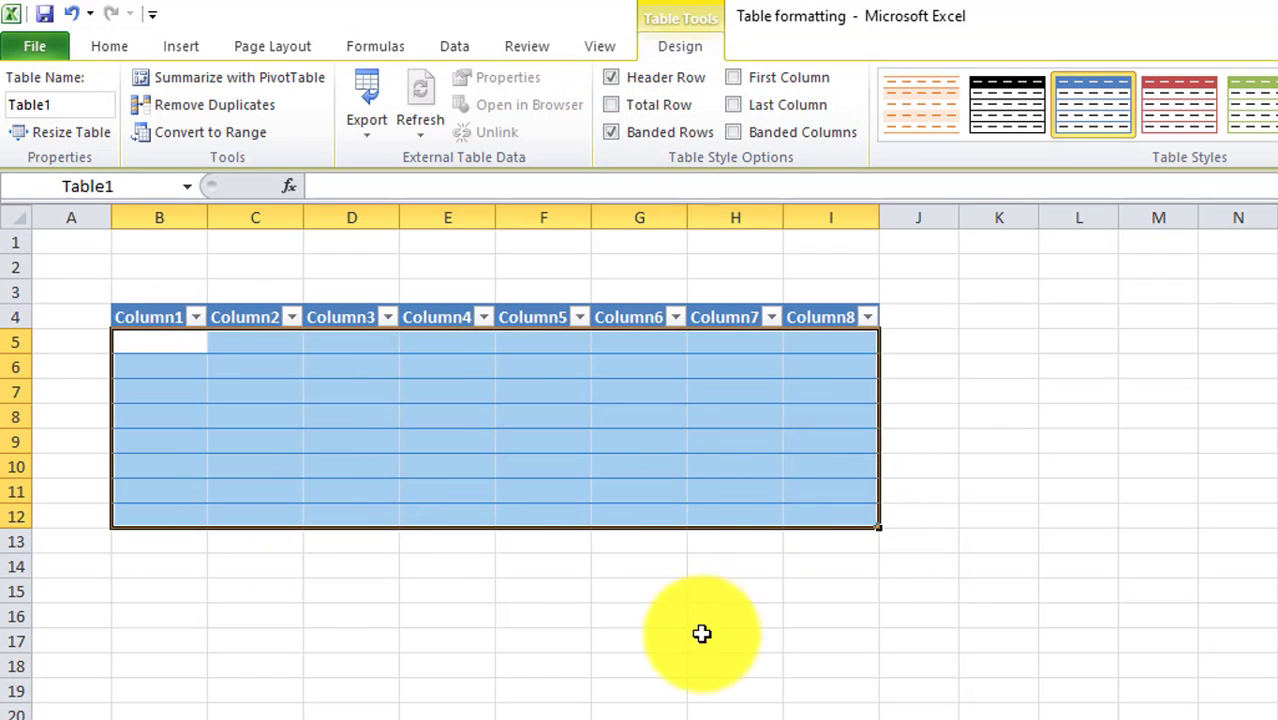
left_click(746, 436)
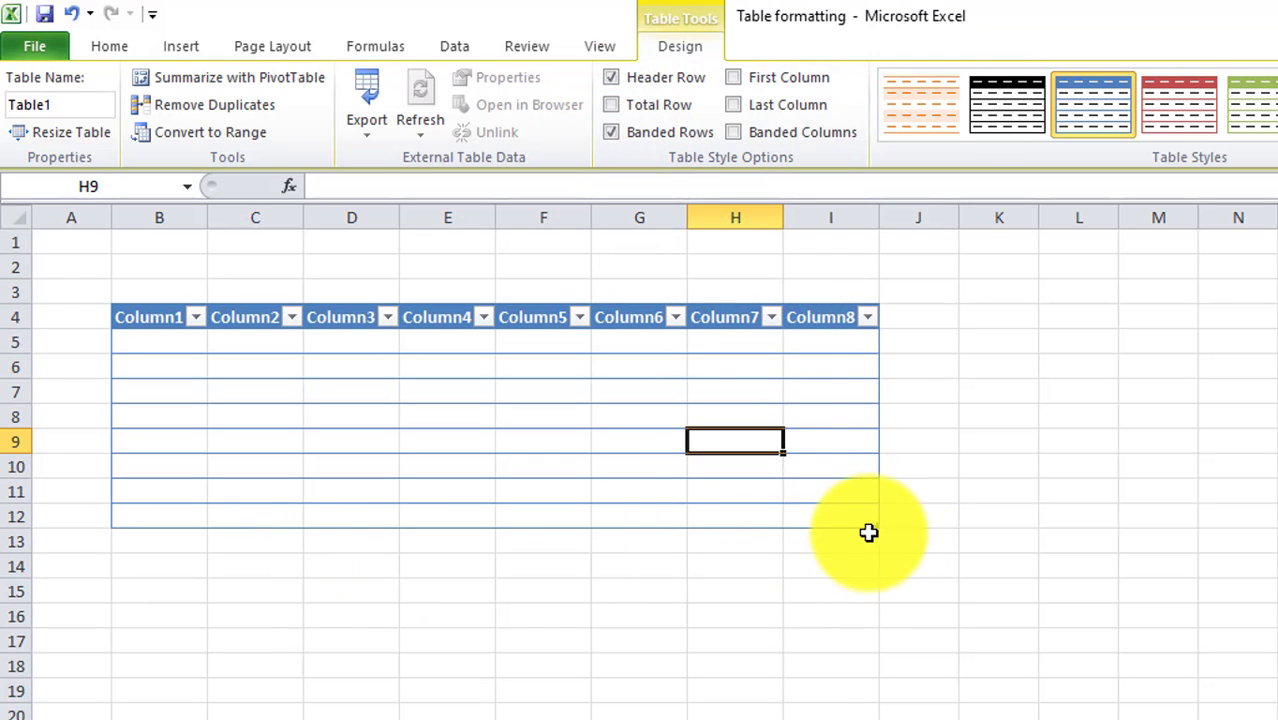
left_click(612, 106)
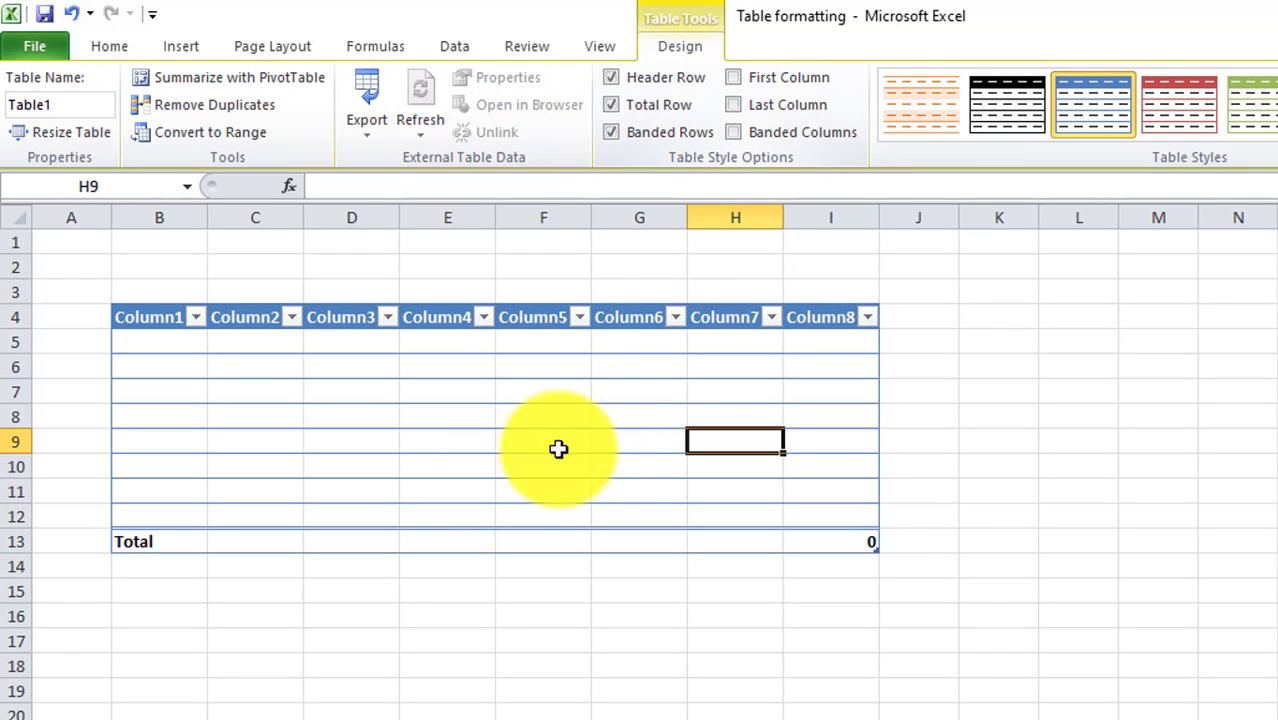
left_click_drag(161, 542, 834, 537)
left_click(834, 491)
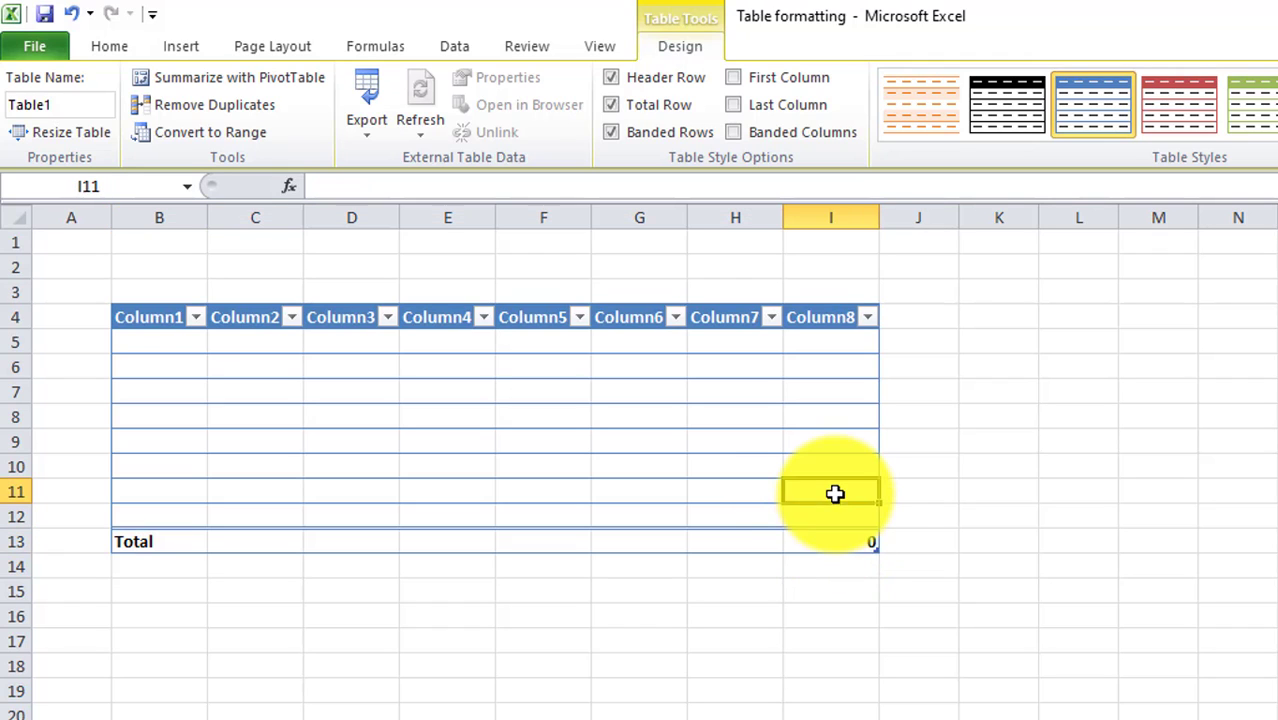
left_click(818, 535)
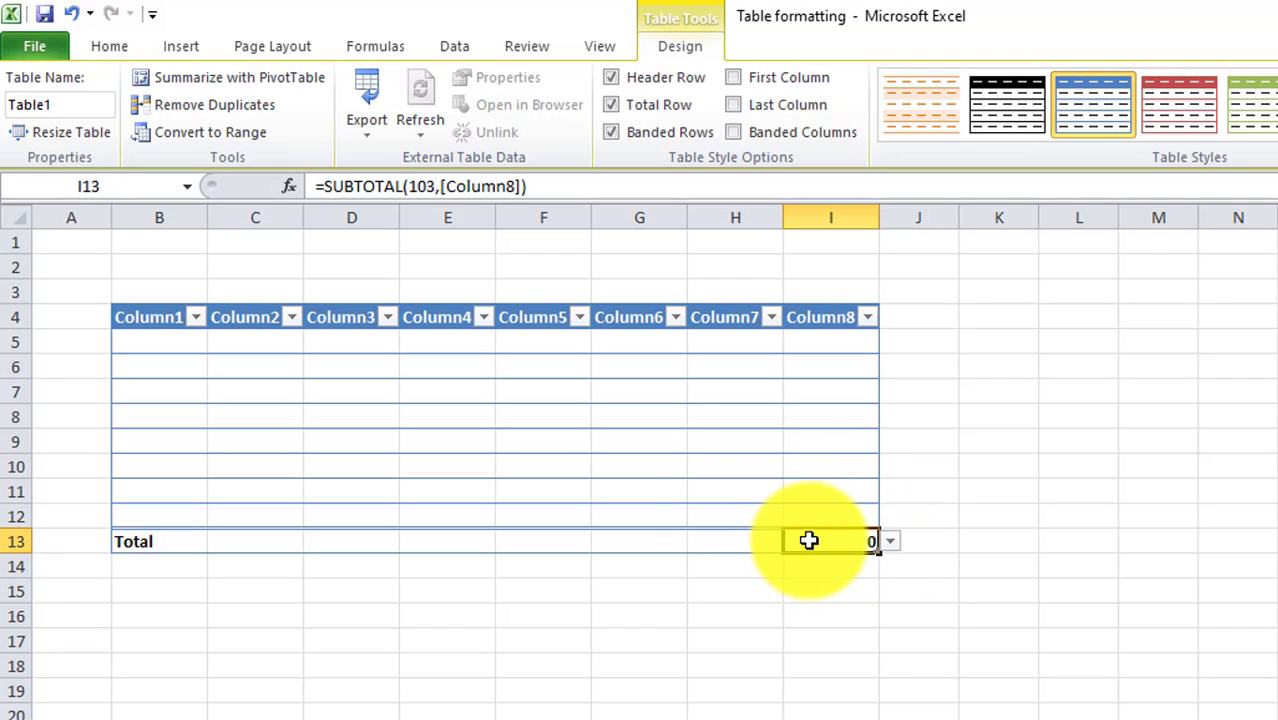
Examine the Column8 total formula in I13 and the column cells it covers
left_click_drag(356, 186, 530, 186)
left_click(530, 186)
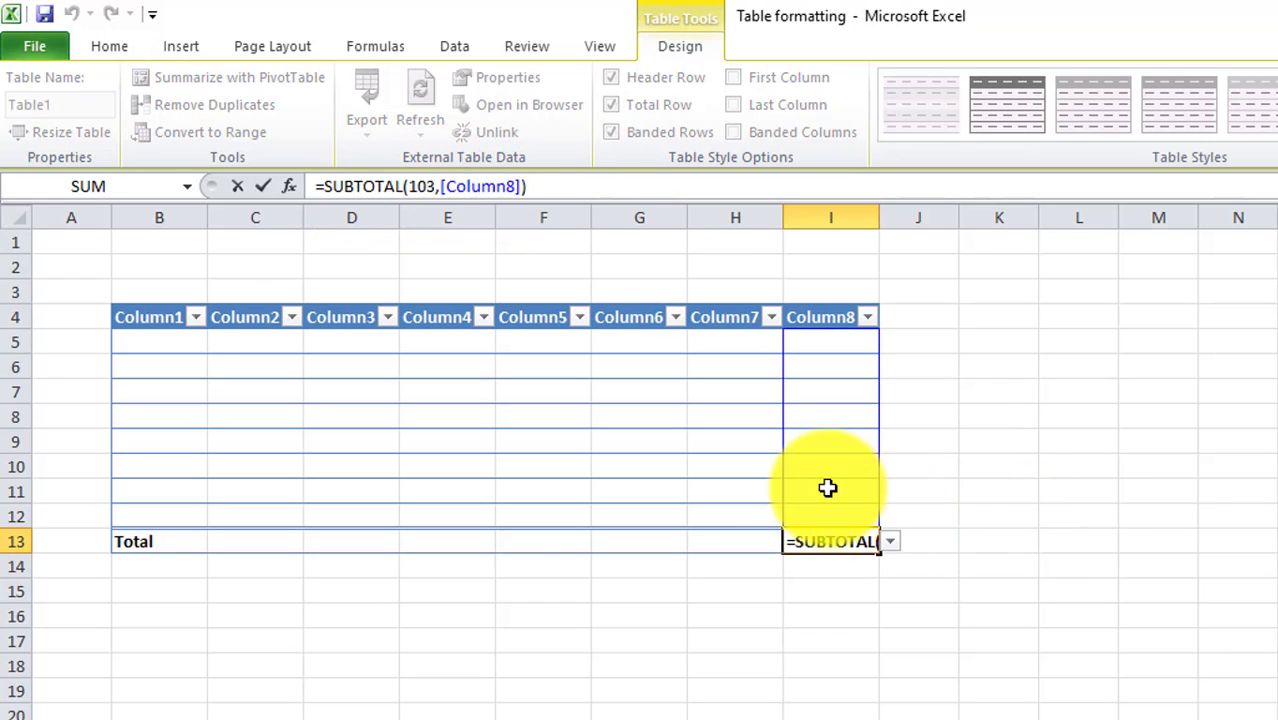
left_click(824, 488)
left_click(825, 367)
left_click_drag(826, 388, 830, 419)
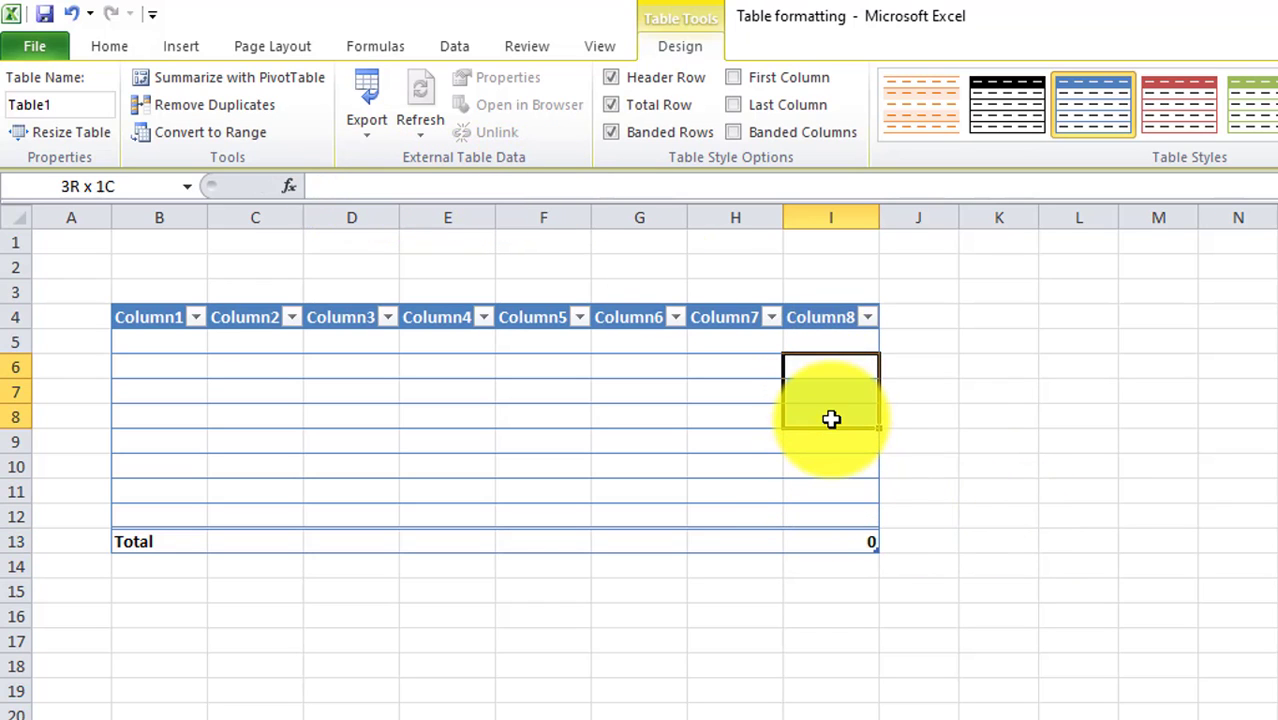
left_click(831, 538)
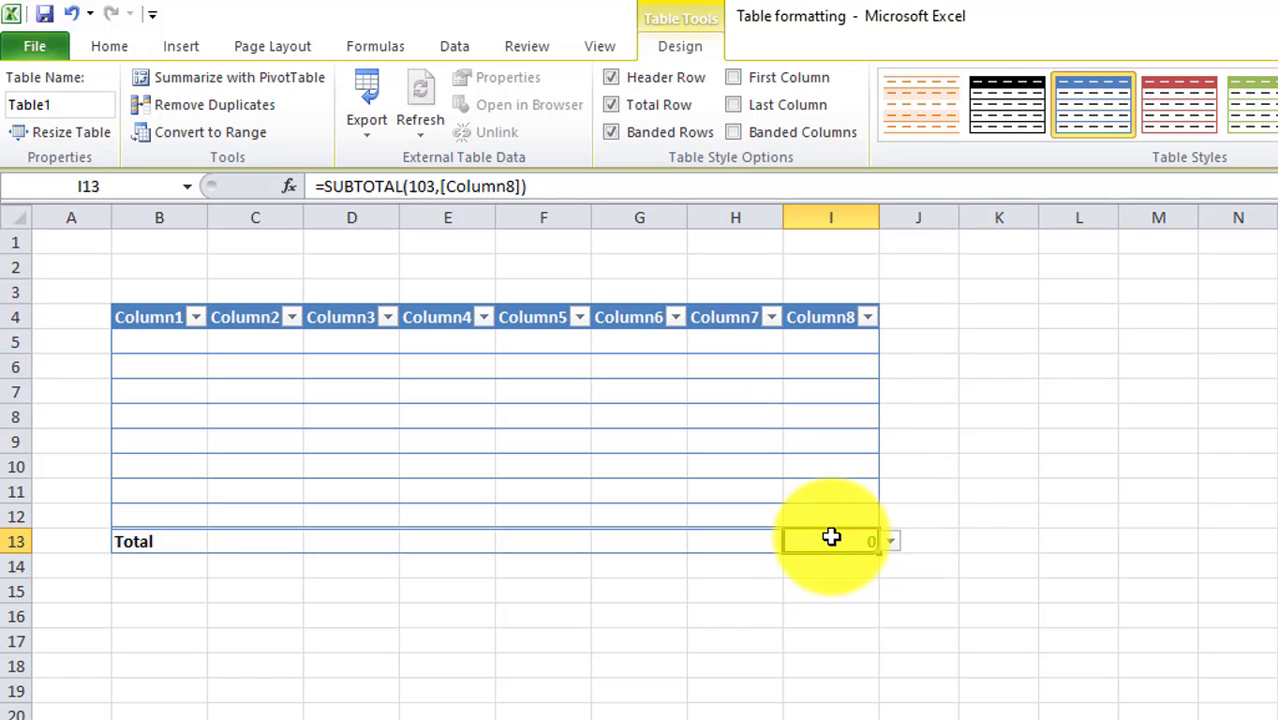
left_click(832, 461)
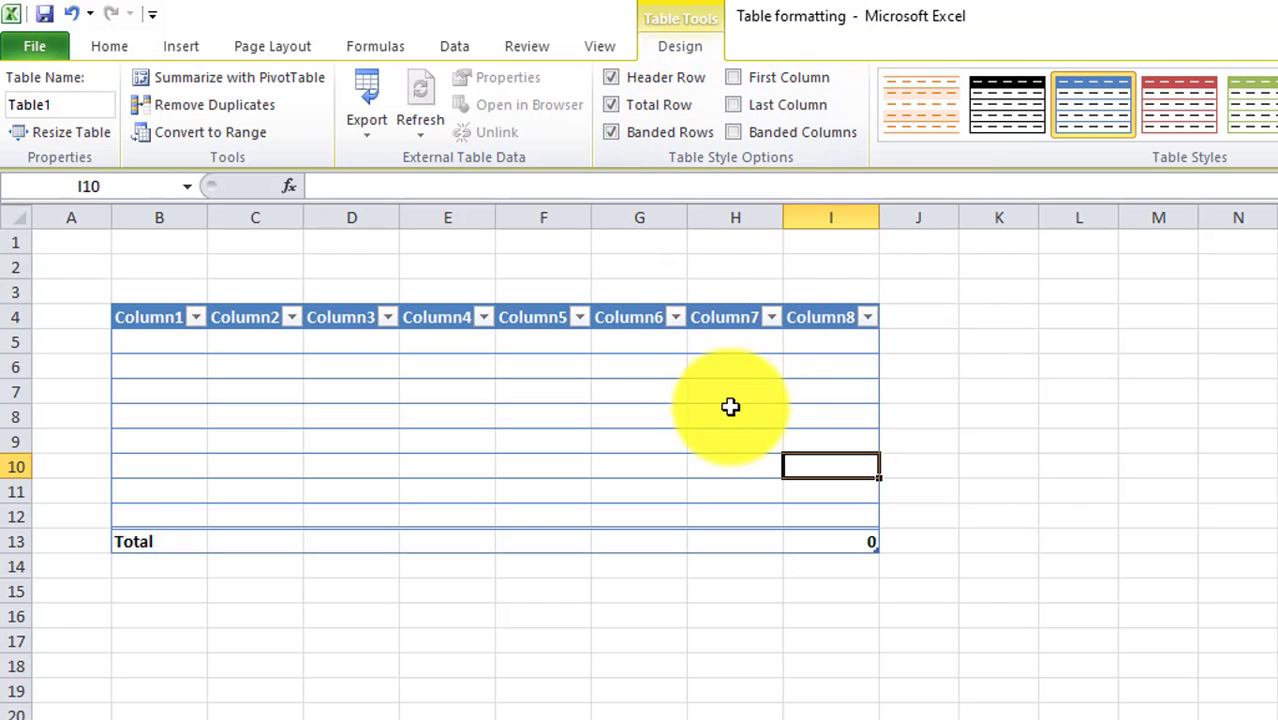
Apply the blue Medium table style with fully shaded bands and solid header and total rows
left_click(746, 80)
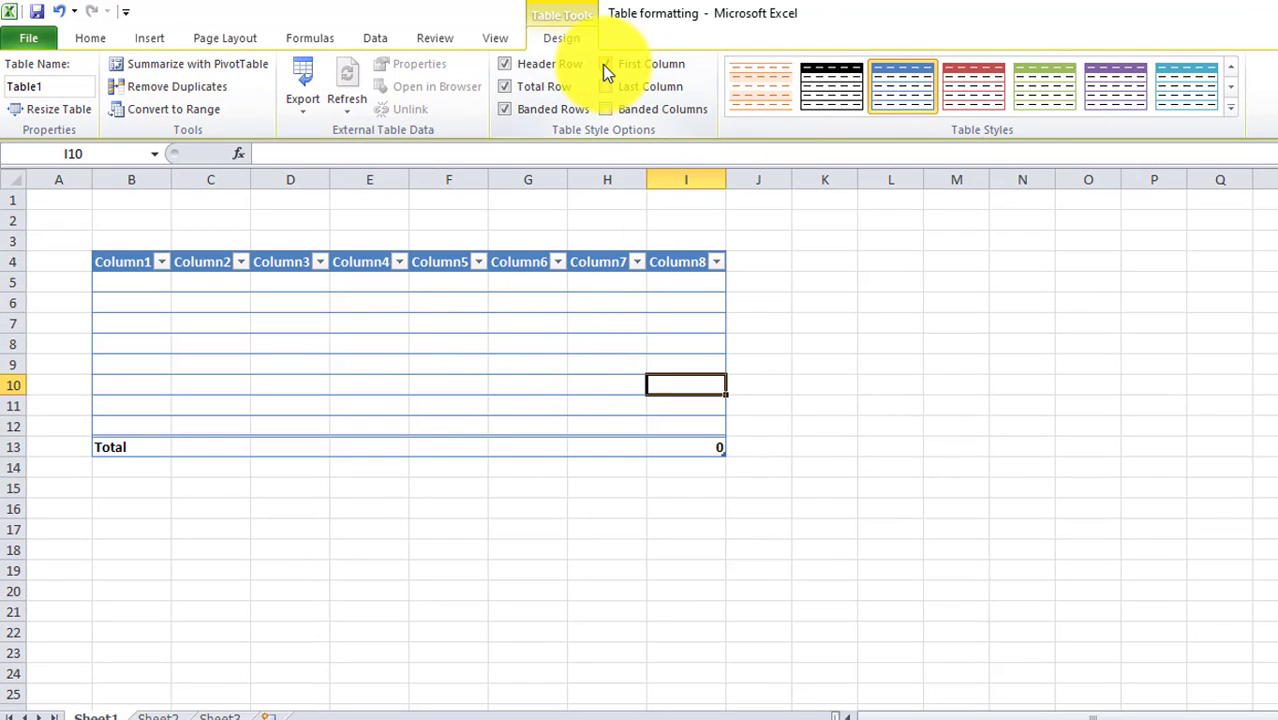
left_click(1224, 106)
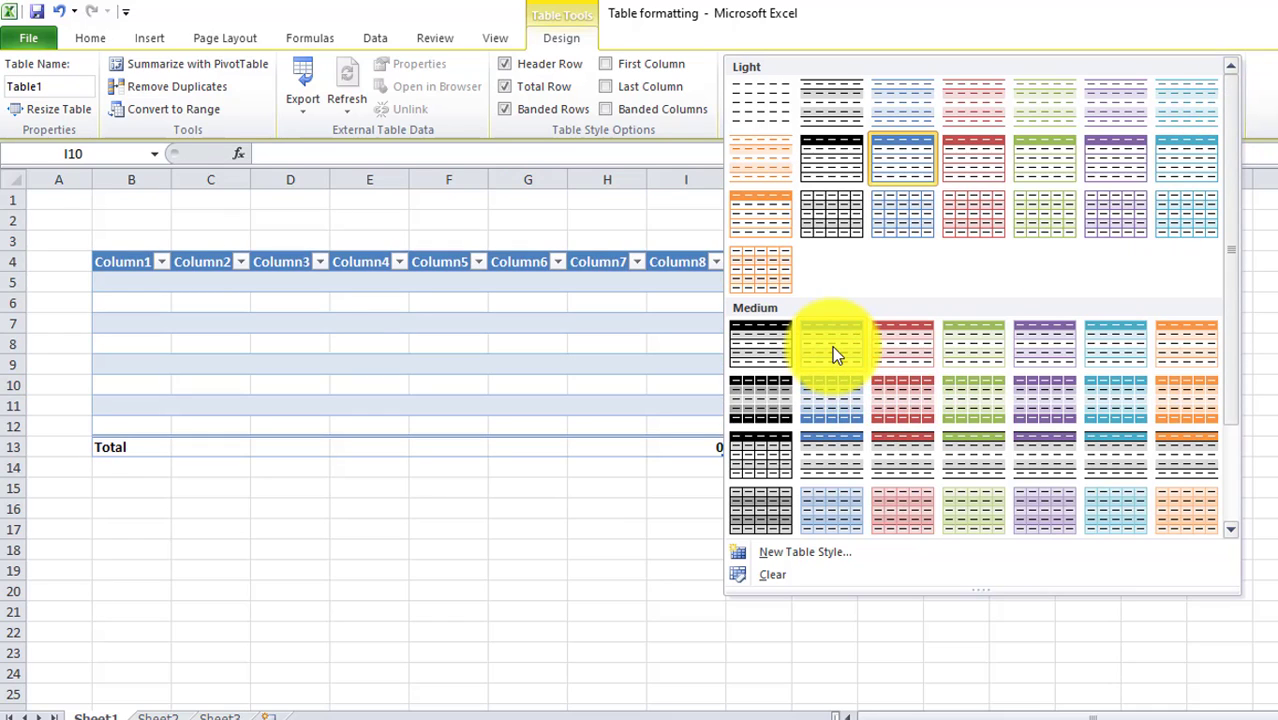
left_click(835, 386)
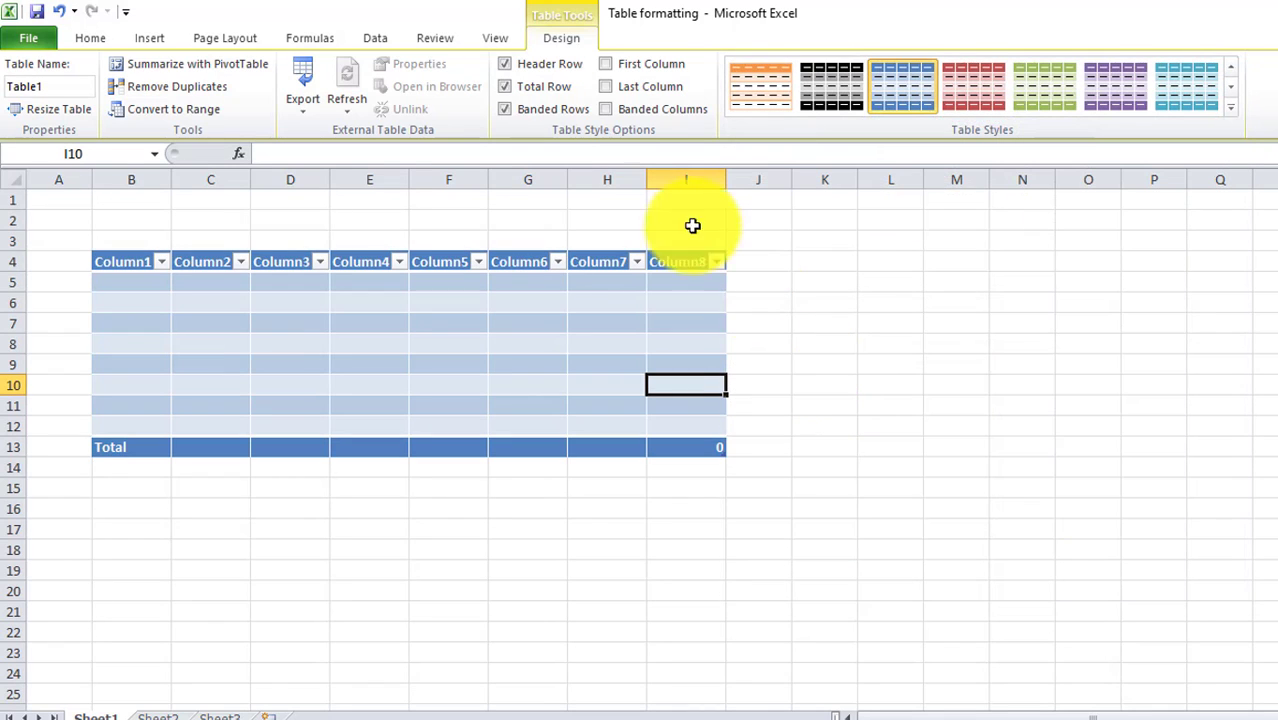
Try the first-column and last-column emphasis on the table and highlight the body cells of Column1 and Column8
left_click(607, 64)
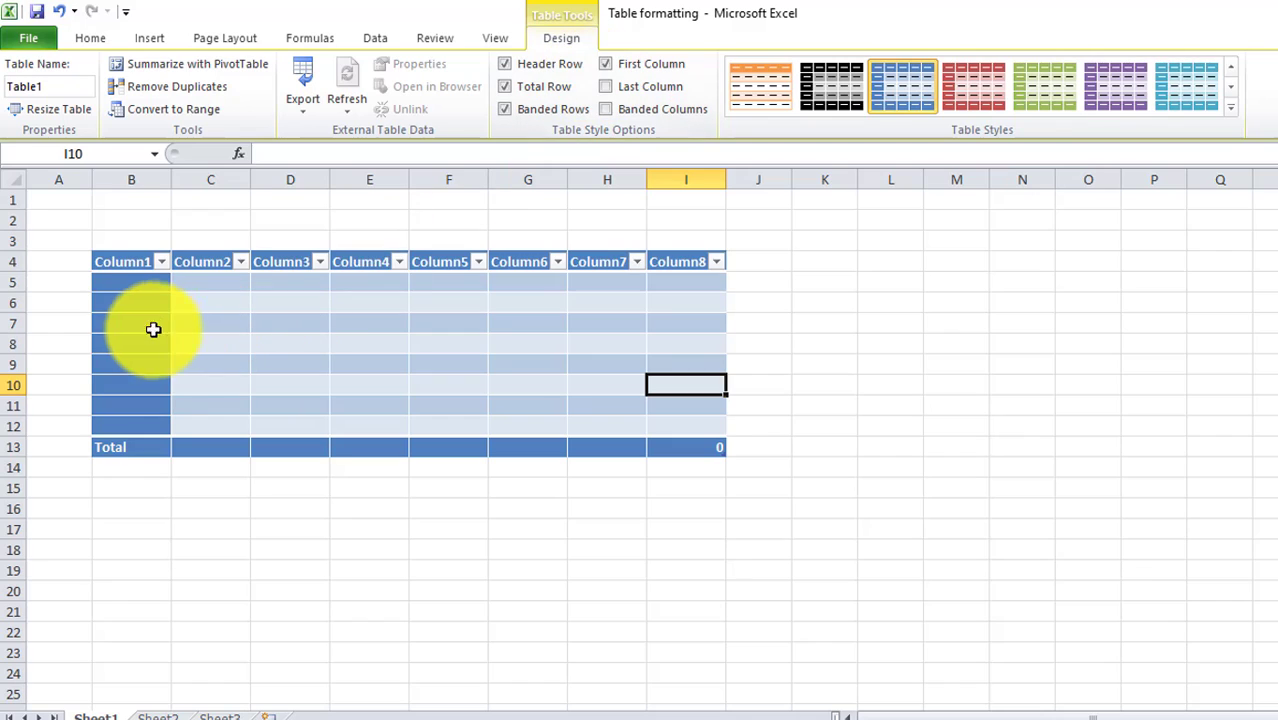
left_click_drag(120, 282, 120, 419)
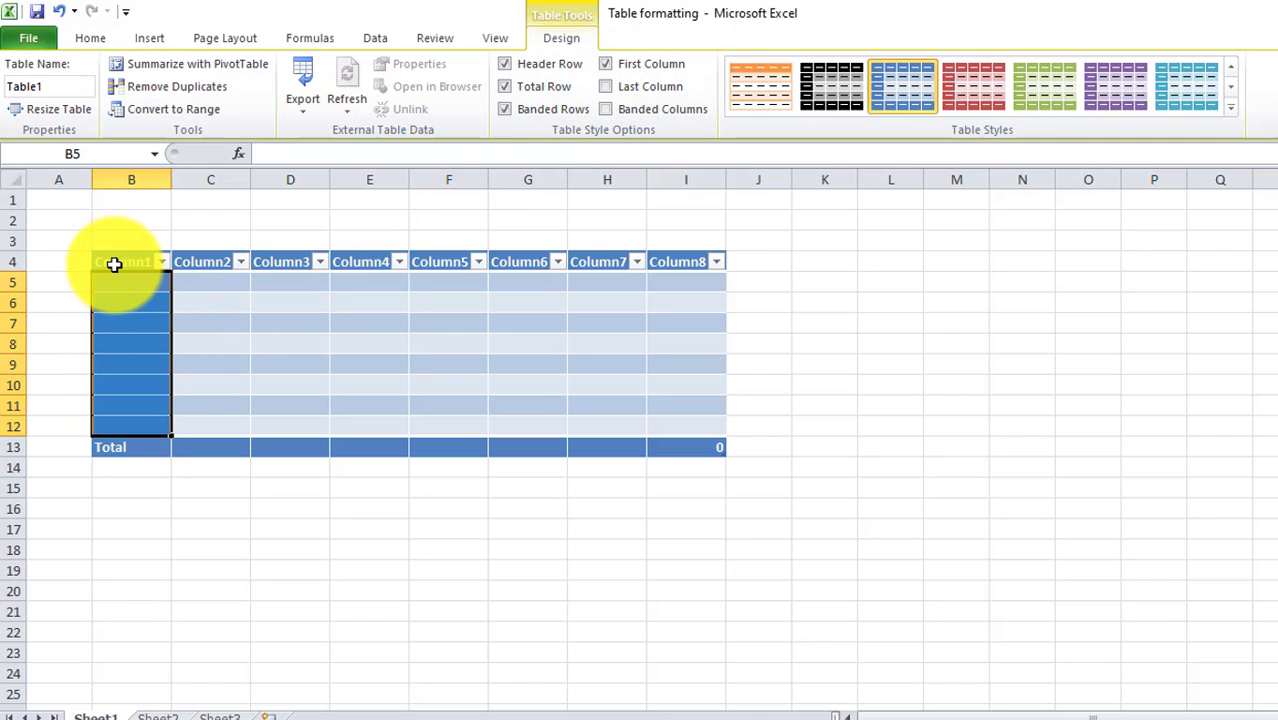
left_click_drag(111, 285, 111, 416)
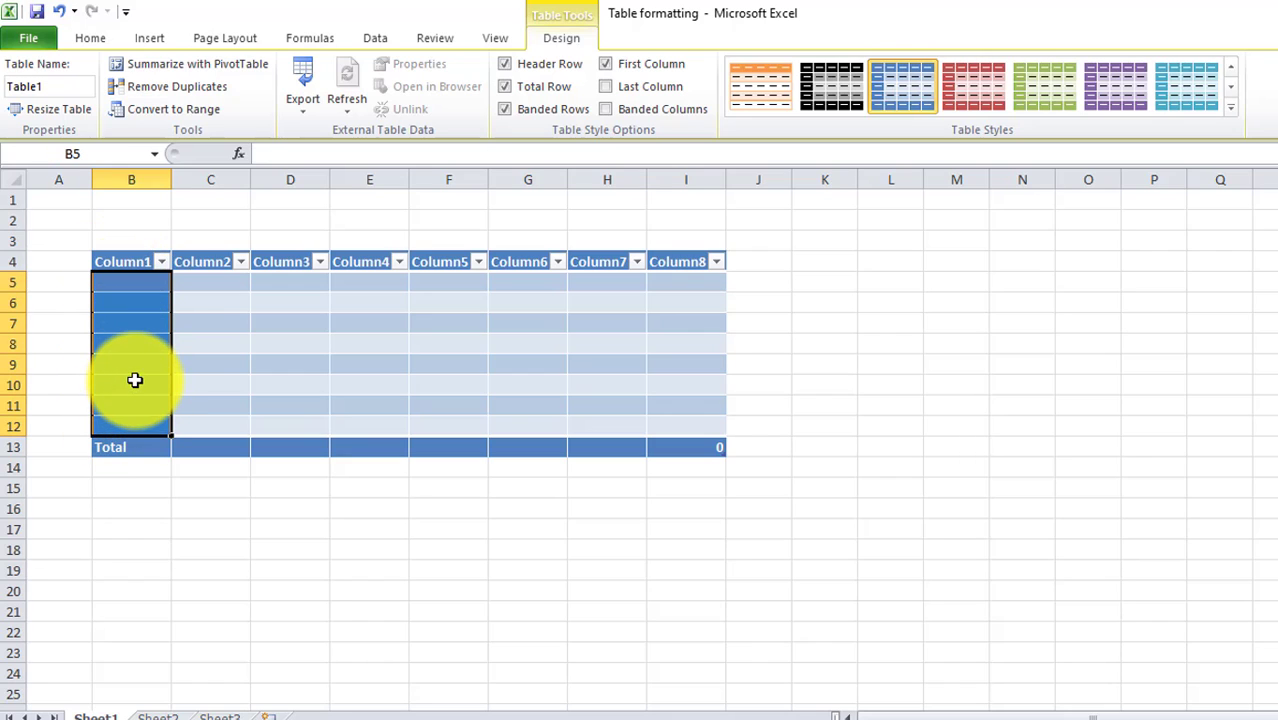
left_click(609, 88)
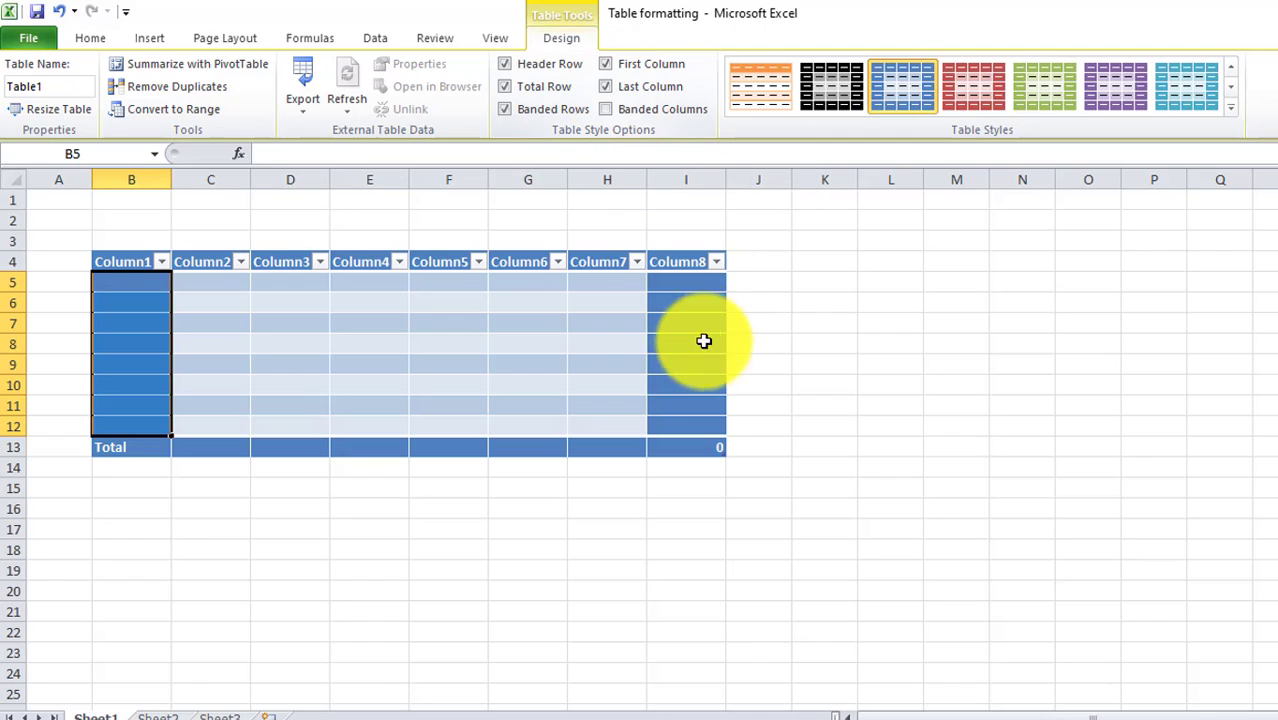
left_click_drag(675, 282, 690, 411)
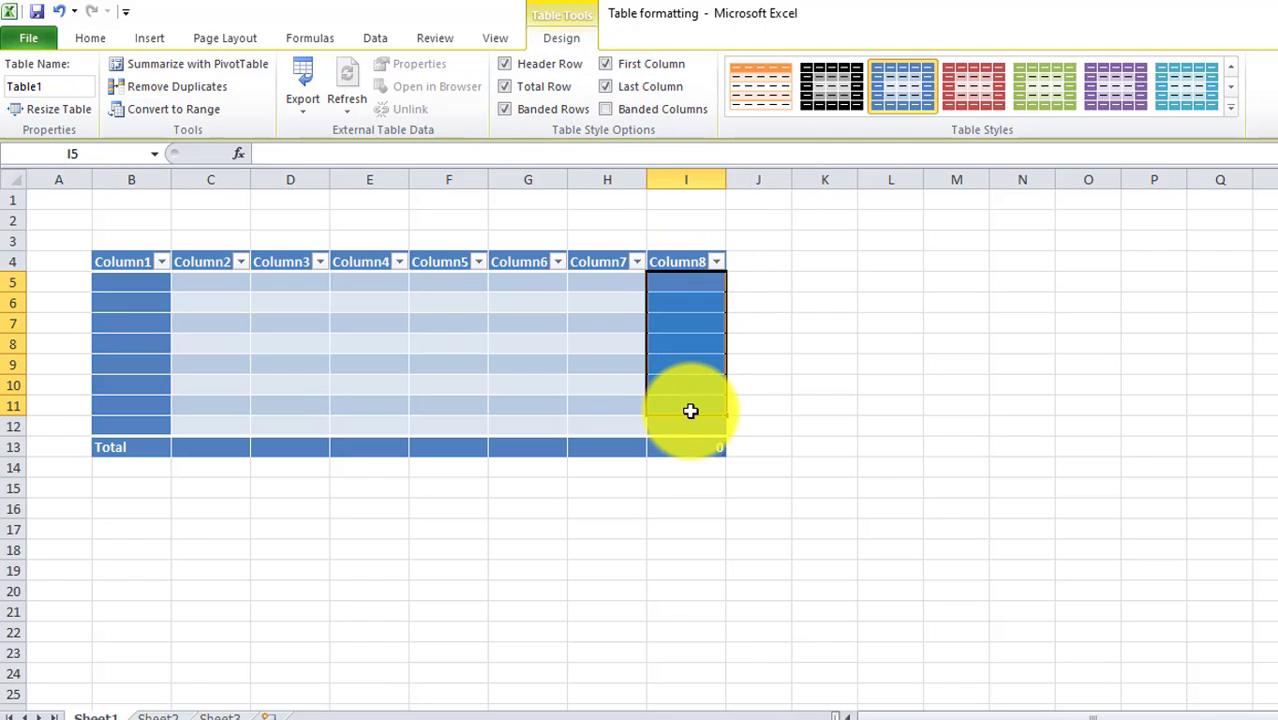
left_click(527, 385)
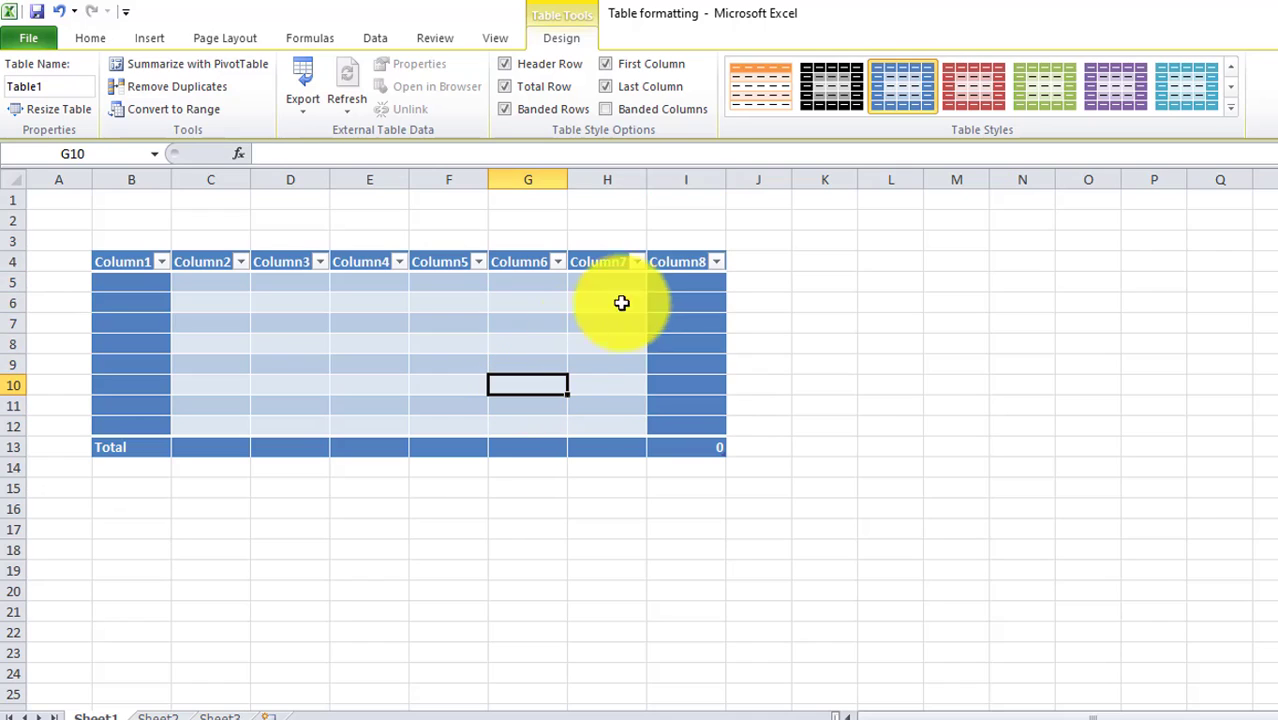
Switch off the table's last-column and first-column emphasis
left_click(609, 87)
left_click(608, 66)
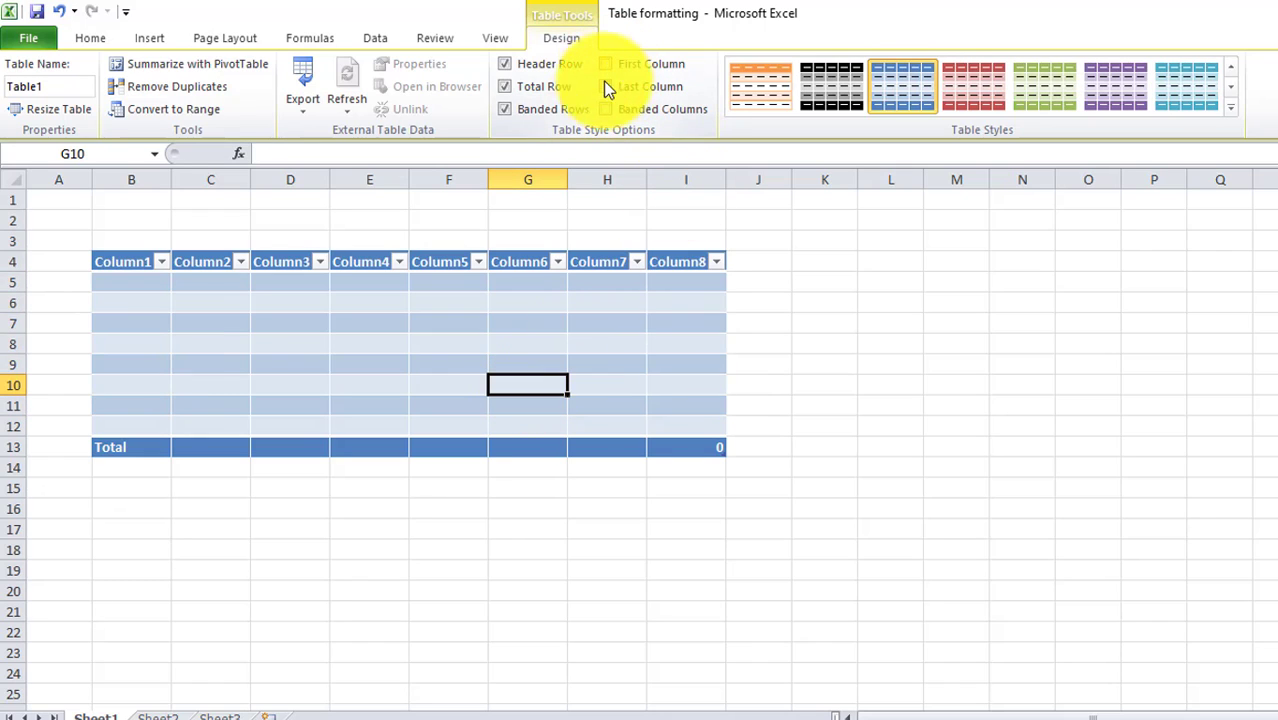
left_click(538, 345)
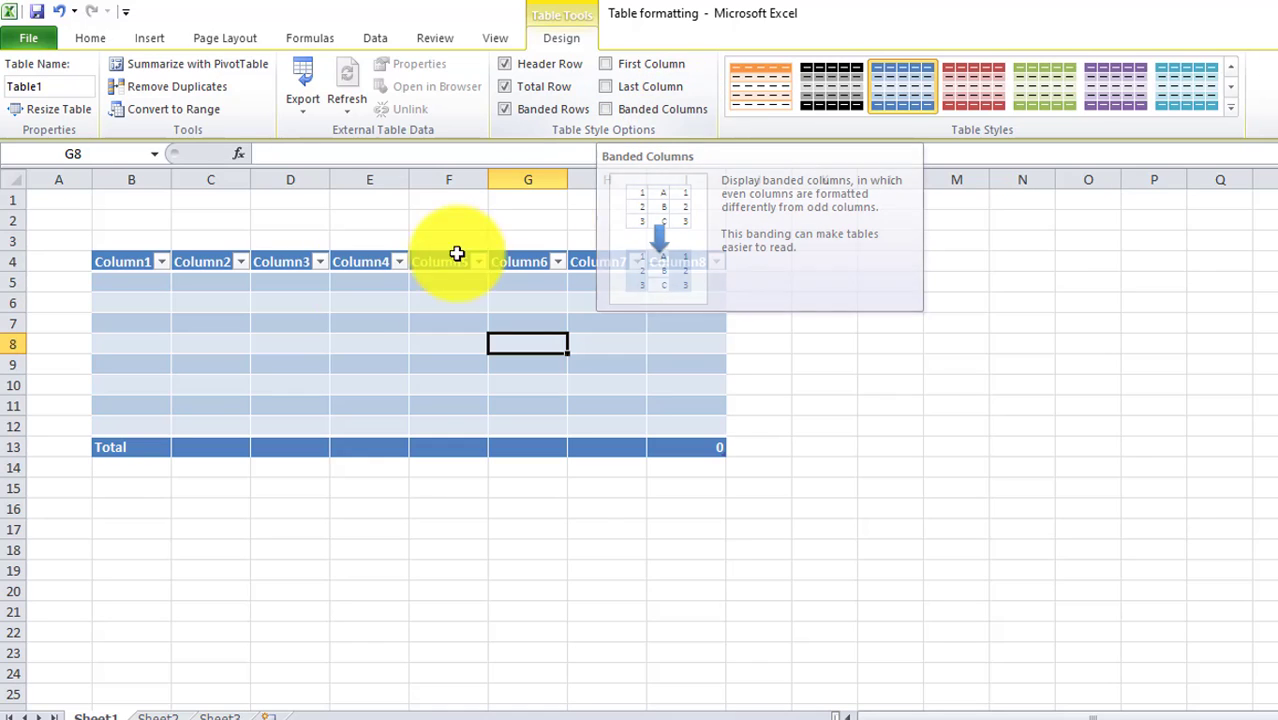
Check how the table with banded rows looks in the print preview and return to the worksheet
left_click(24, 40)
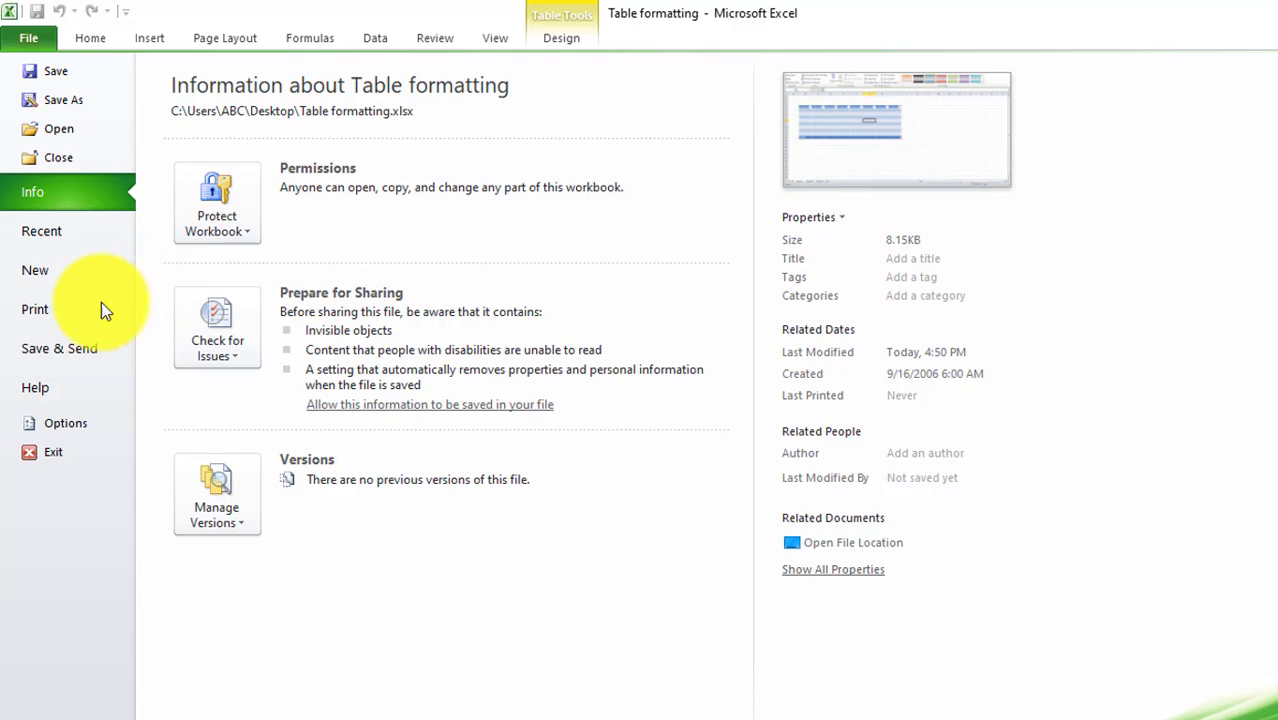
left_click(40, 310)
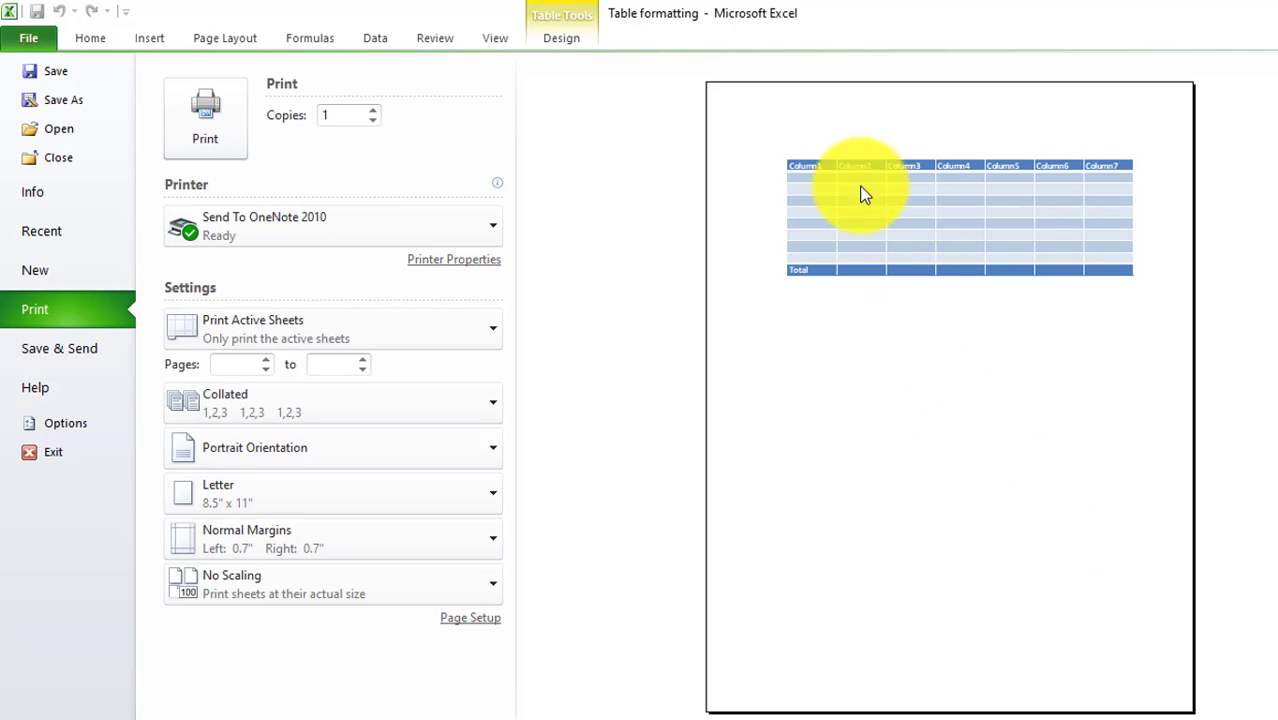
left_click(95, 36)
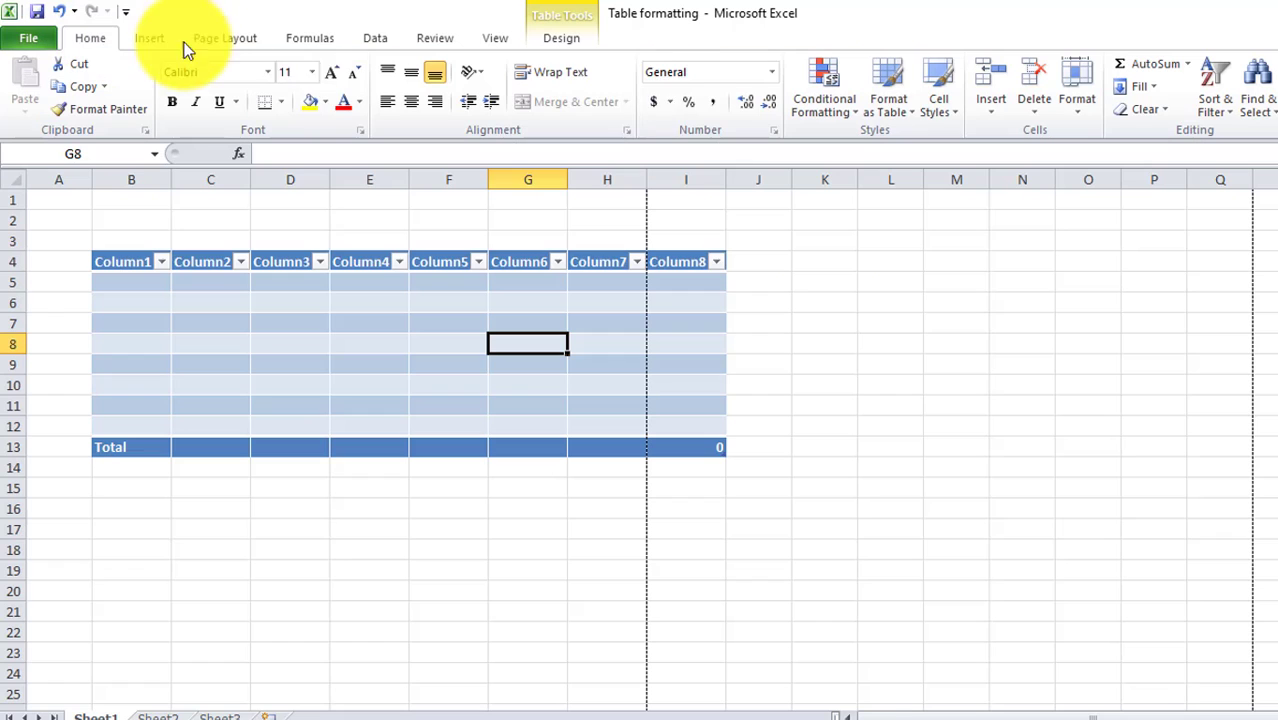
Turn on banded columns for the table and check the result in the print preview
left_click(572, 38)
left_click(636, 109)
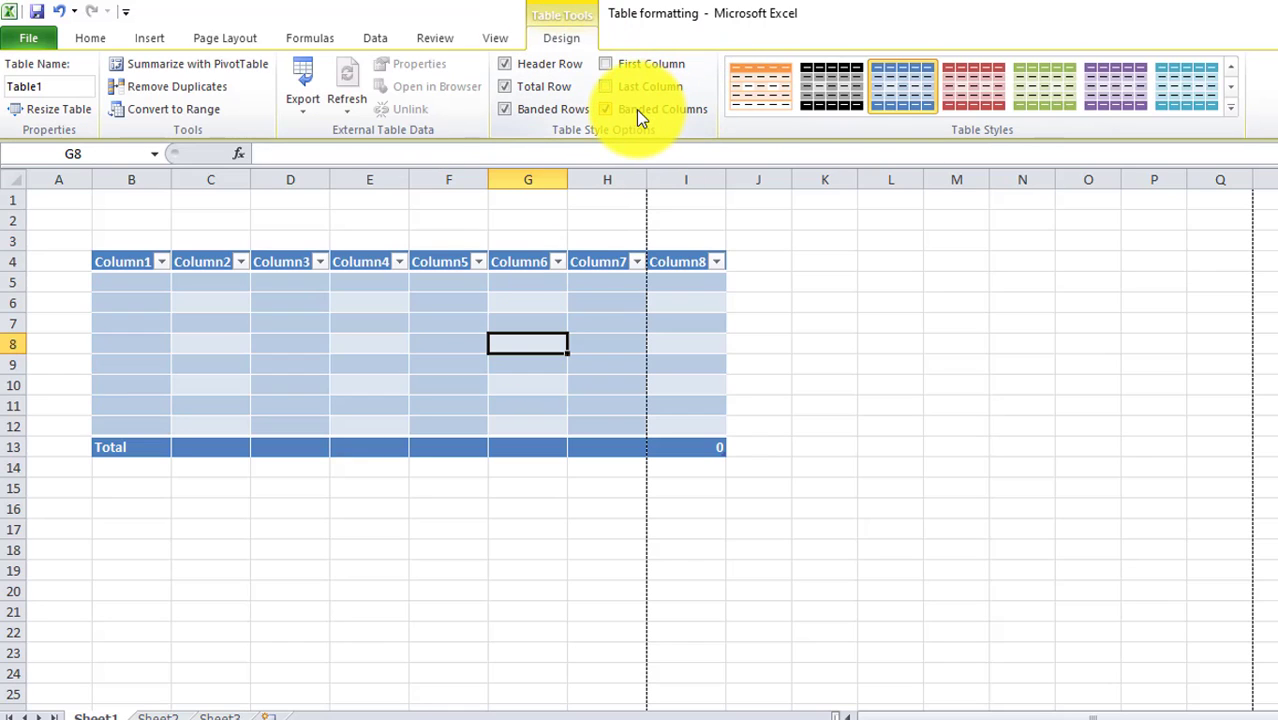
left_click(31, 39)
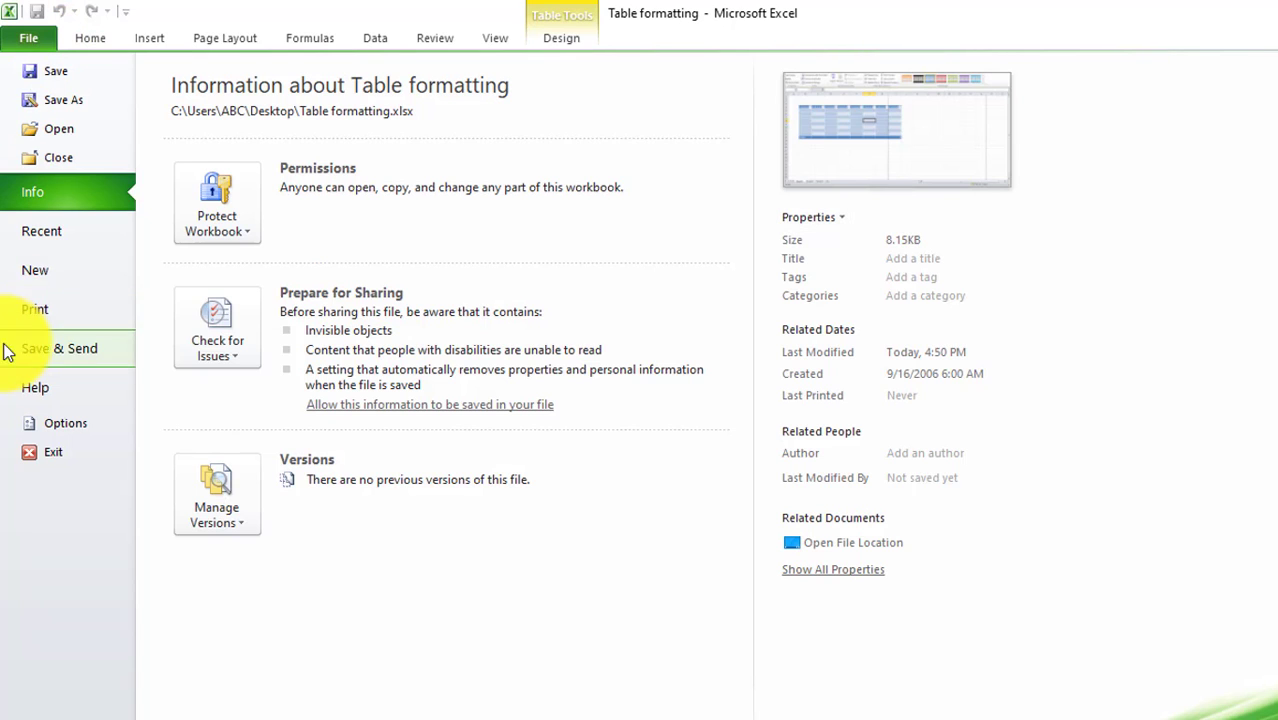
left_click(35, 305)
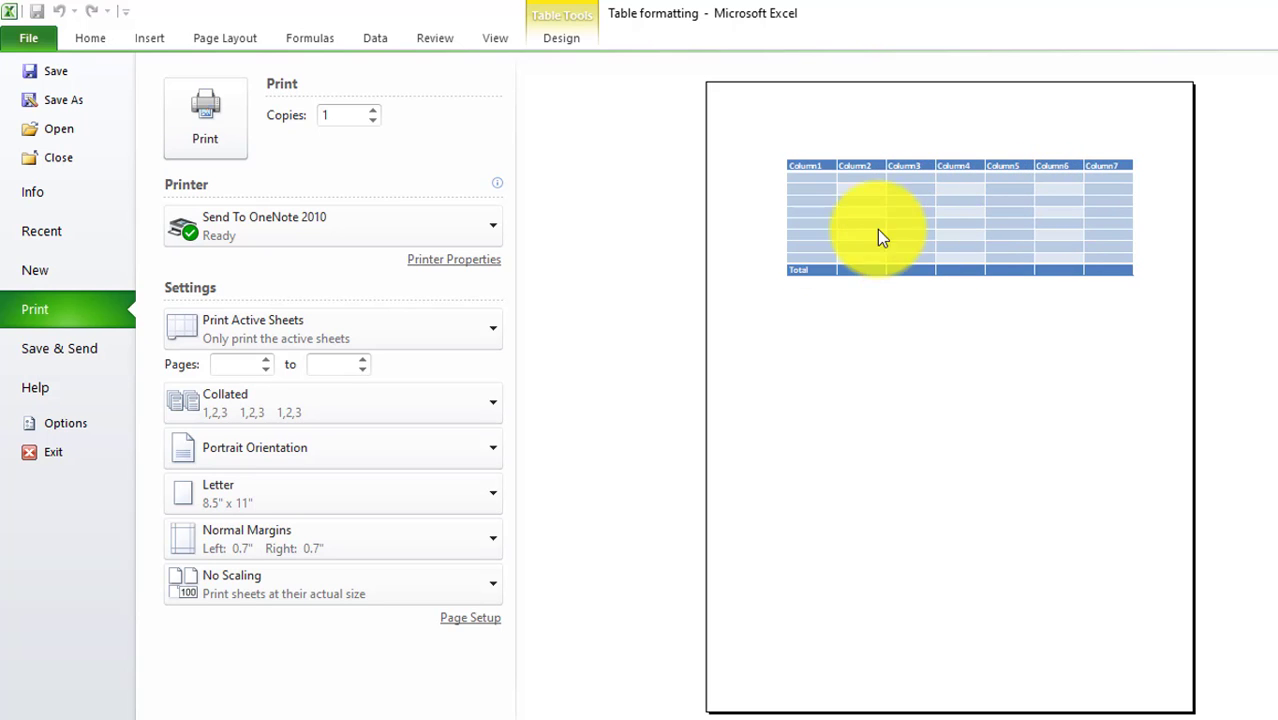
left_click(88, 42)
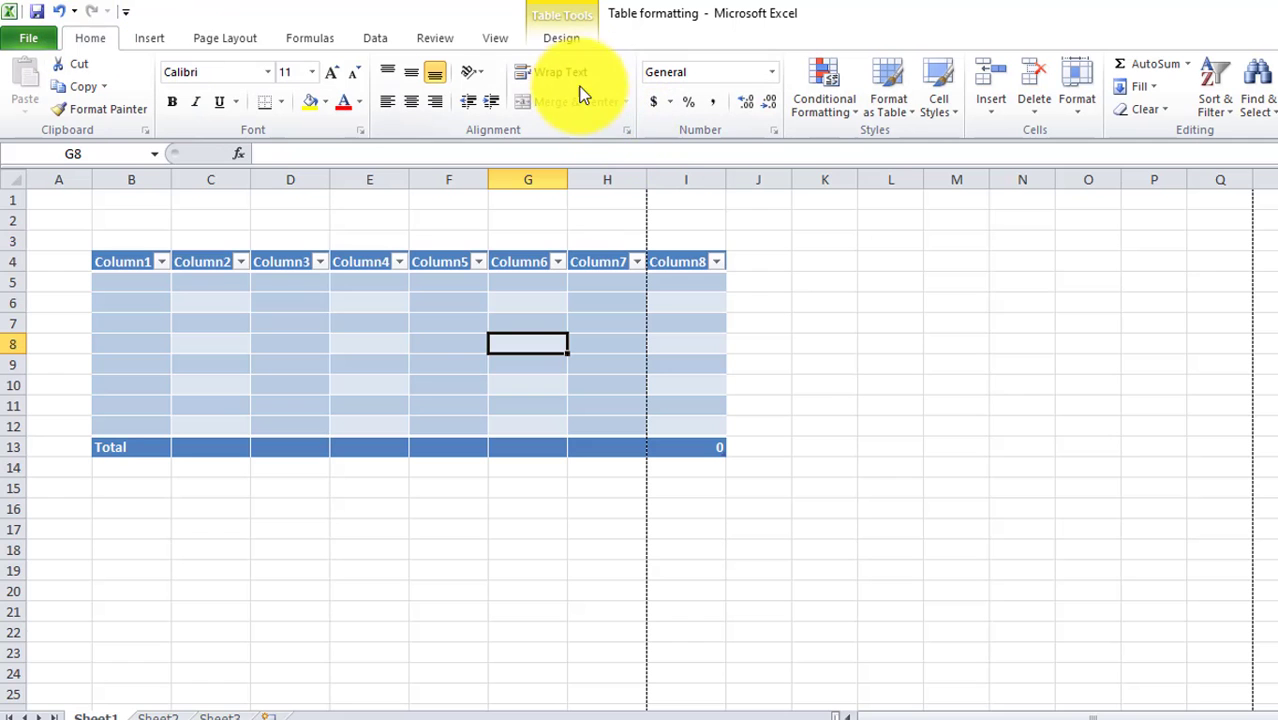
Toggle the table's banded columns several times to compare both looks, leaving them off
left_click(550, 39)
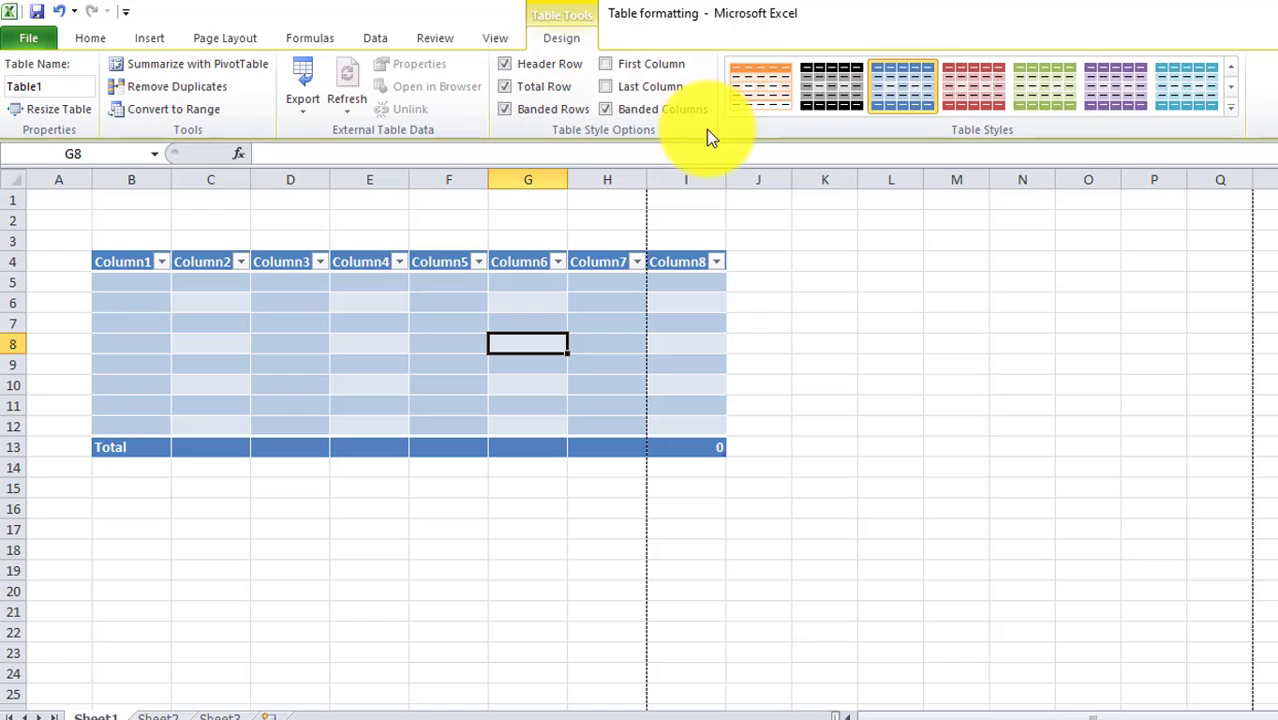
left_click(614, 106)
left_click(614, 106)
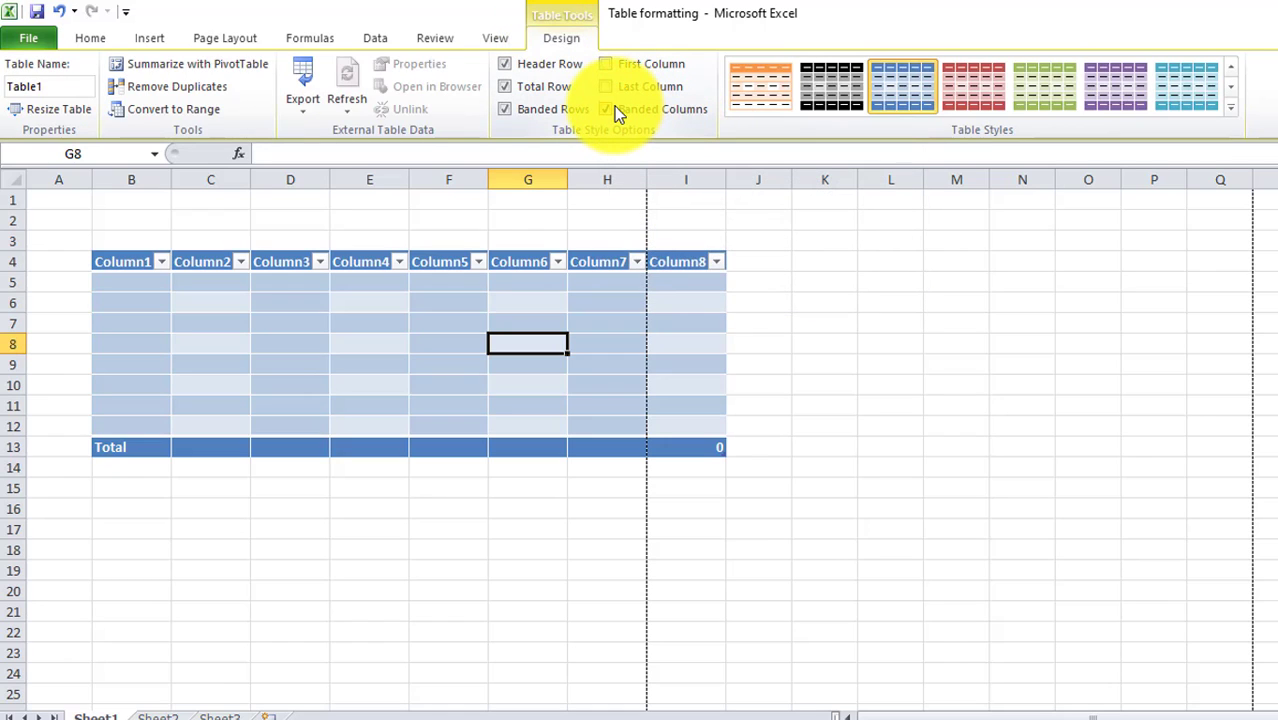
left_click(614, 106)
left_click(614, 106)
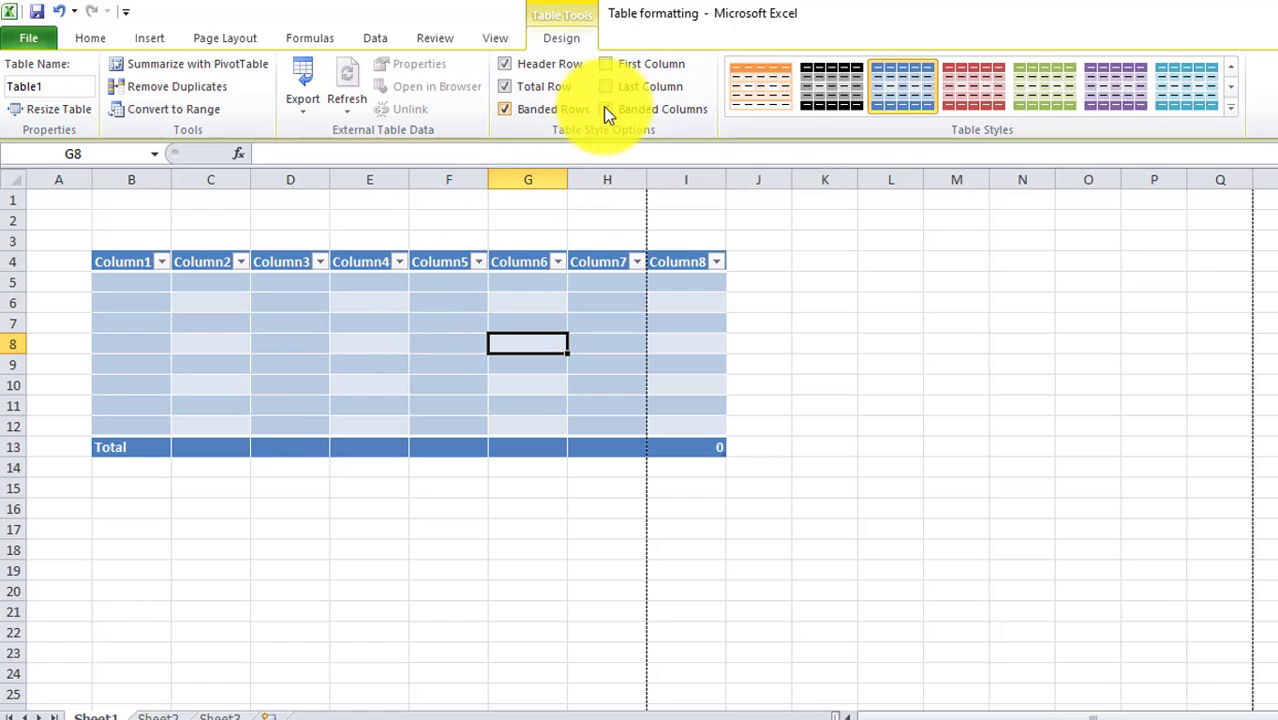
left_click(614, 107)
left_click(555, 390)
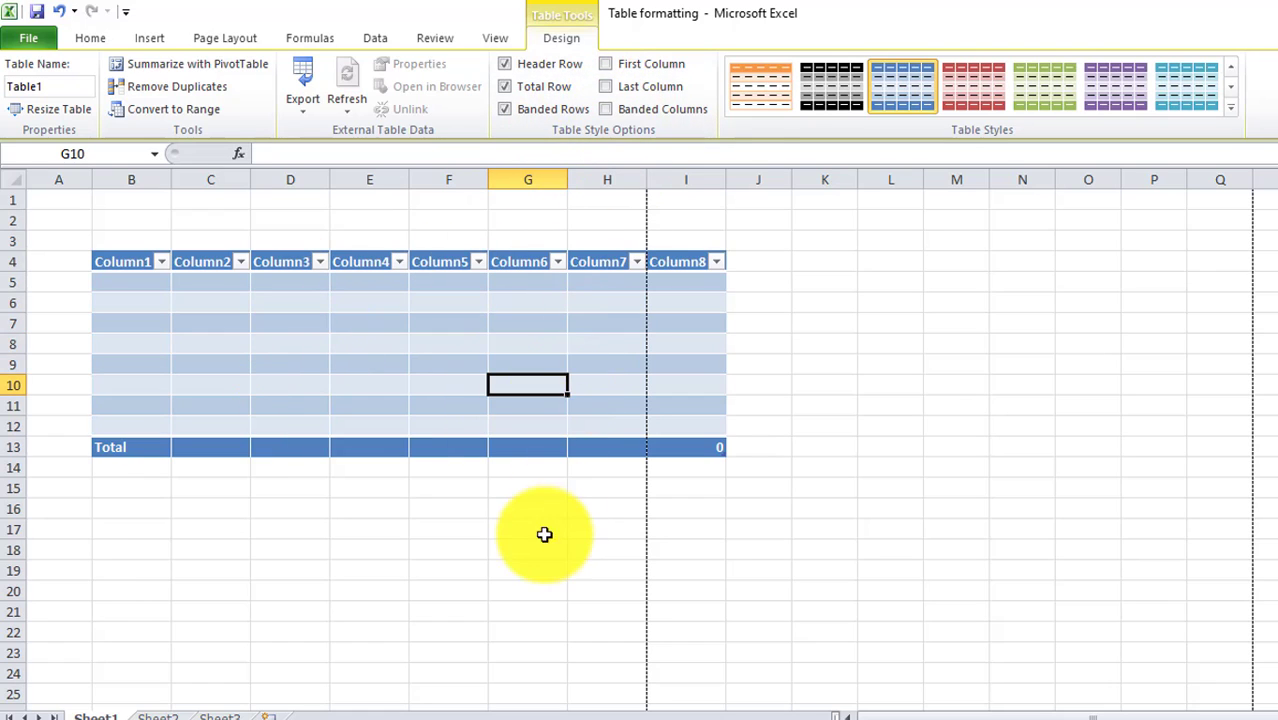
Look at cells outside the table and across its first body row, including the Column5 filter options
left_click(526, 545)
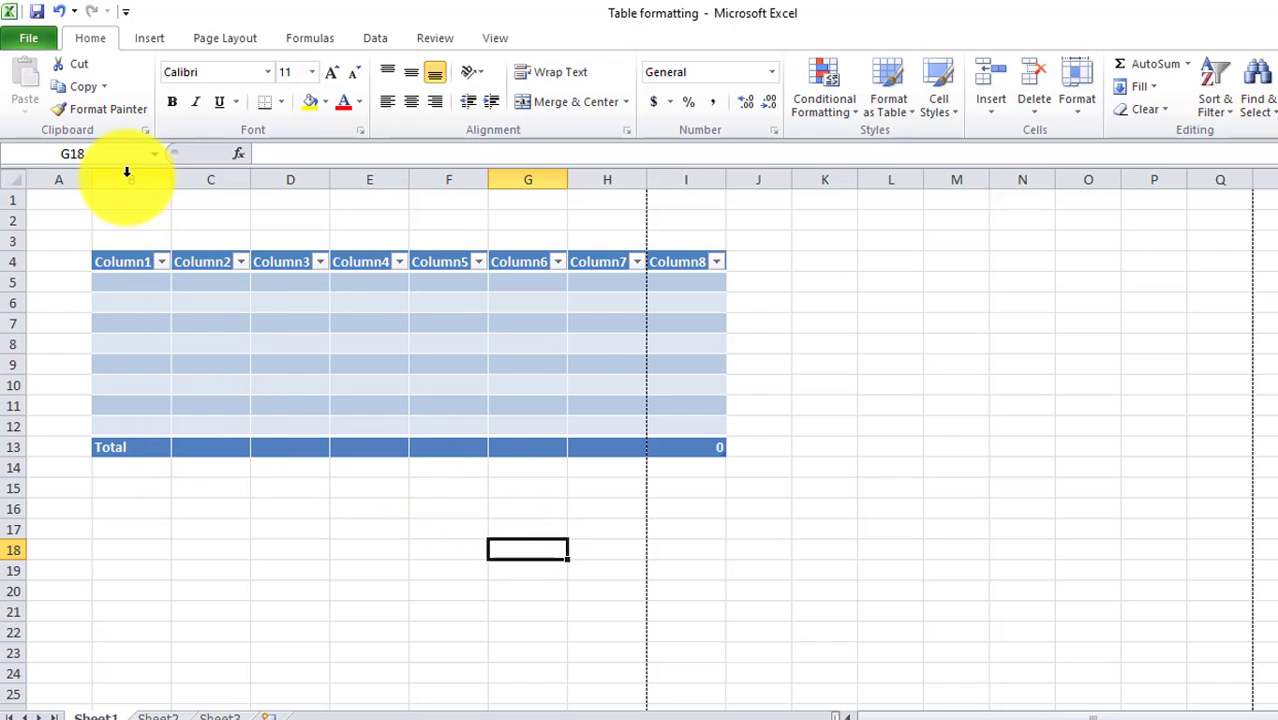
left_click(141, 288)
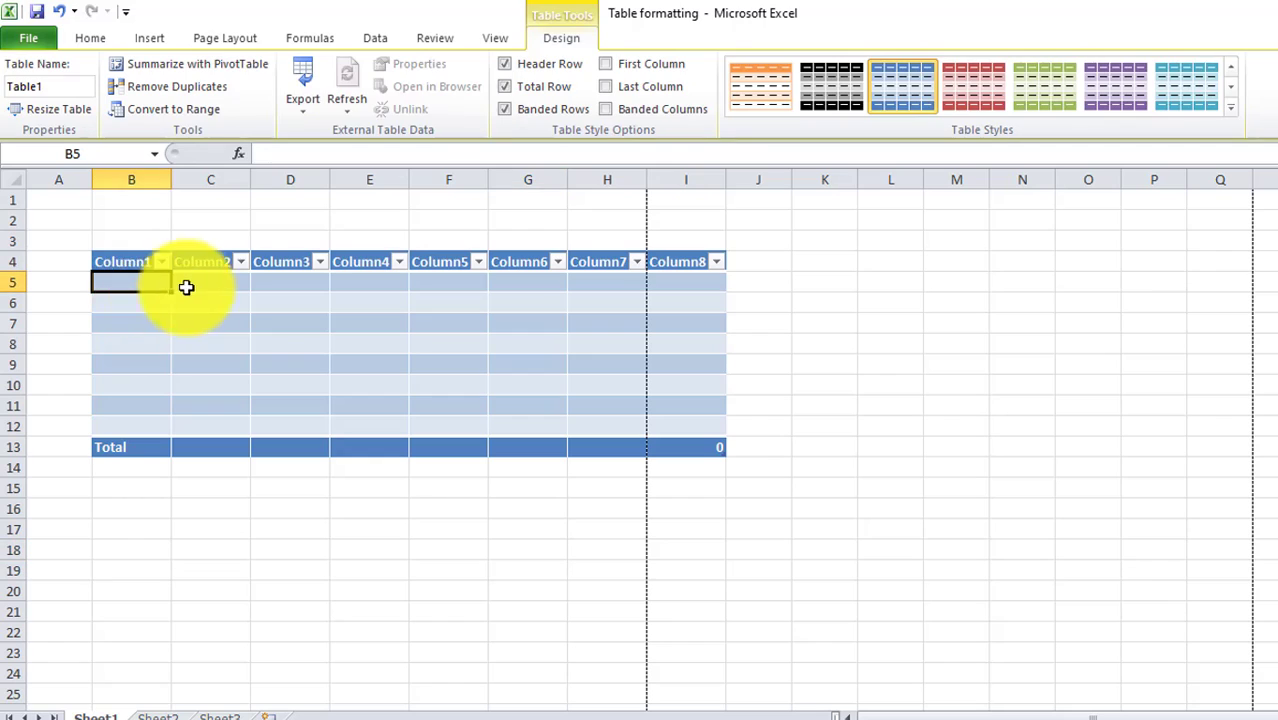
left_click(205, 284)
left_click(316, 283)
left_click(385, 280)
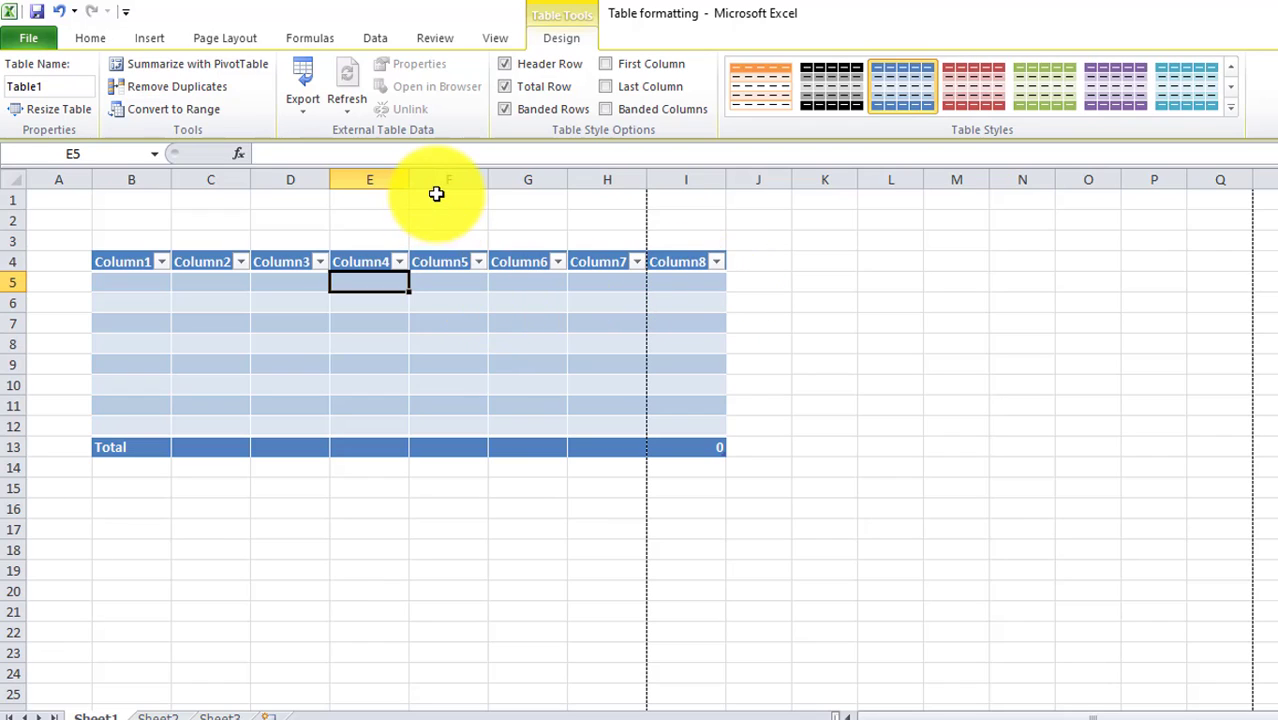
left_click(481, 263)
left_click(482, 264)
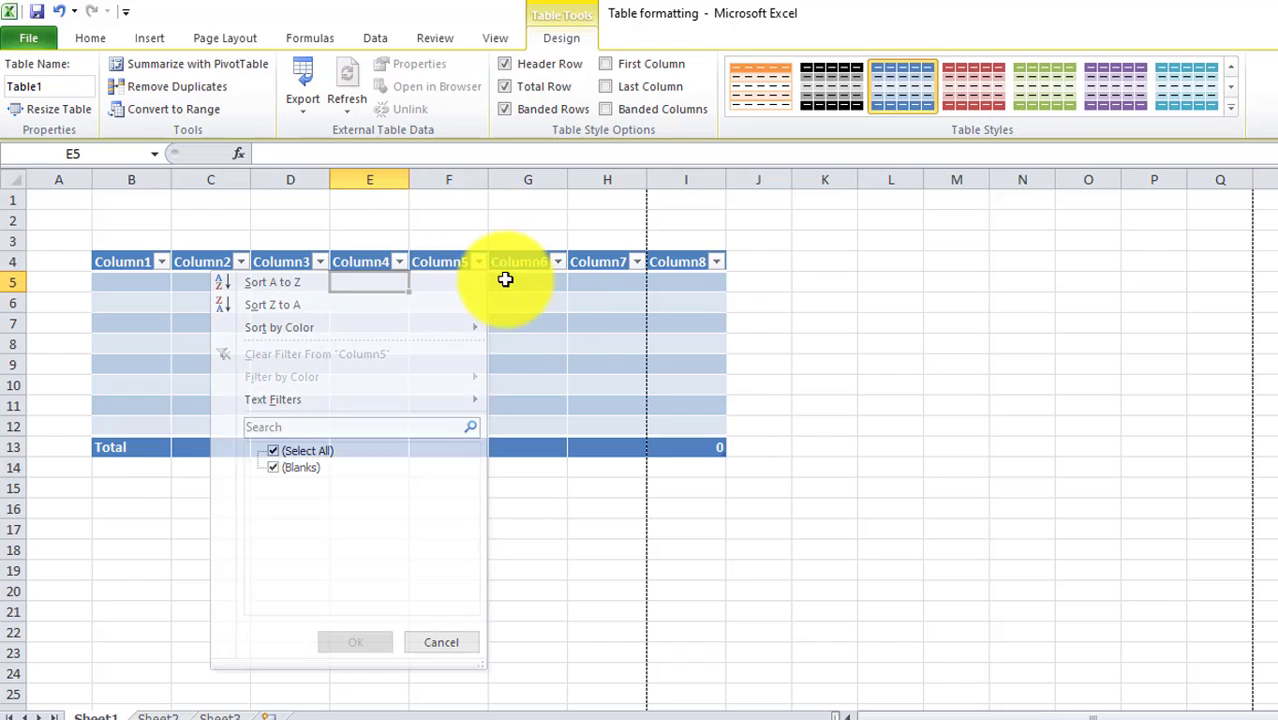
Delete worksheet column F, which holds the table's Column5, and select the Column4 header cell
left_click(451, 172)
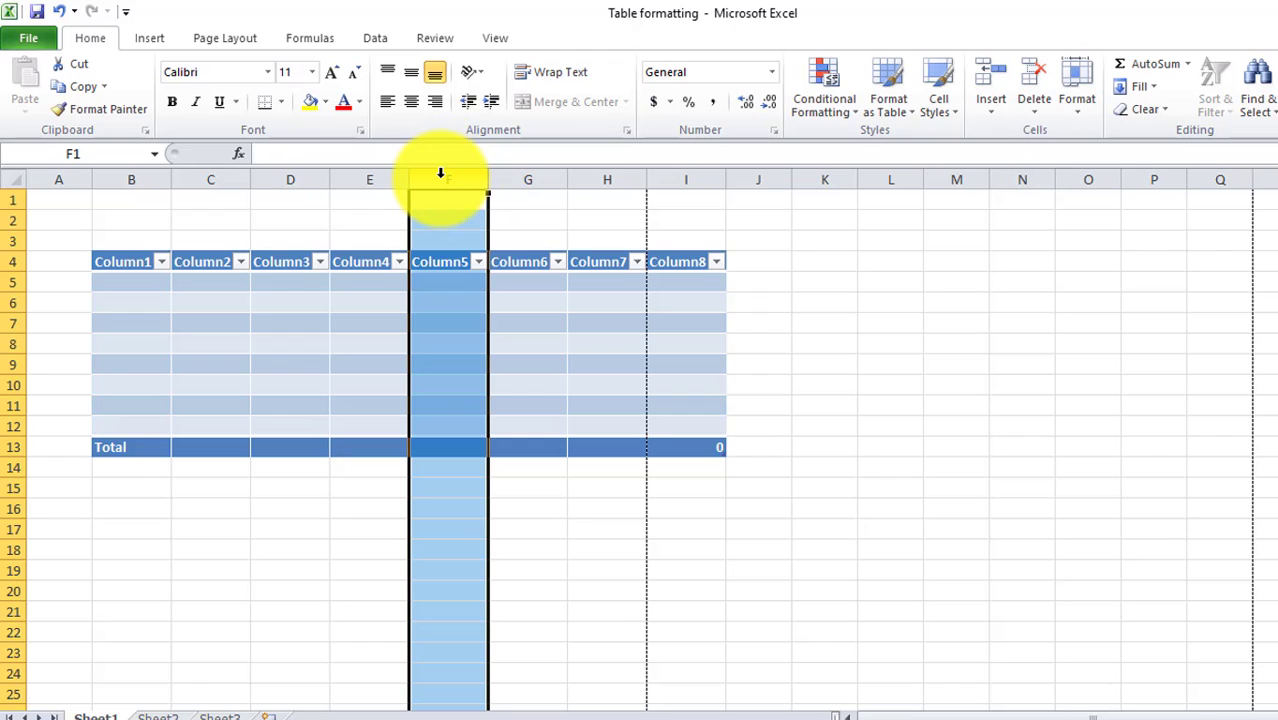
right_click(440, 180)
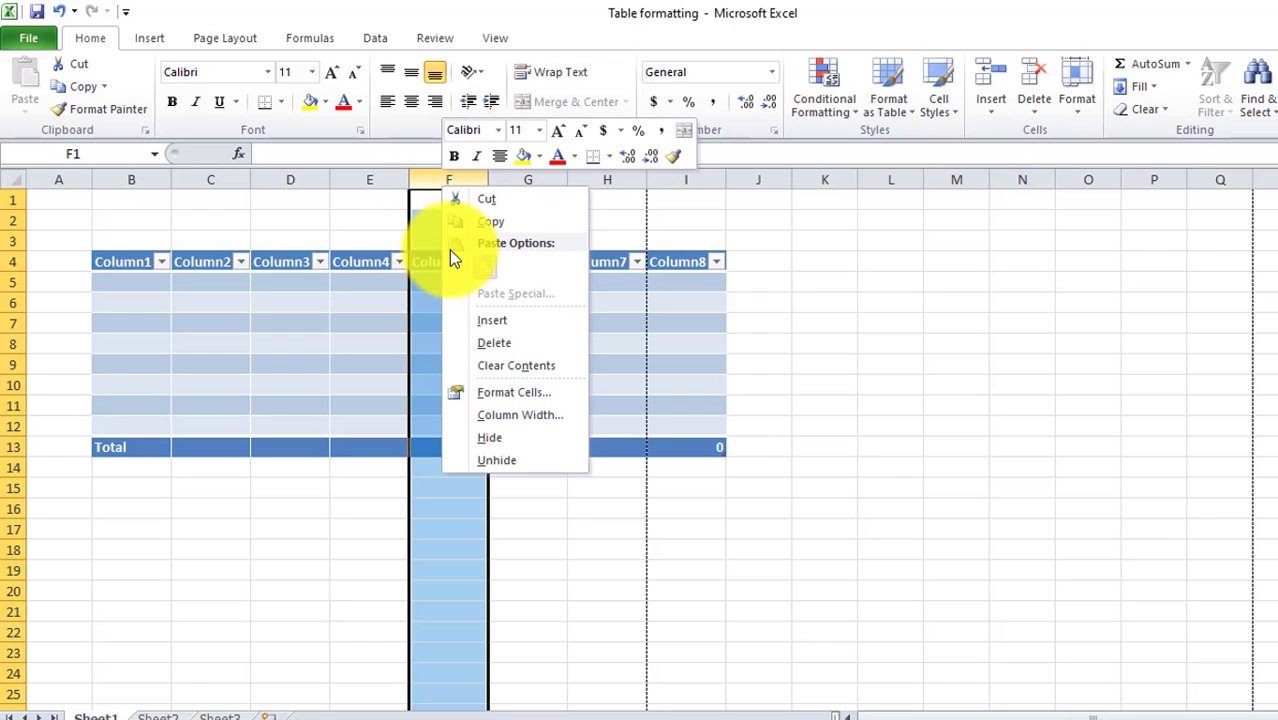
left_click(503, 344)
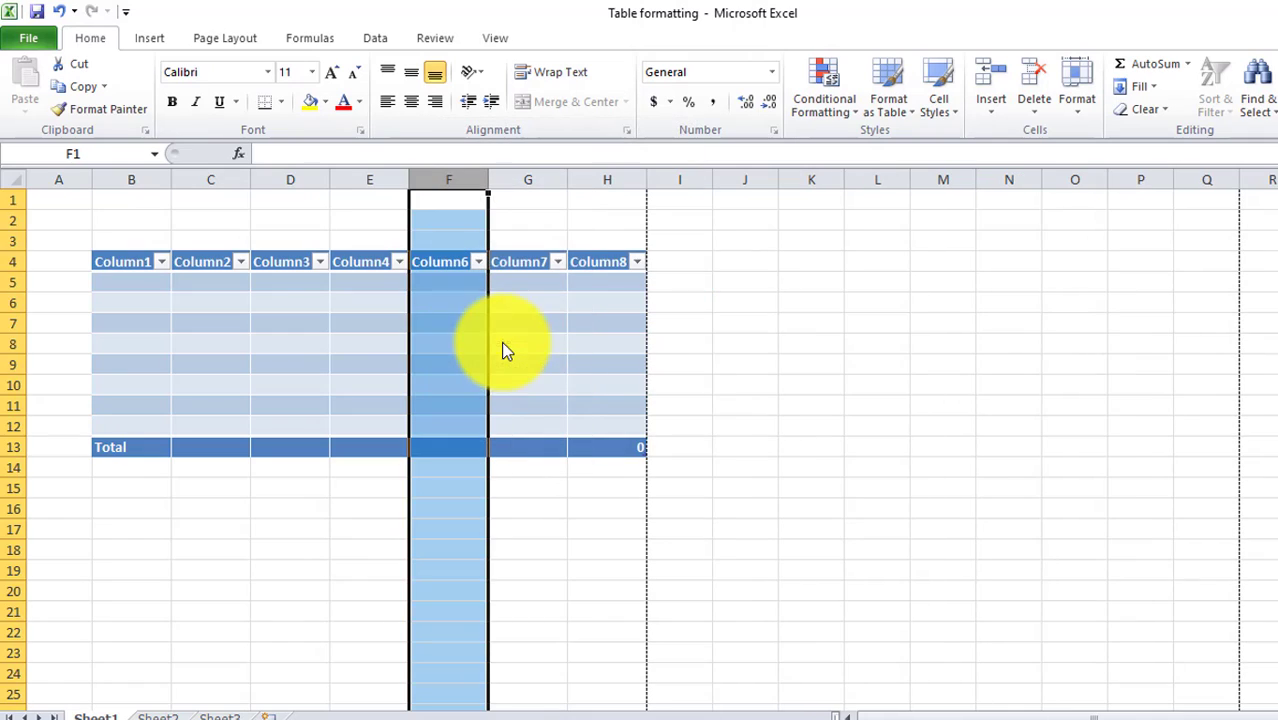
left_click(520, 345)
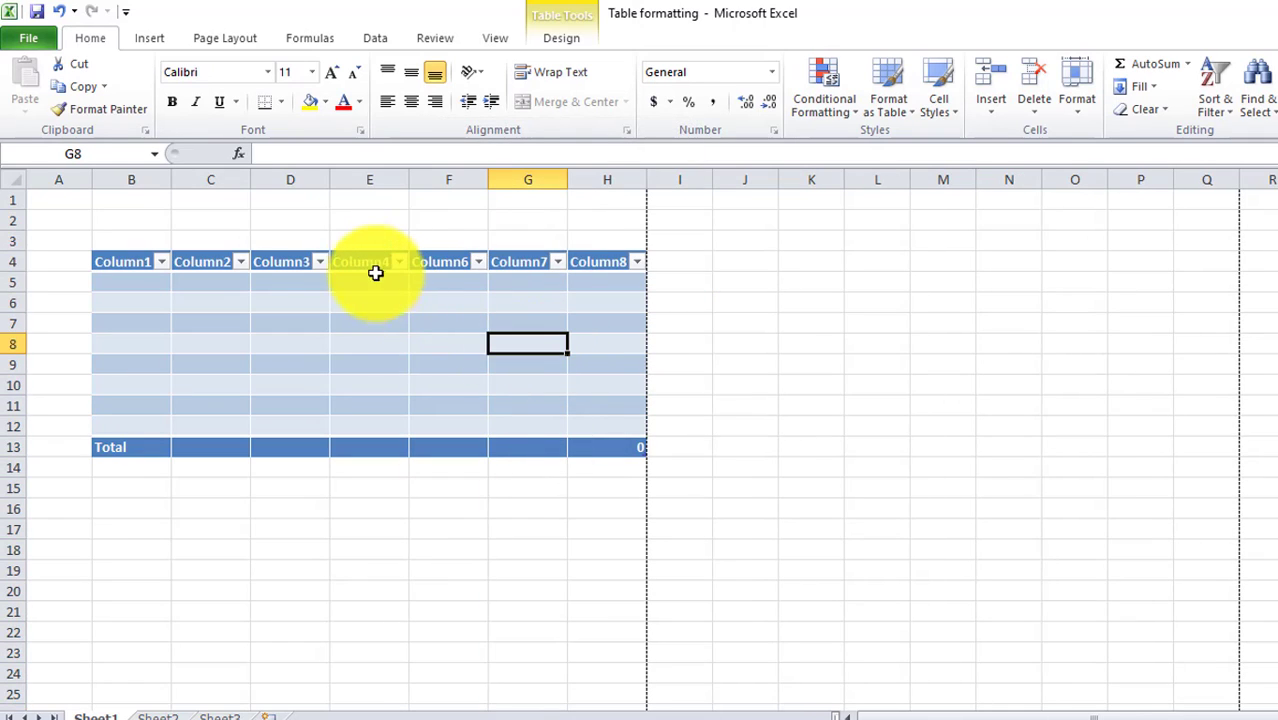
left_click(363, 252)
left_click(385, 262)
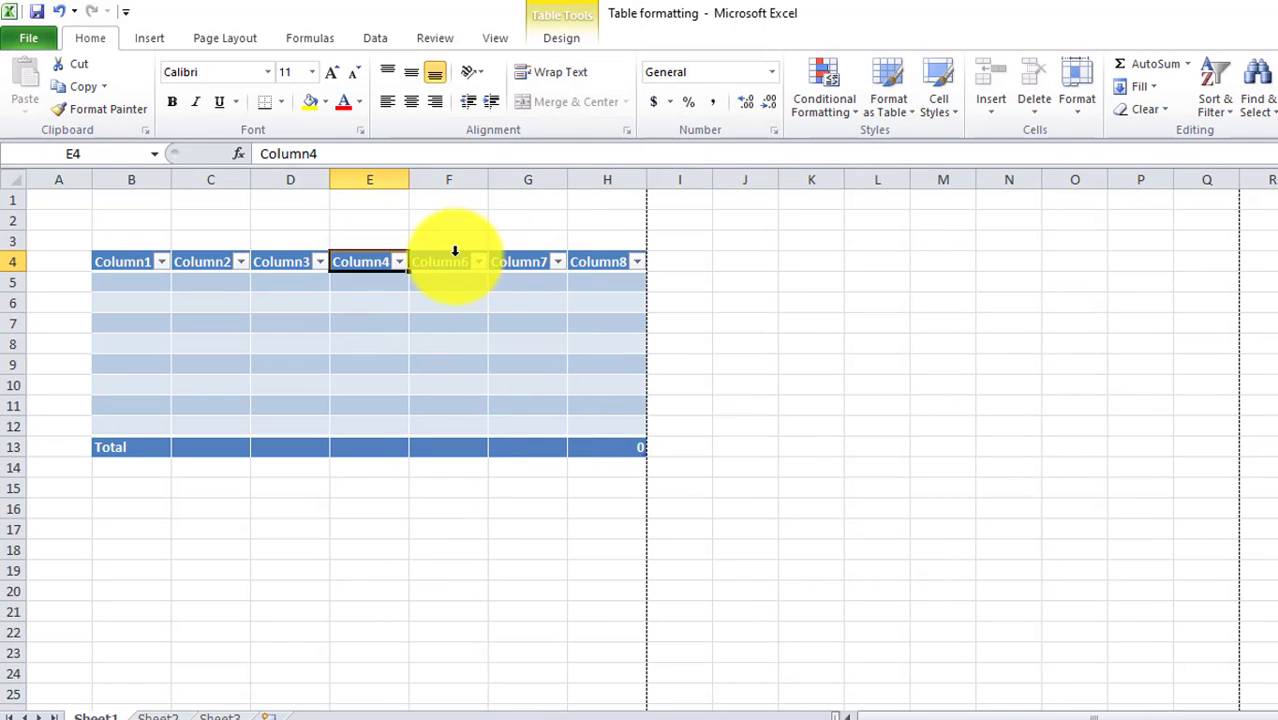
Delete worksheet column D, which holds the table's Column3
left_click(454, 257)
left_click(470, 264)
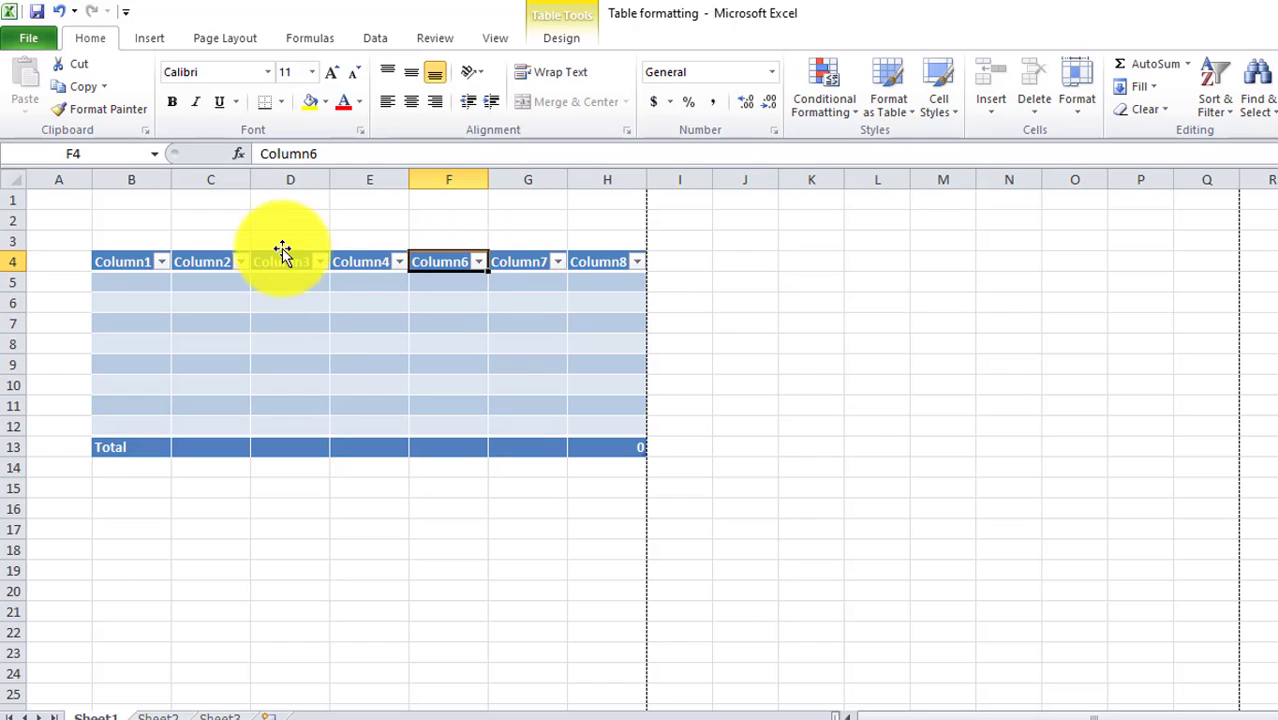
left_click(291, 176)
right_click(289, 183)
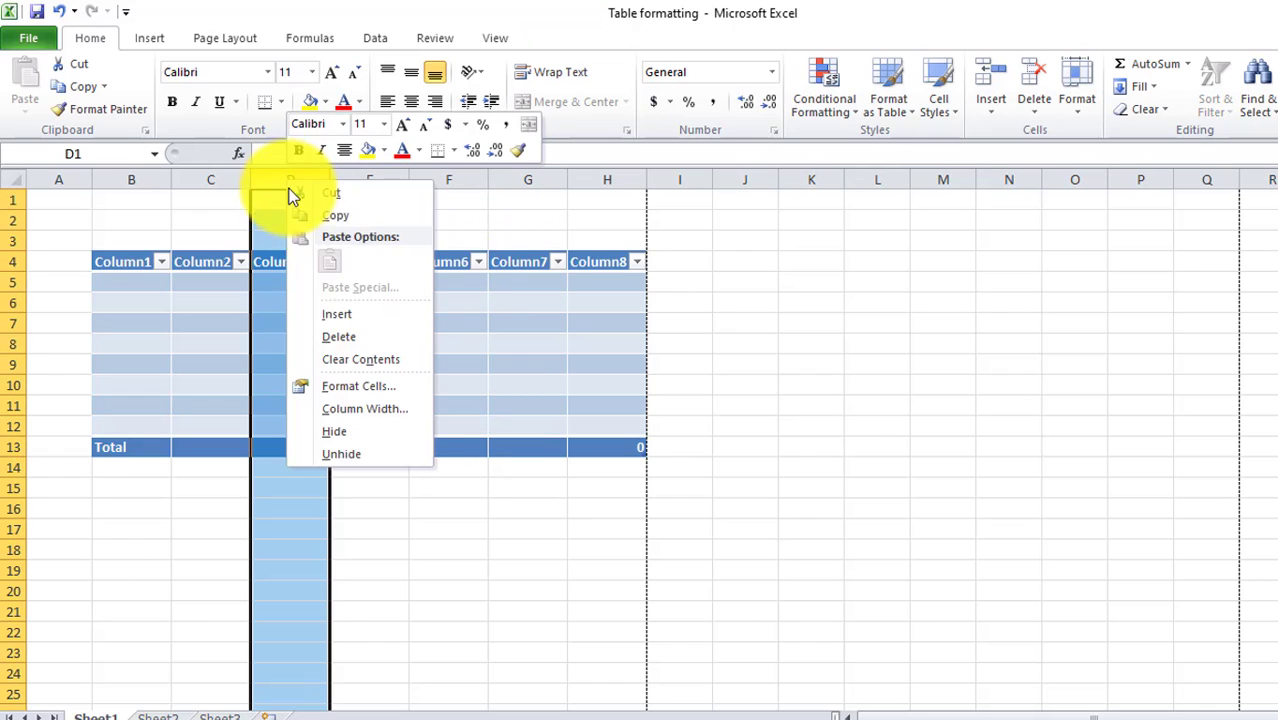
left_click(337, 340)
left_click(415, 527)
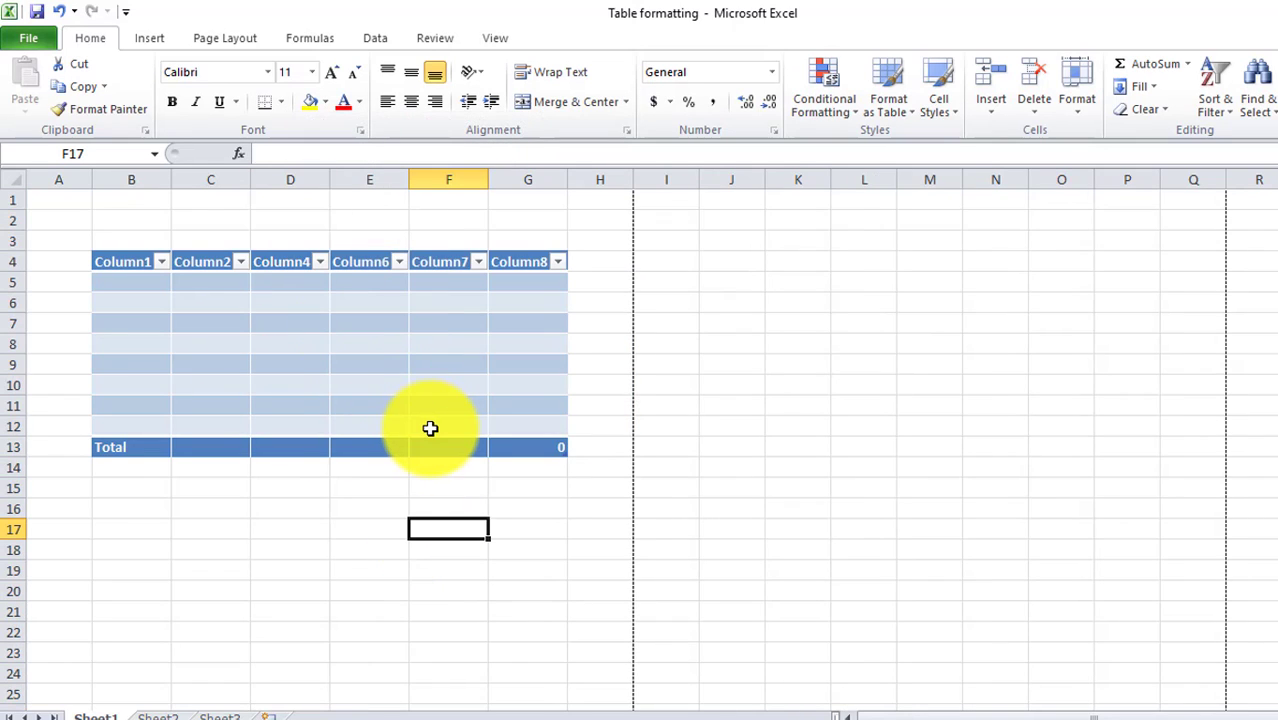
Delete worksheet row 8 from the body of the table
left_click(6, 344)
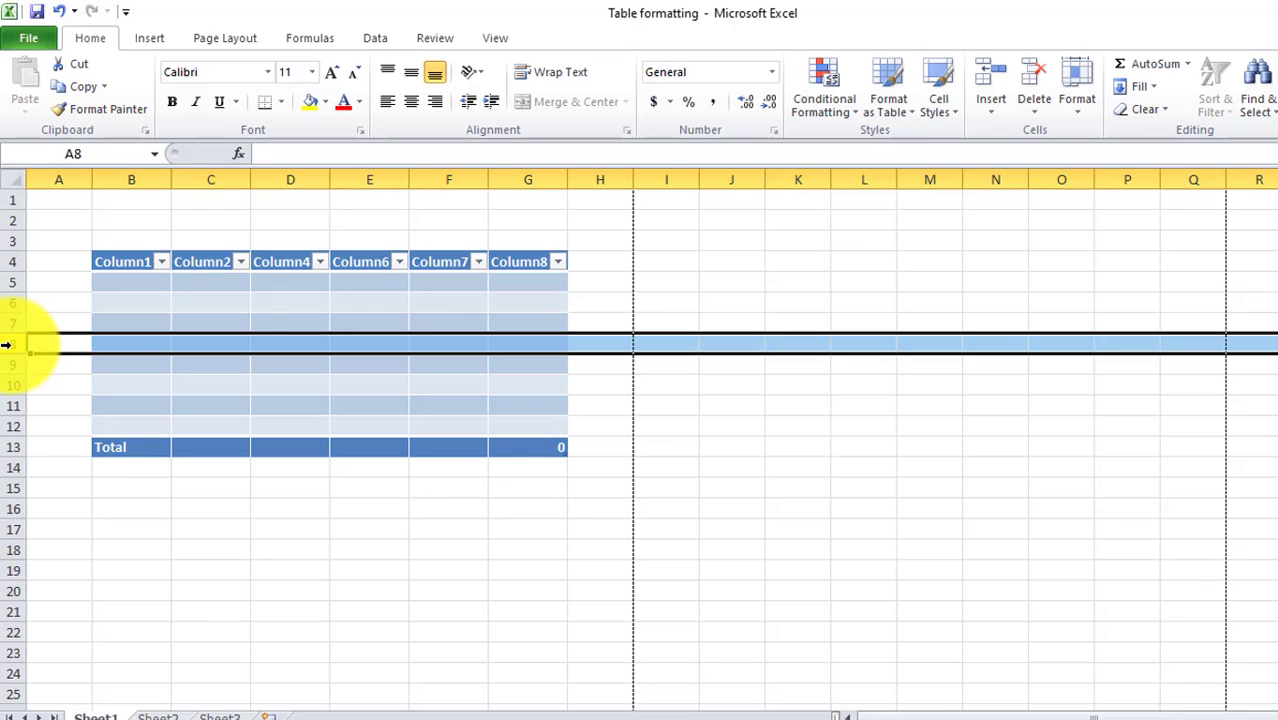
right_click(6, 344)
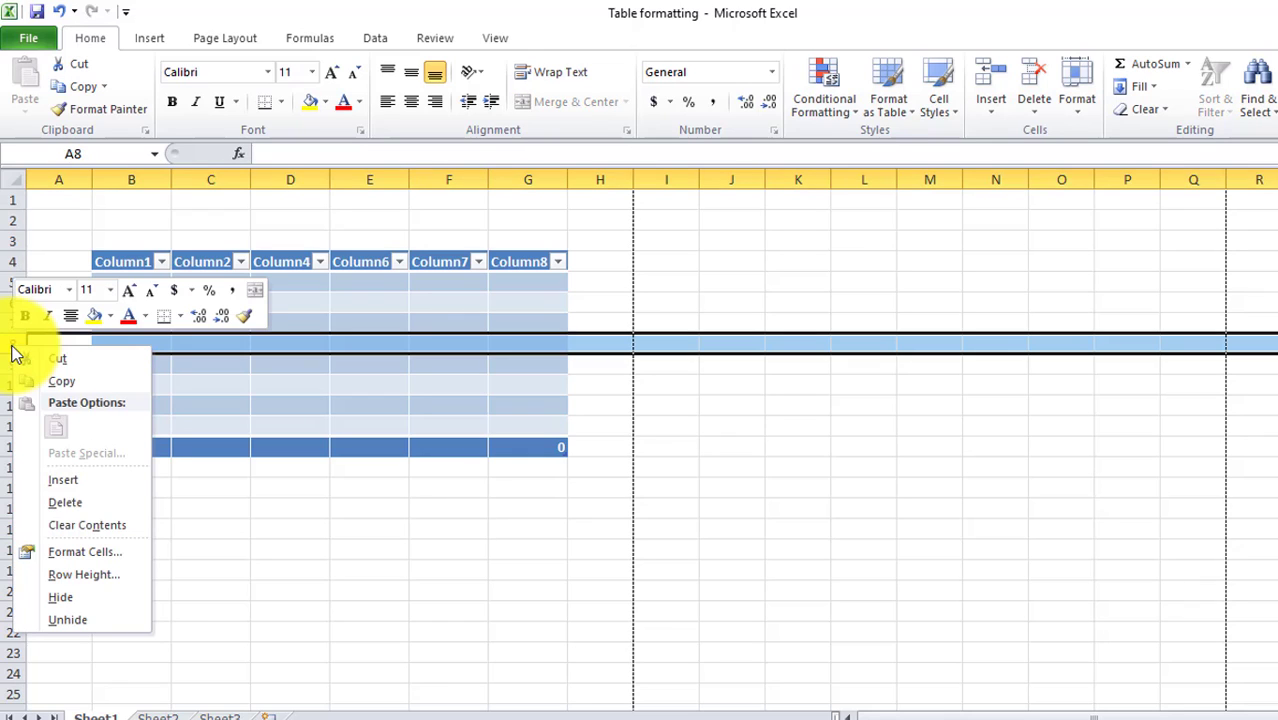
left_click(62, 502)
left_click_drag(325, 508, 370, 508)
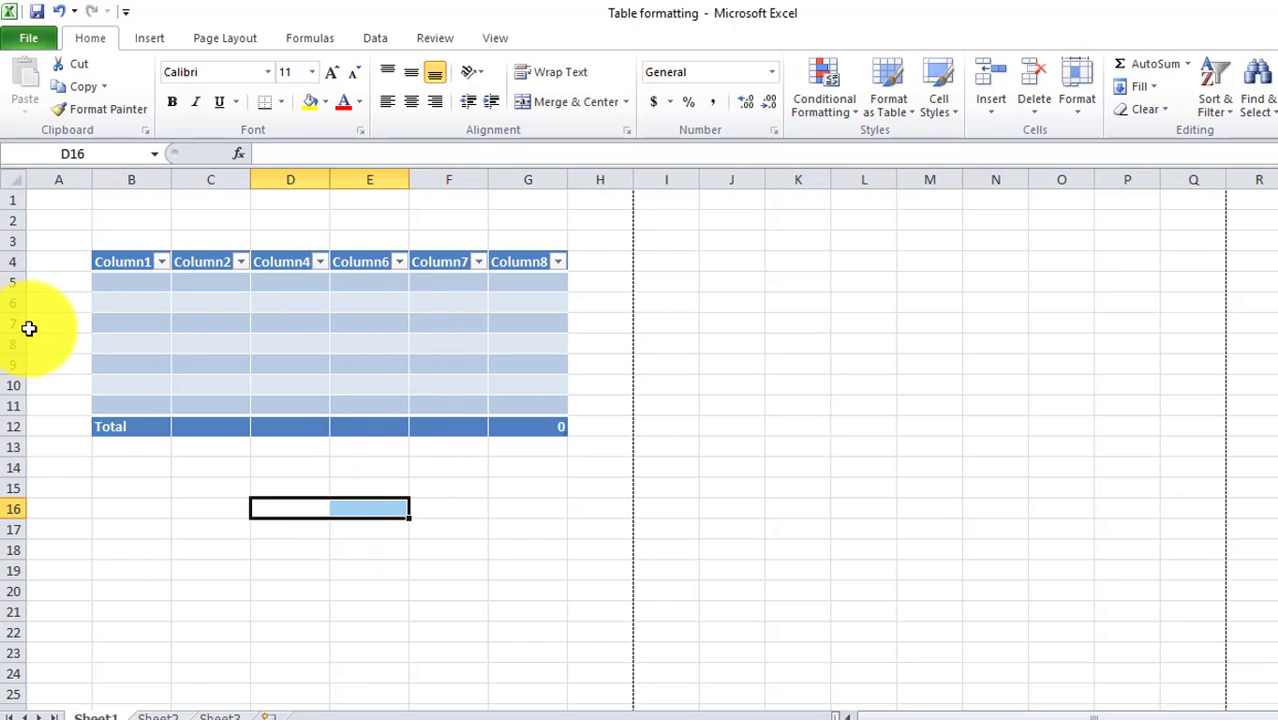
Insert a new column at worksheet column C, between the table's Column1 and Column2
left_click(230, 172)
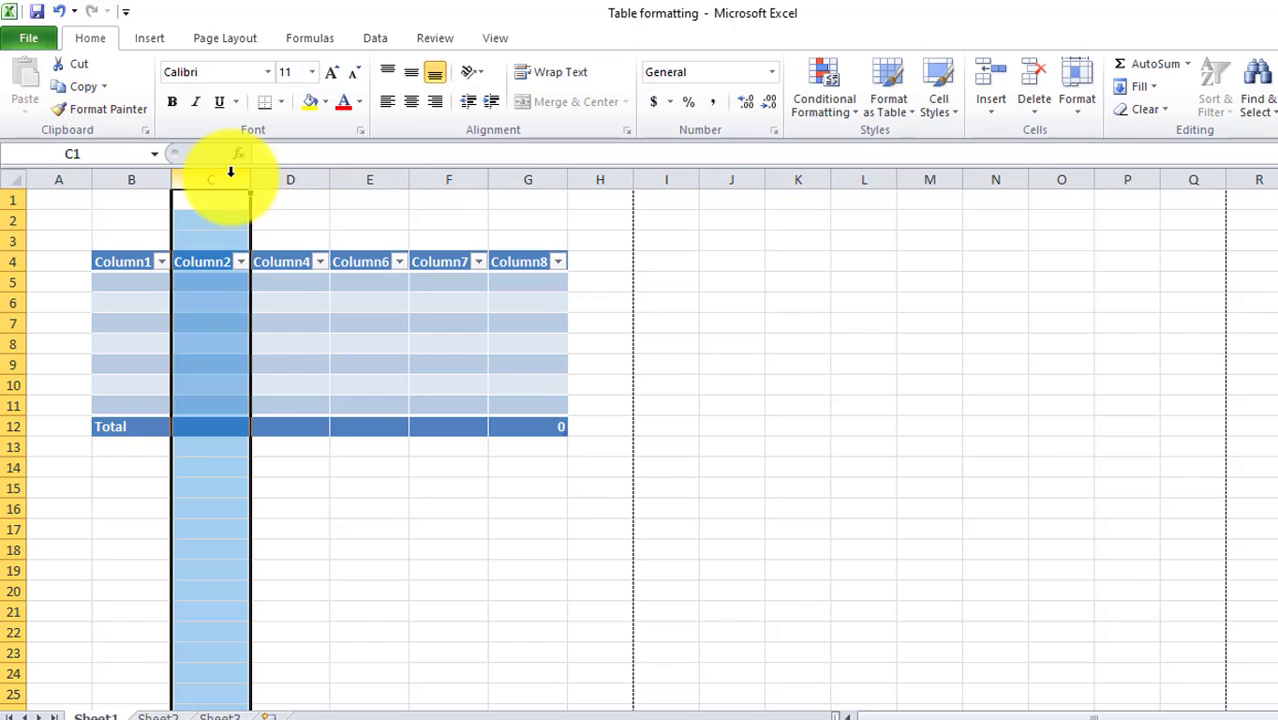
right_click(213, 282)
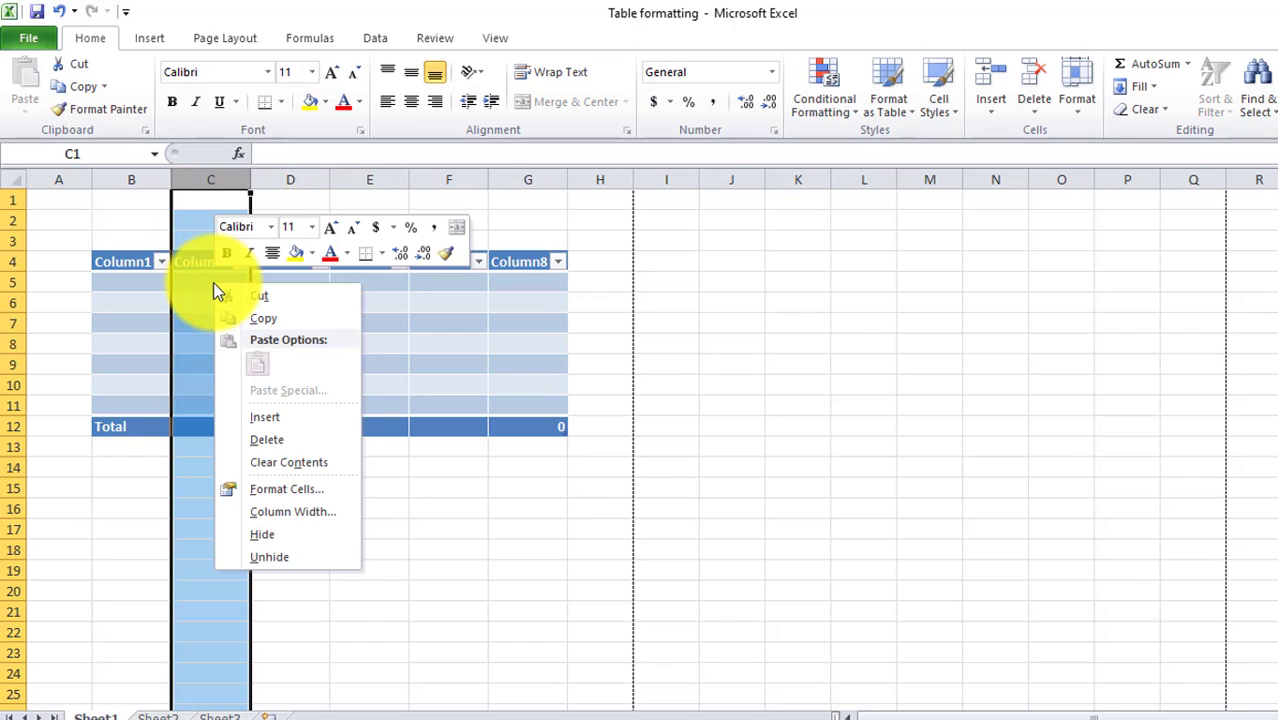
left_click(286, 420)
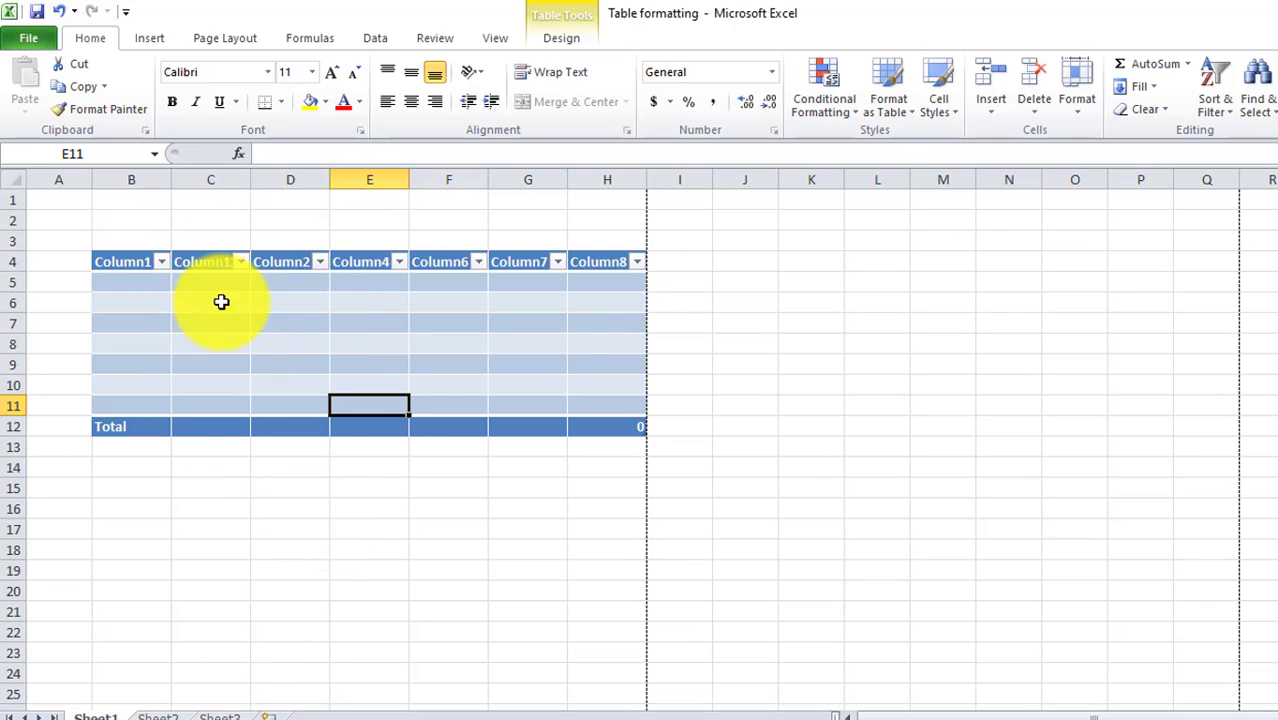
Insert a new row at worksheet row 7, inside the table body
left_click(5, 324)
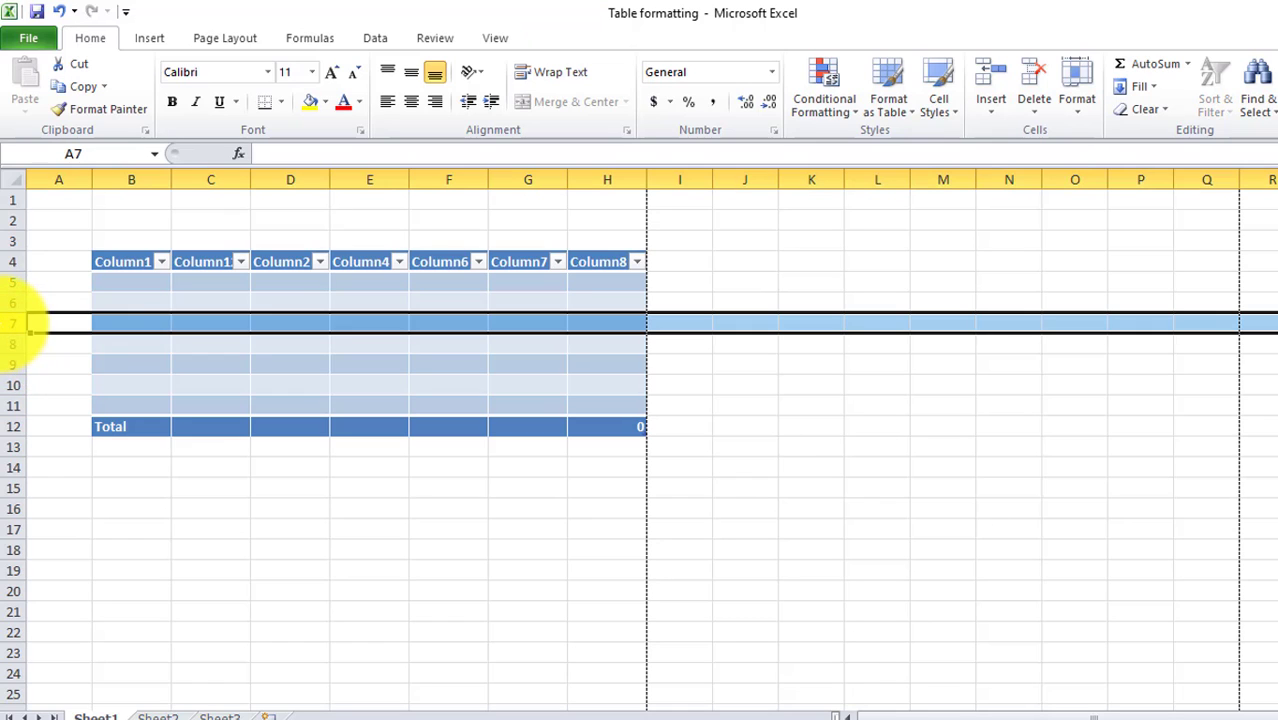
right_click(222, 325)
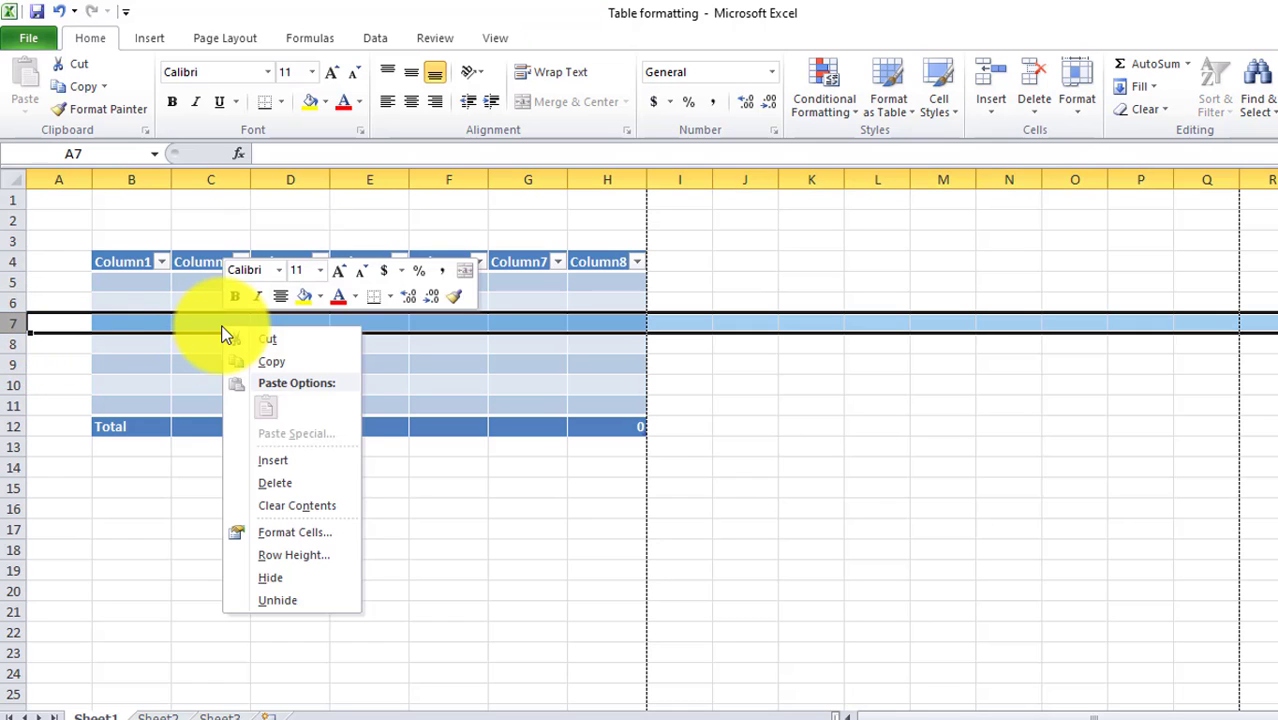
left_click(310, 461)
left_click(257, 363)
left_click_drag(149, 428, 137, 285)
left_click(345, 388)
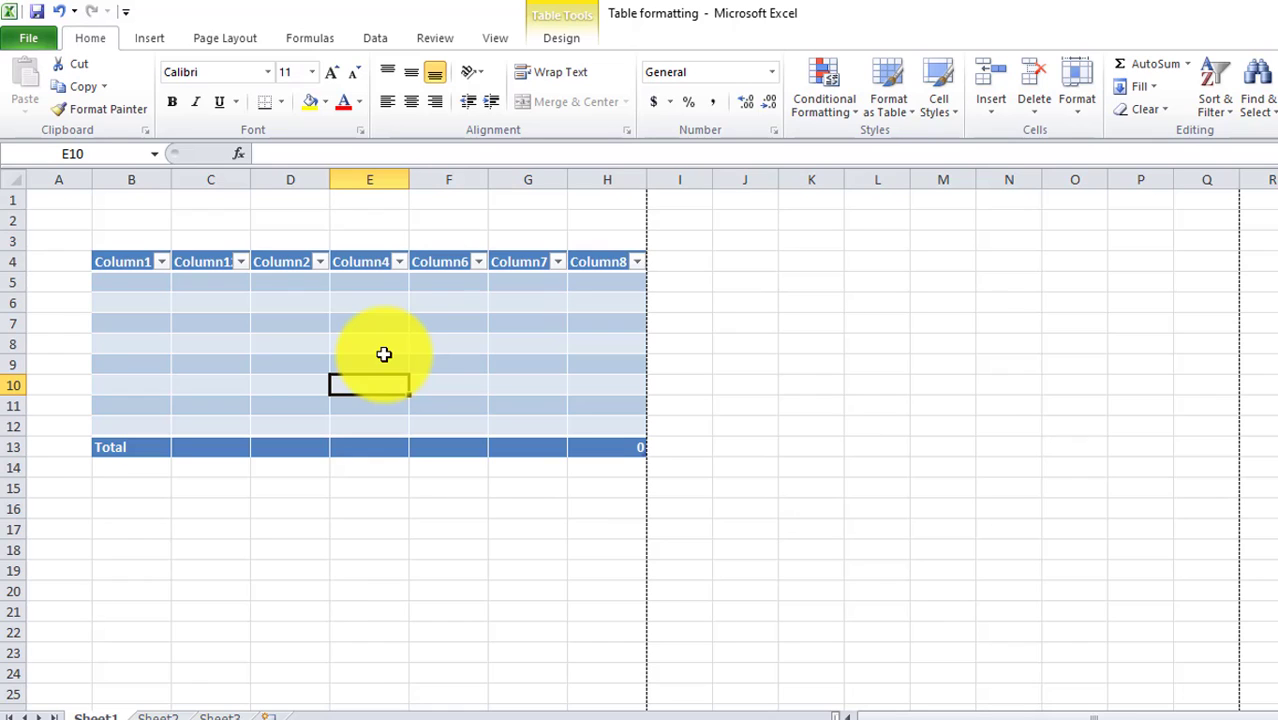
Delete the inserted worksheet column C, located between Column1 and Column2
left_click(226, 178)
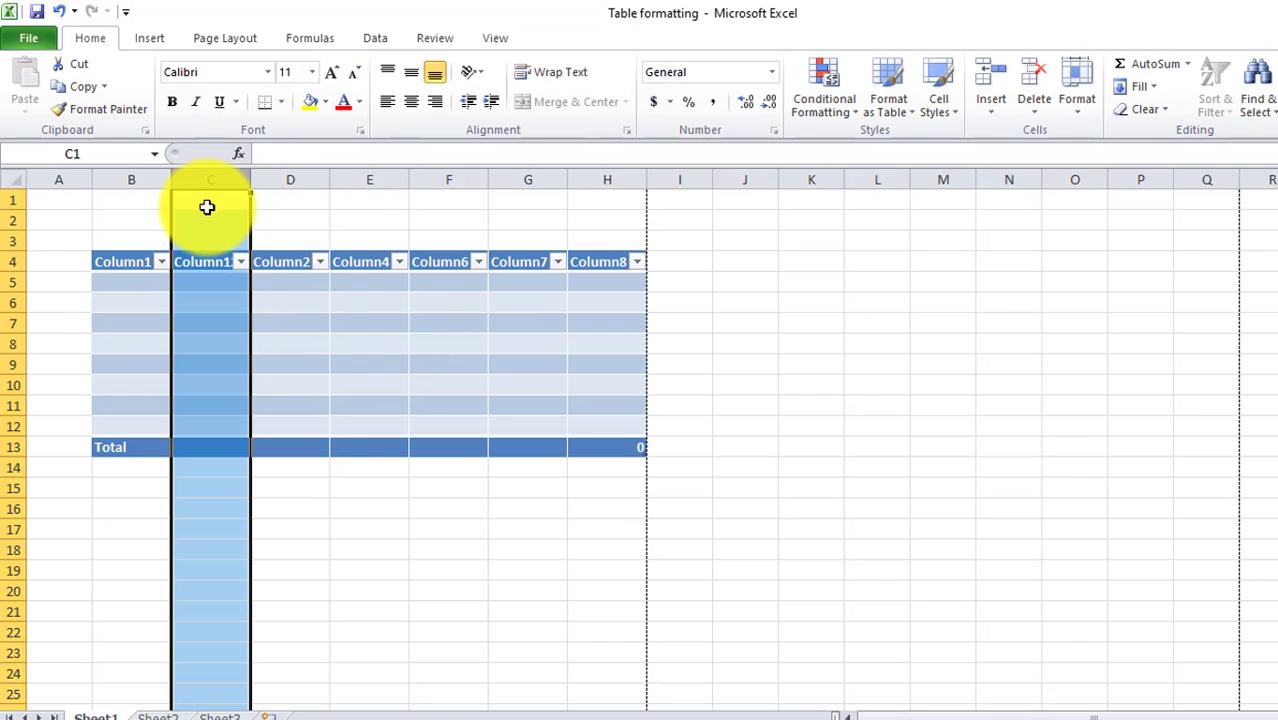
right_click(207, 207)
left_click(266, 366)
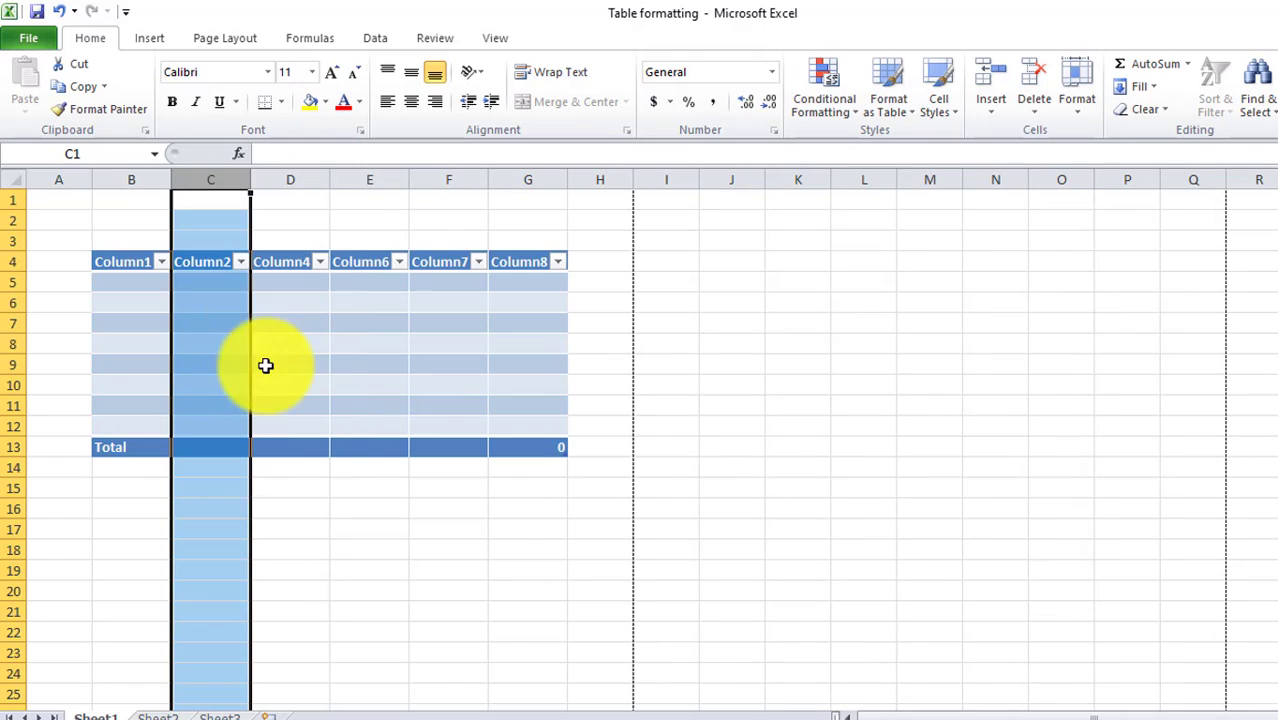
Rename the table's first header in B4 from Column1 to Sl
left_click(119, 267)
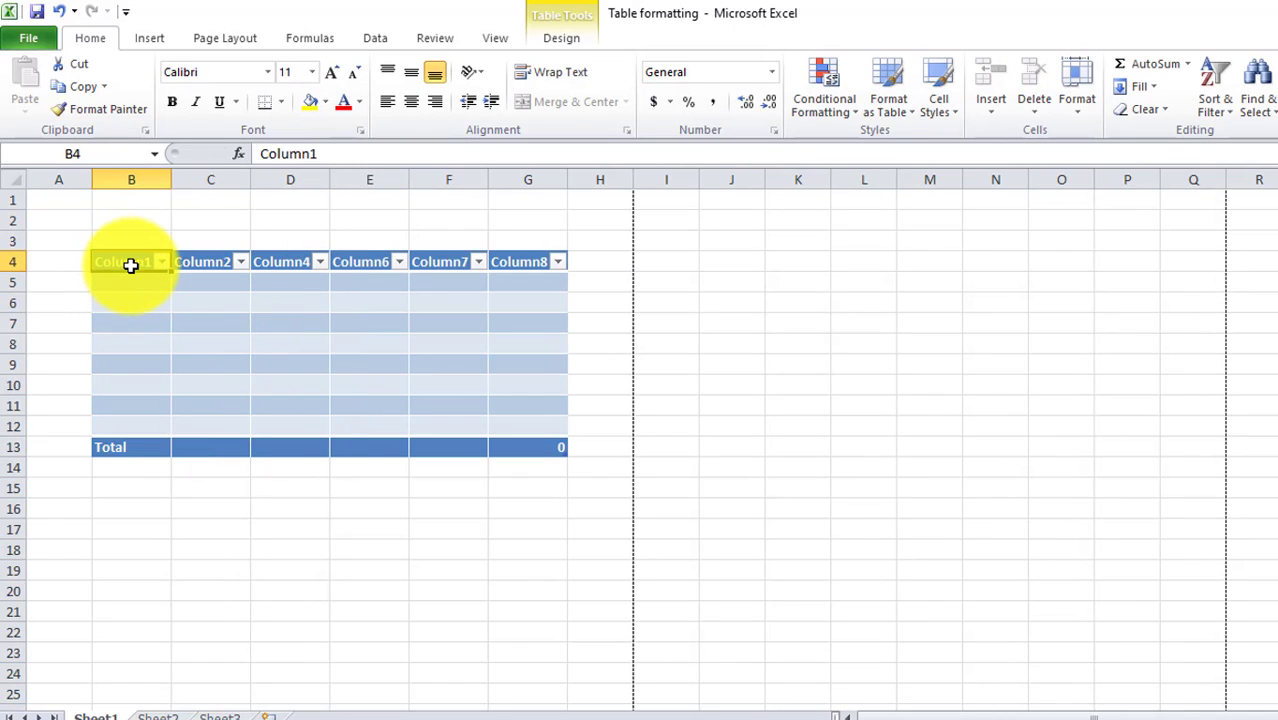
double_click(130, 265)
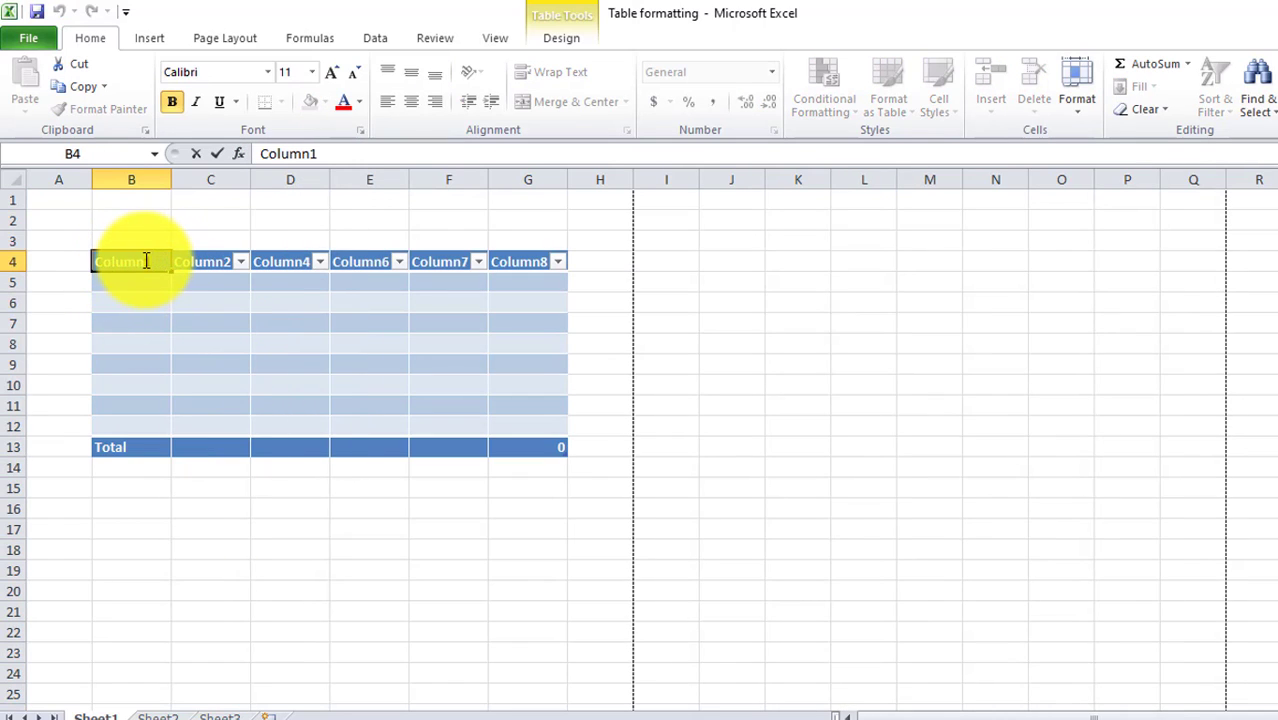
left_click(165, 320)
left_click(135, 262)
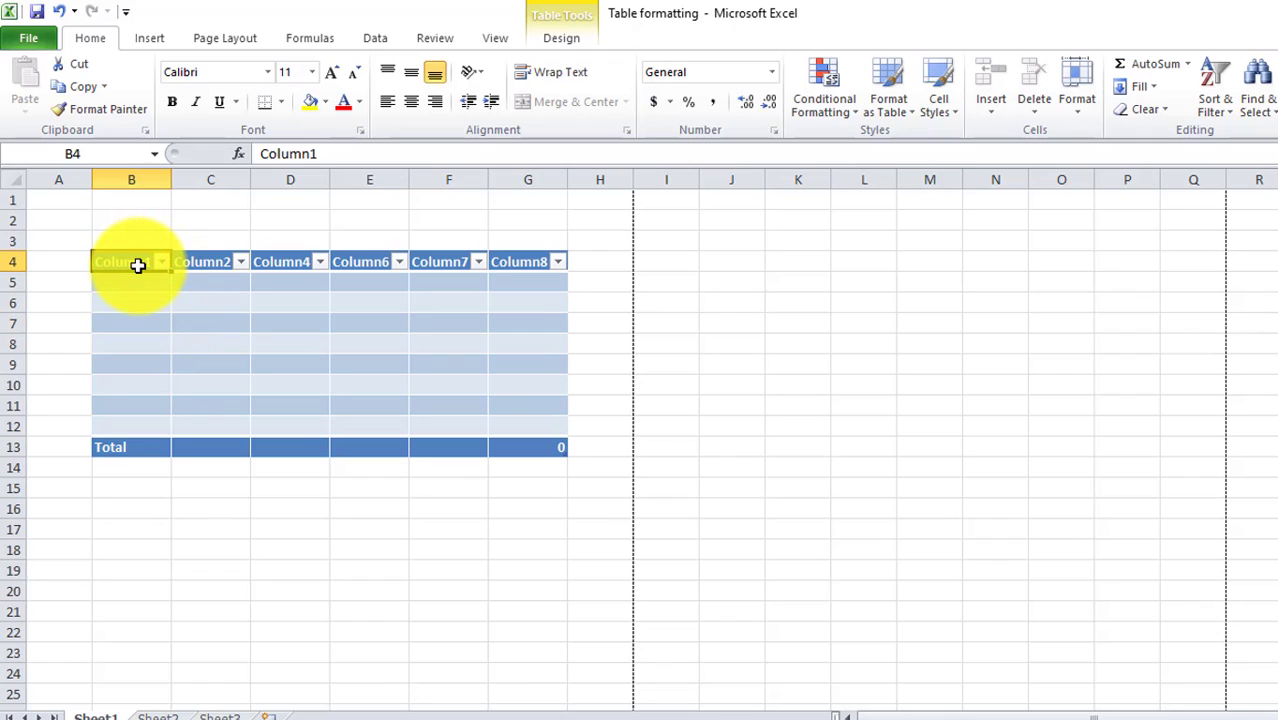
double_click(140, 265)
left_click_drag(145, 268, 71, 261)
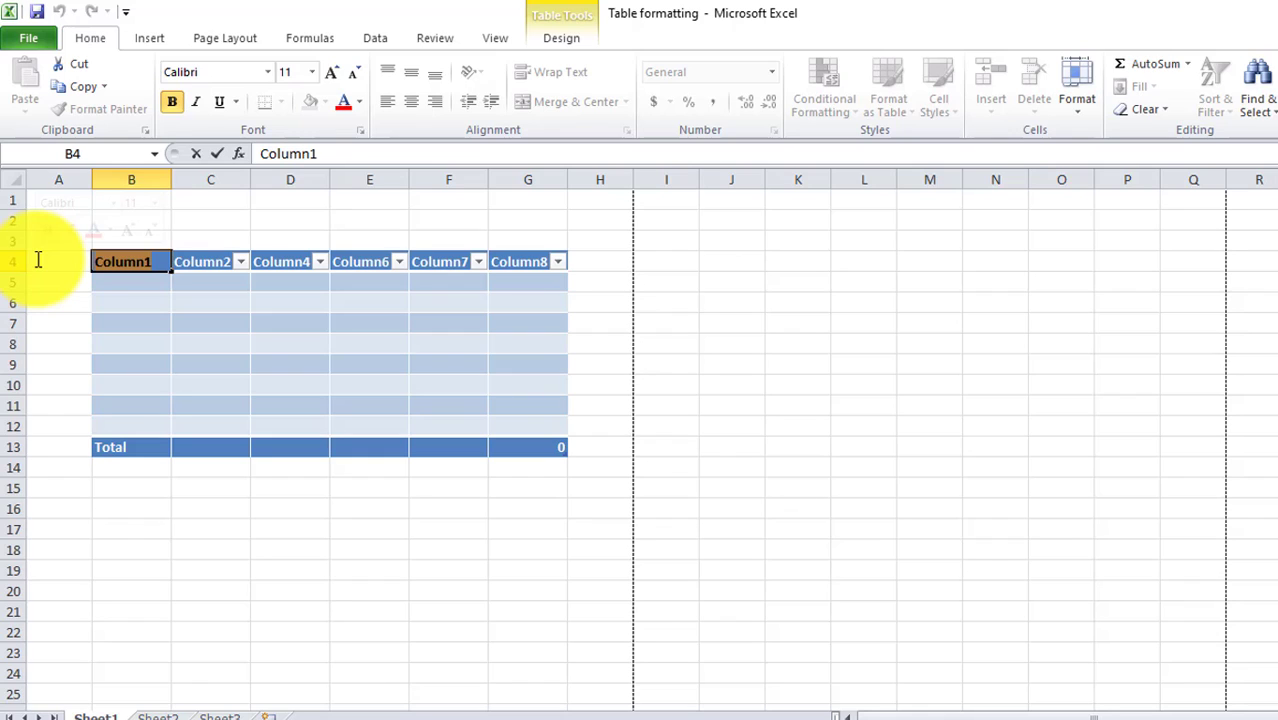
type("Sl")
key("Tab")
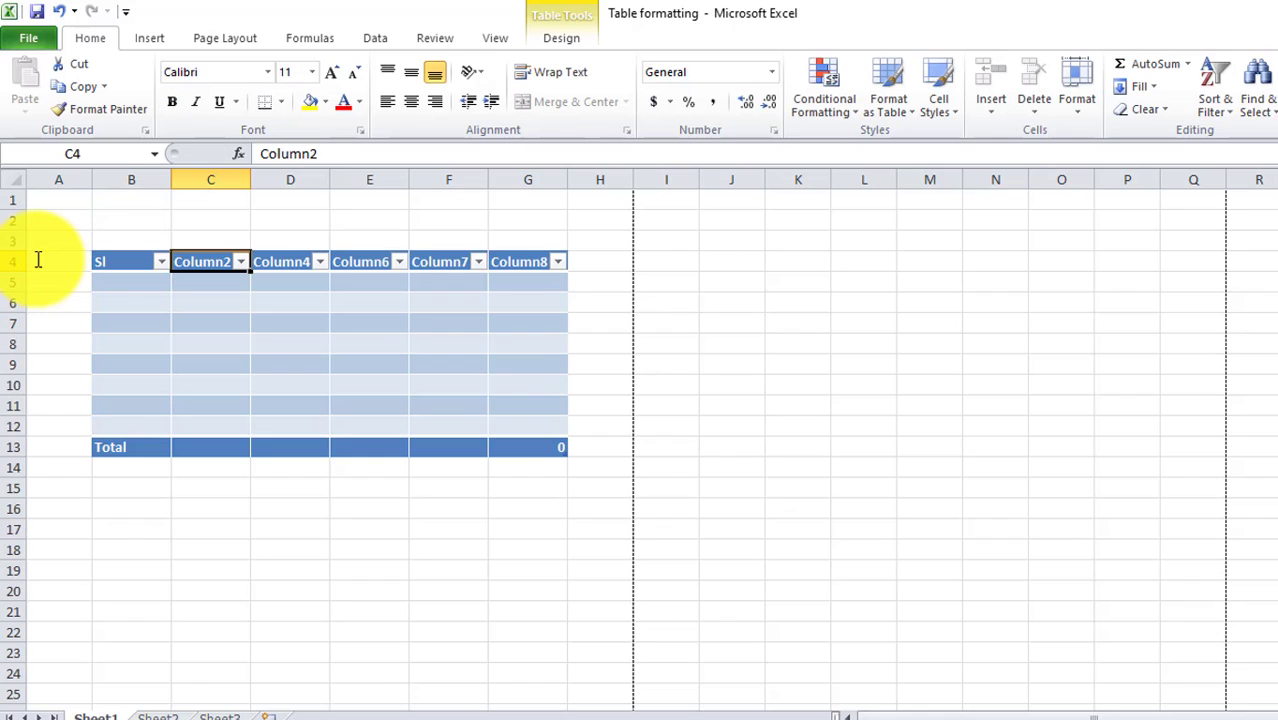
Rename the header in C4 to Product Name and widen column C to fit the text
double_click(199, 262)
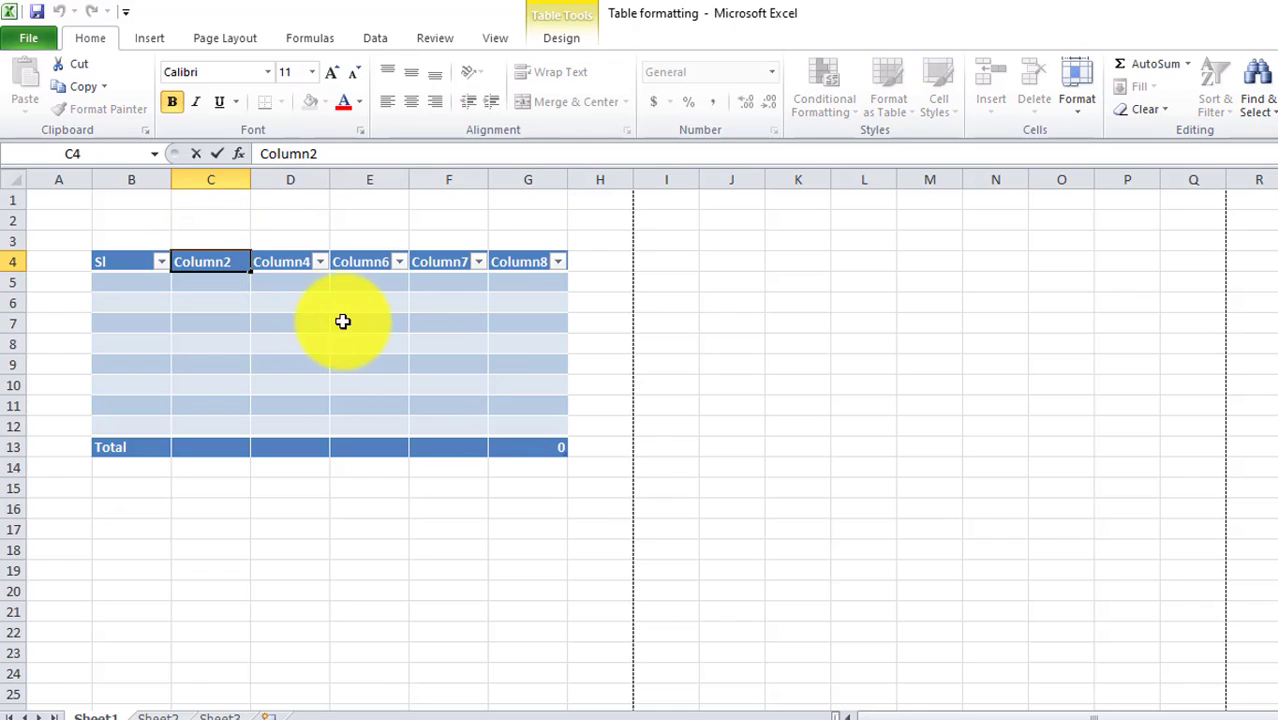
left_click_drag(234, 264, 17, 258)
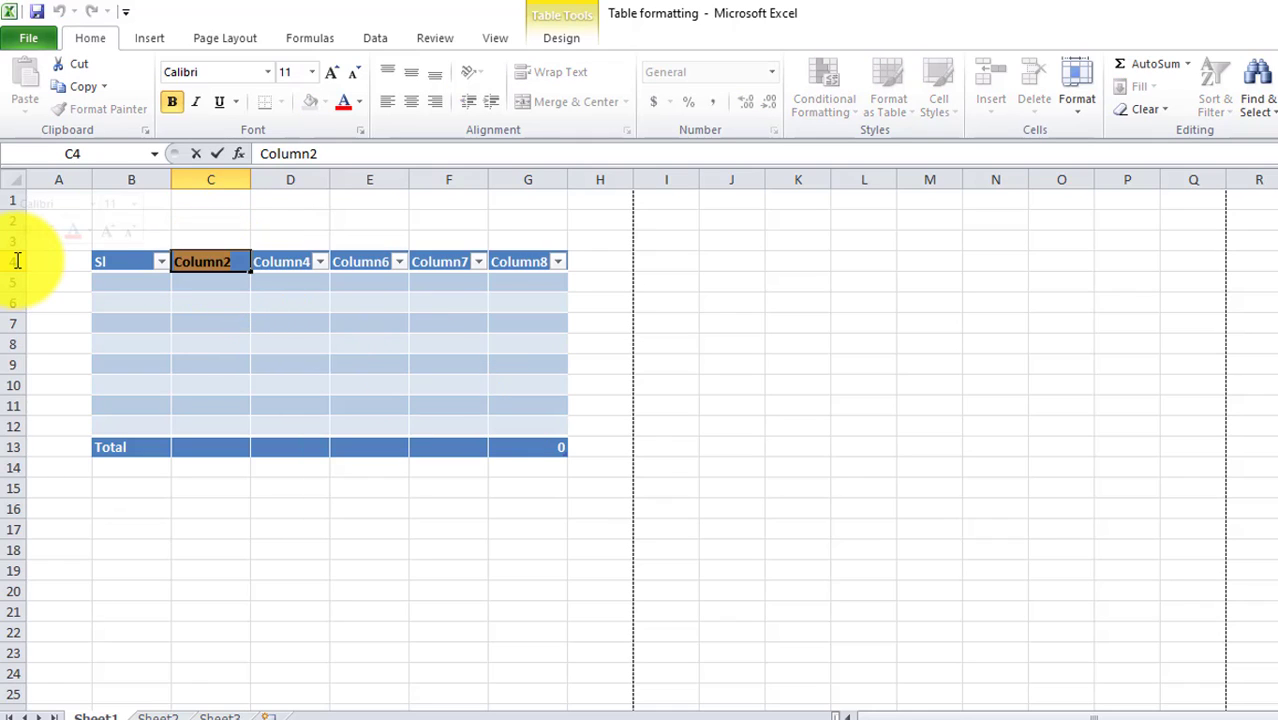
type("Name")
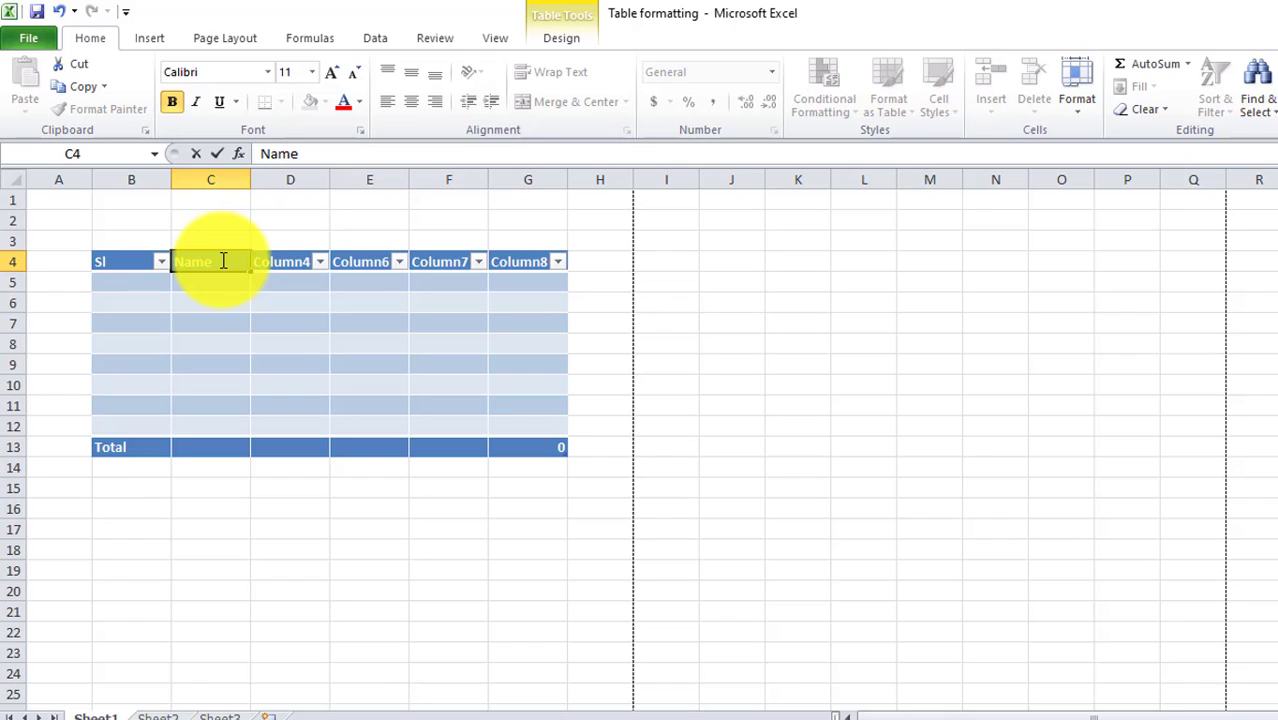
type("Product")
left_click(365, 343)
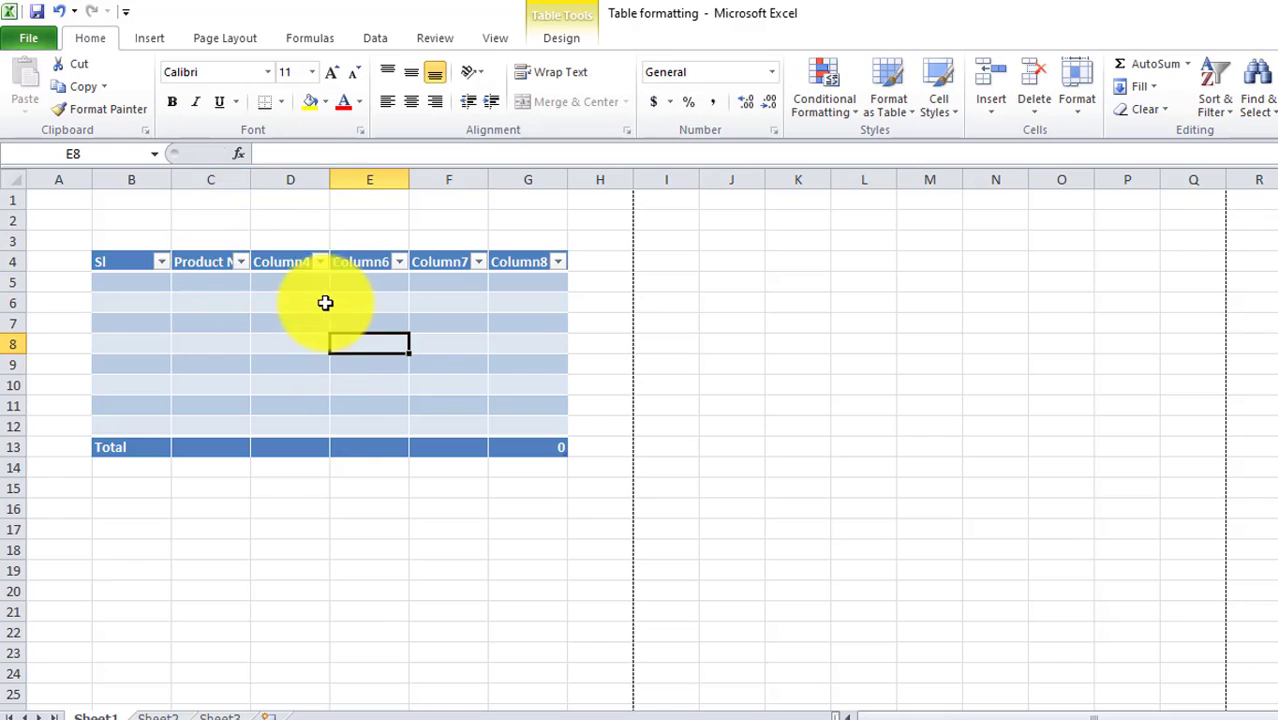
left_click_drag(251, 179, 319, 180)
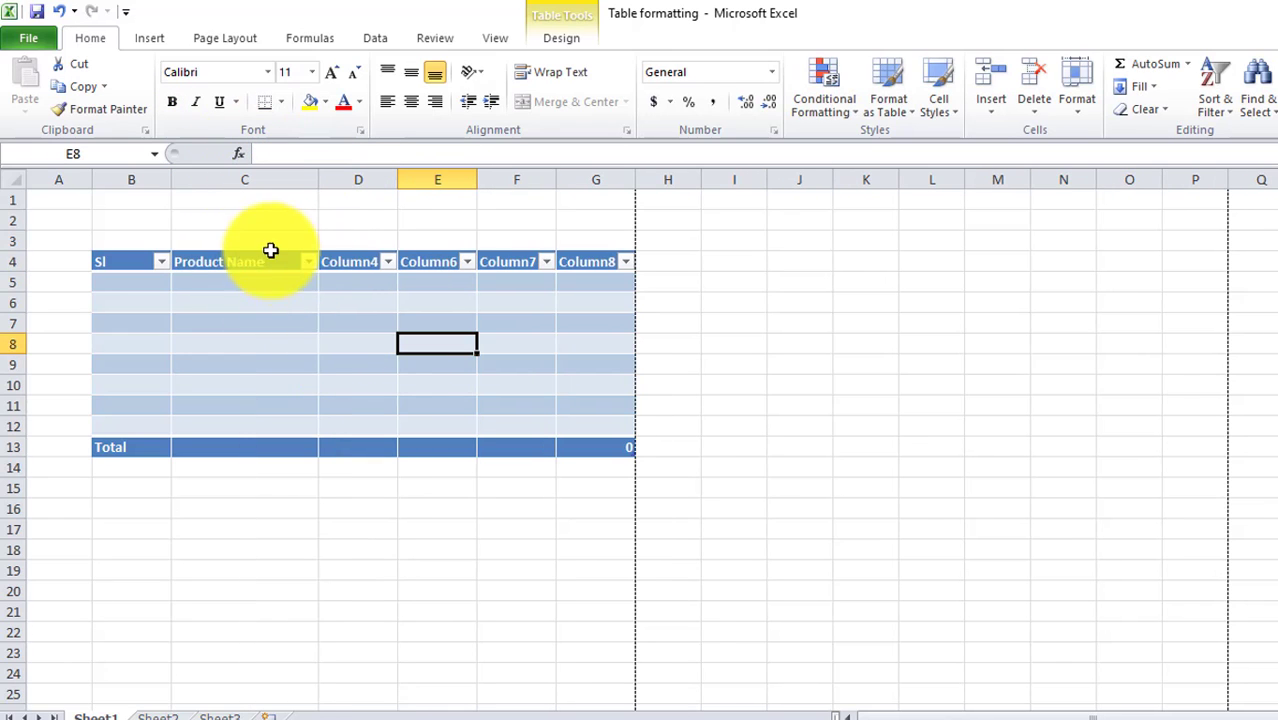
Rename the headers in D4 and E4 to price and quantity
double_click(362, 262)
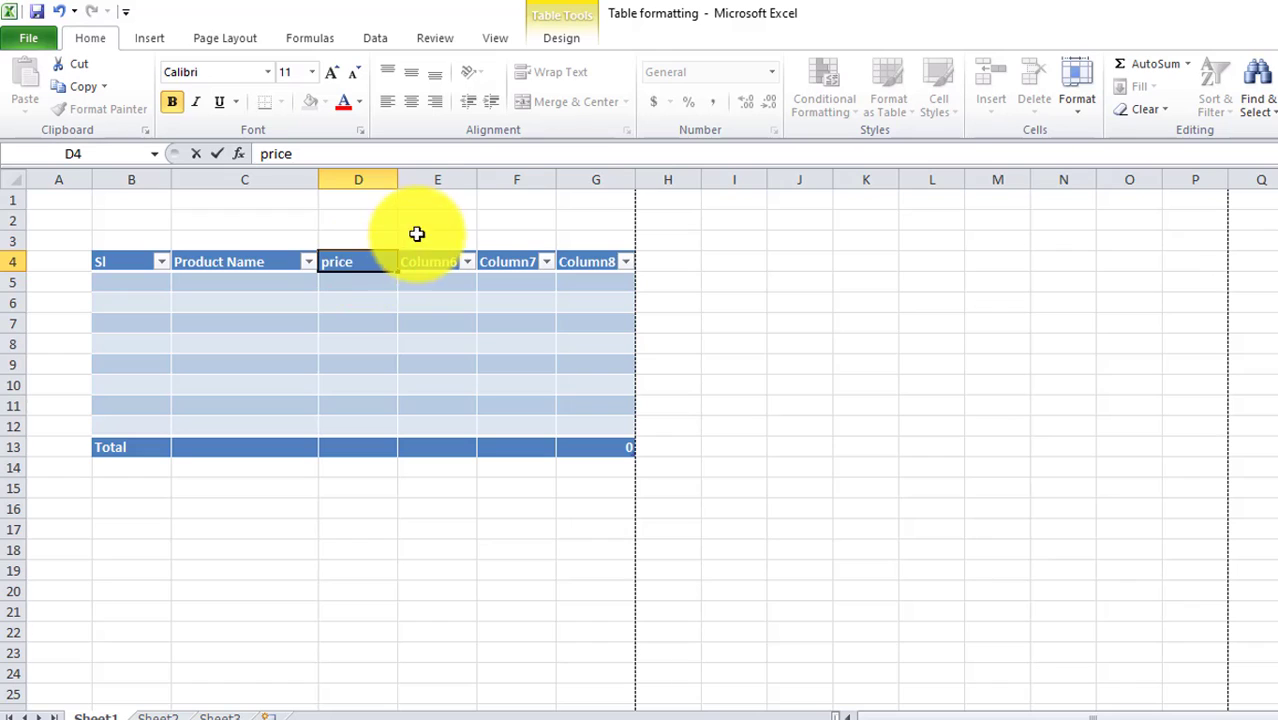
left_click(437, 261)
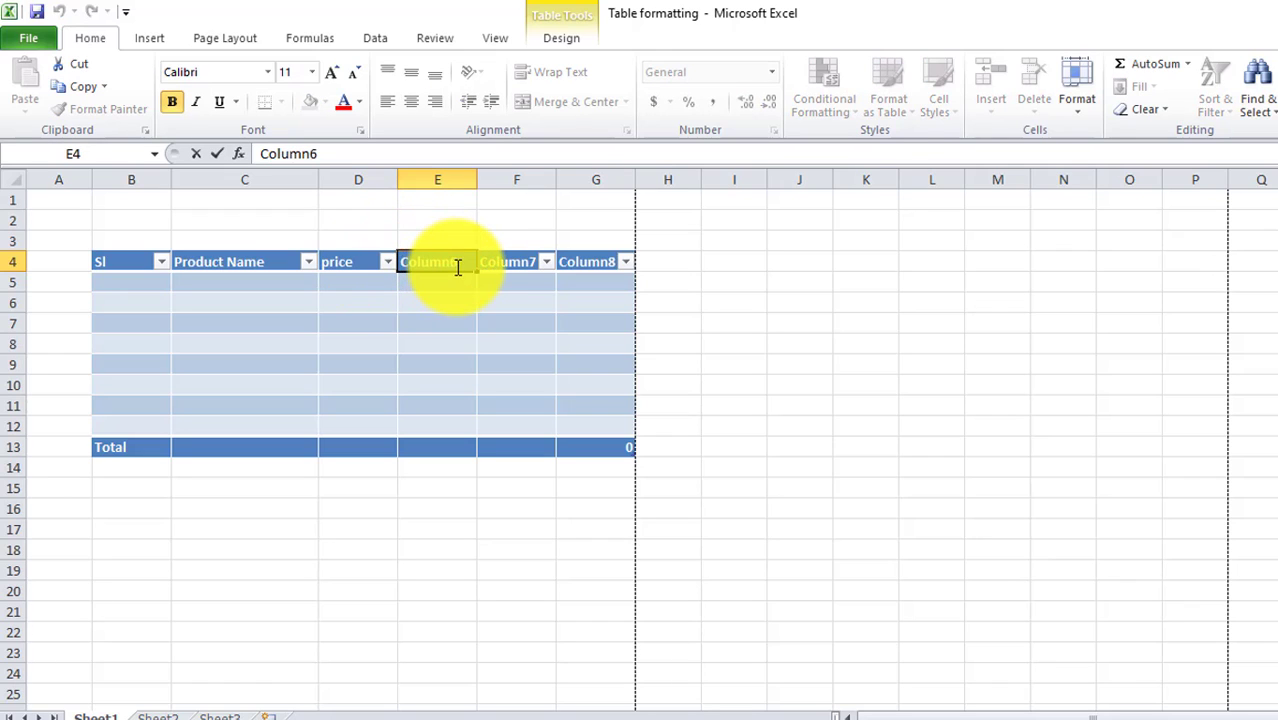
type("quantit")
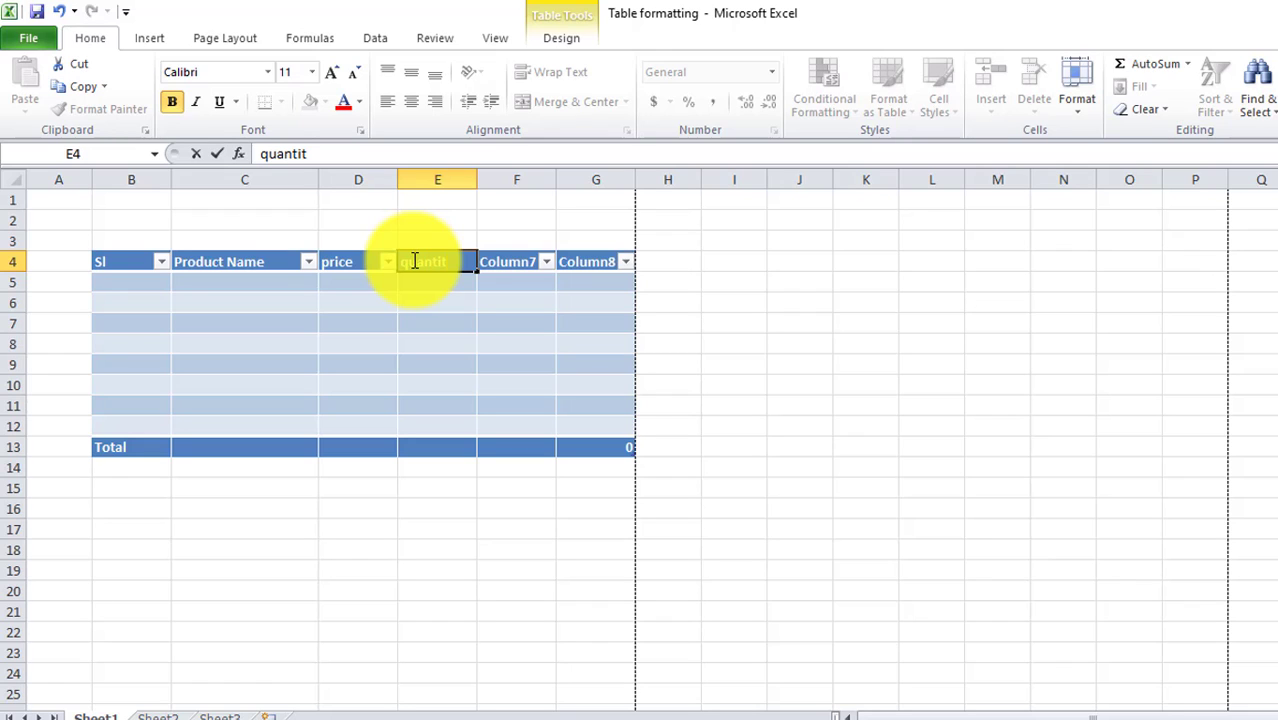
type("y")
left_click(455, 302)
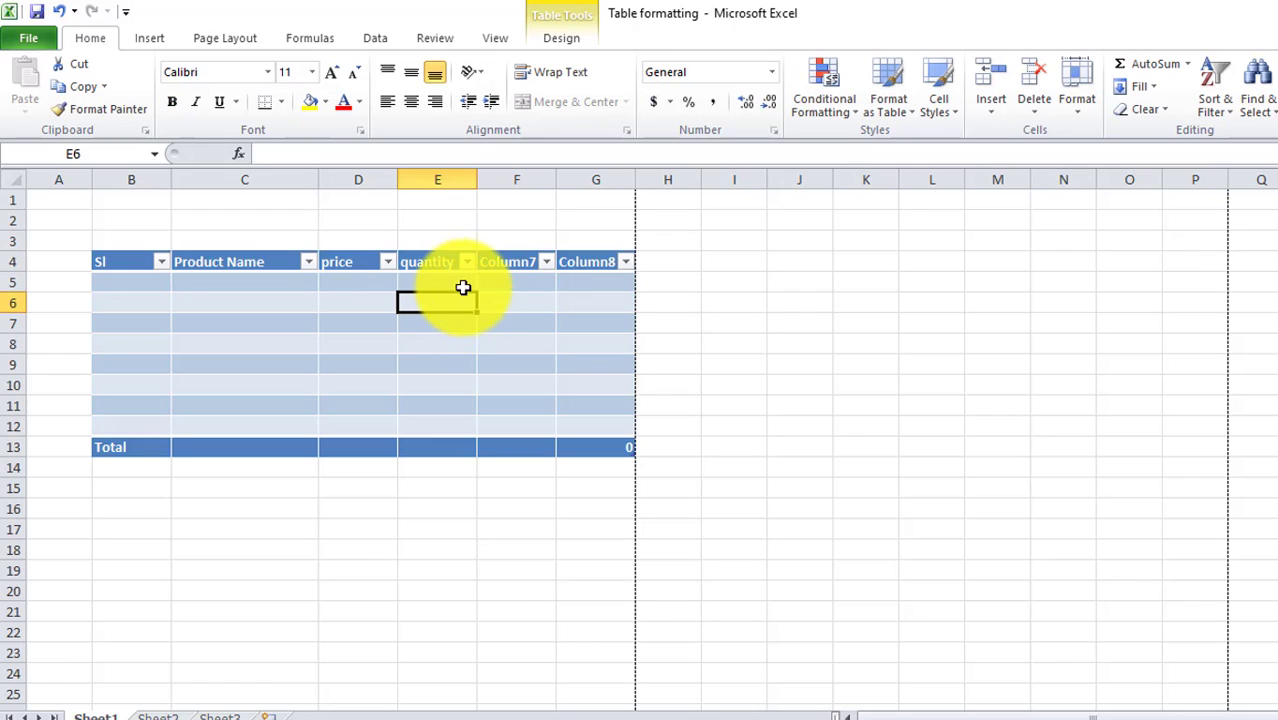
Delete worksheet column F, which holds the table's Column7
left_click(515, 179)
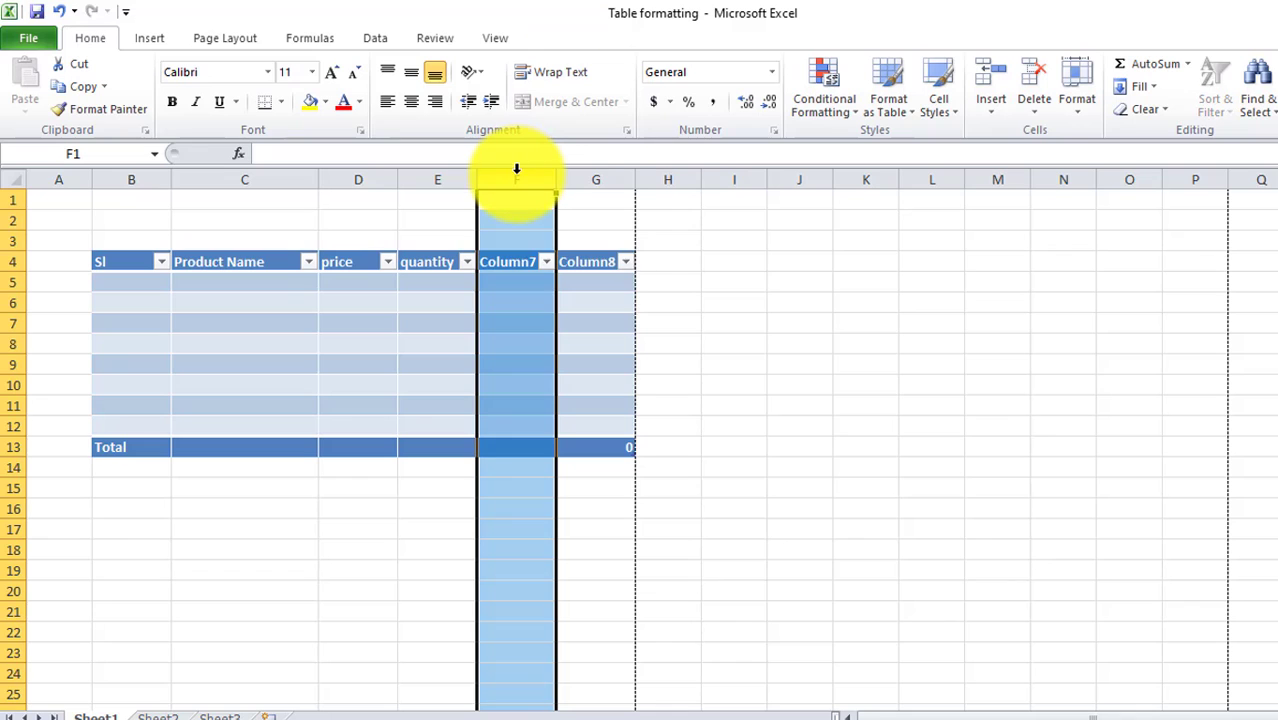
right_click(516, 179)
left_click(587, 331)
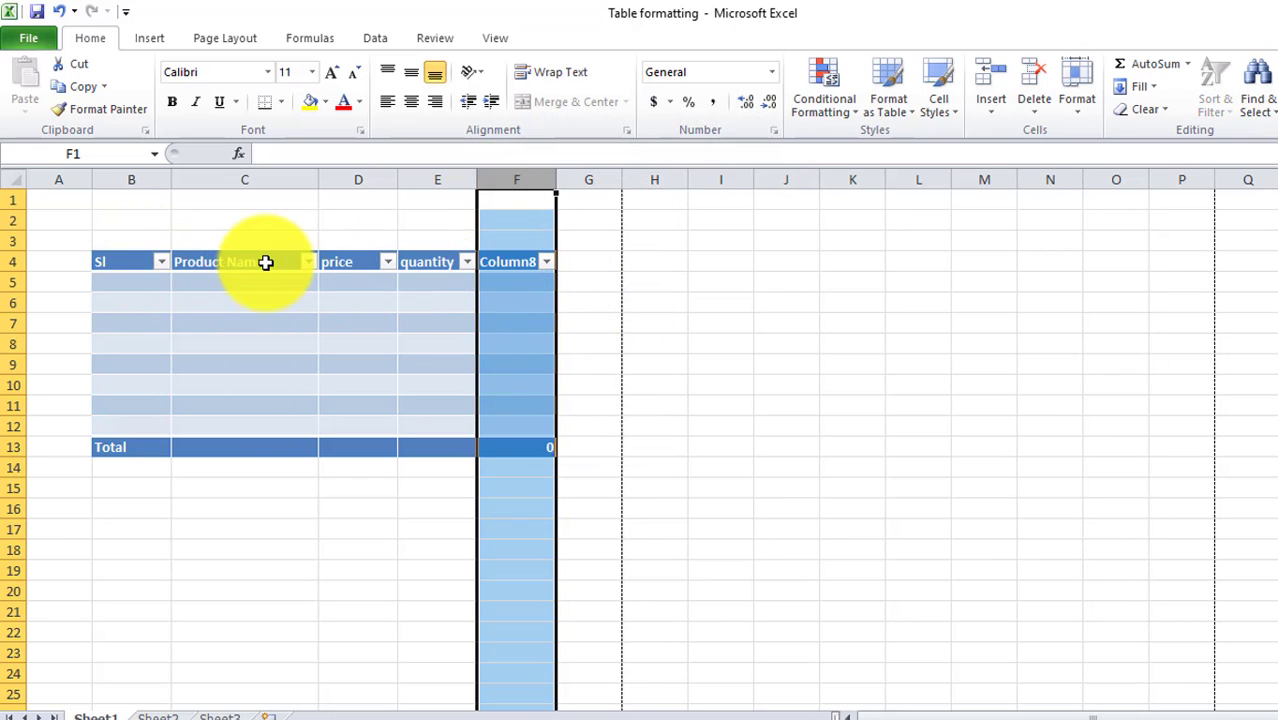
Rename the table's last header, Column8 in F4, to total
left_click(275, 263)
left_click(360, 266)
left_click(419, 262)
left_click(505, 262)
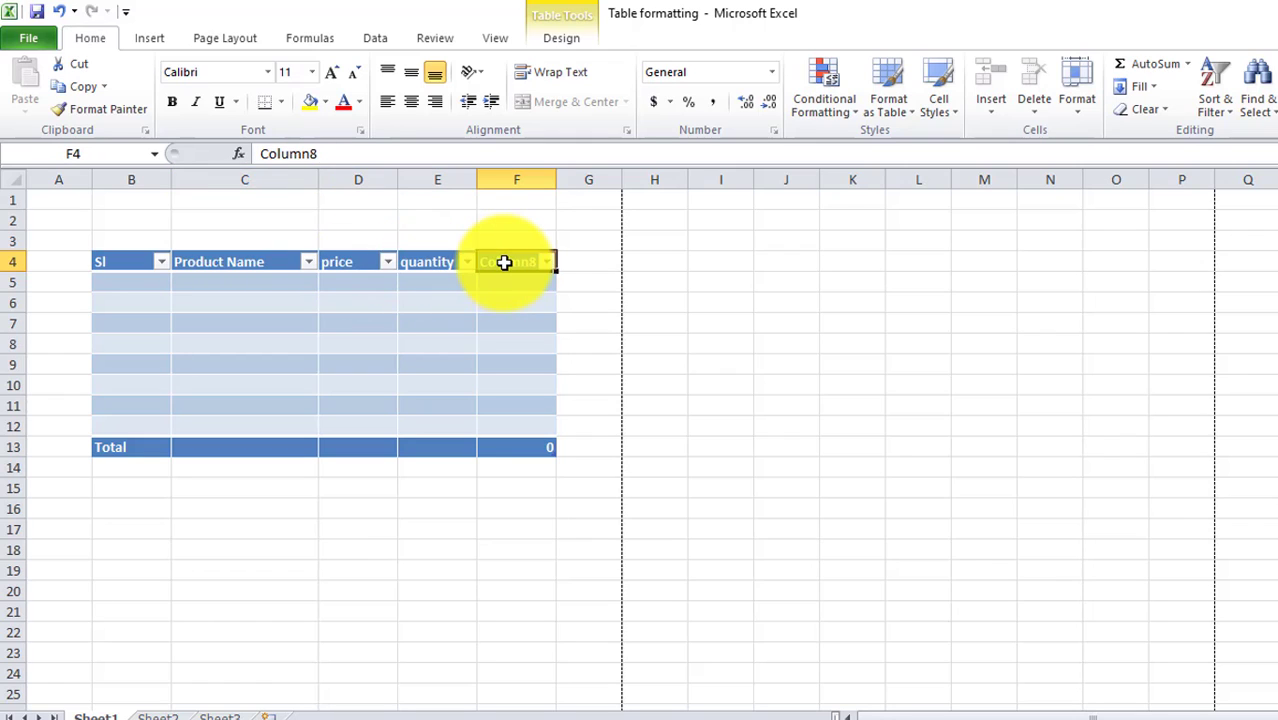
double_click(537, 263)
left_click_drag(537, 263, 490, 263)
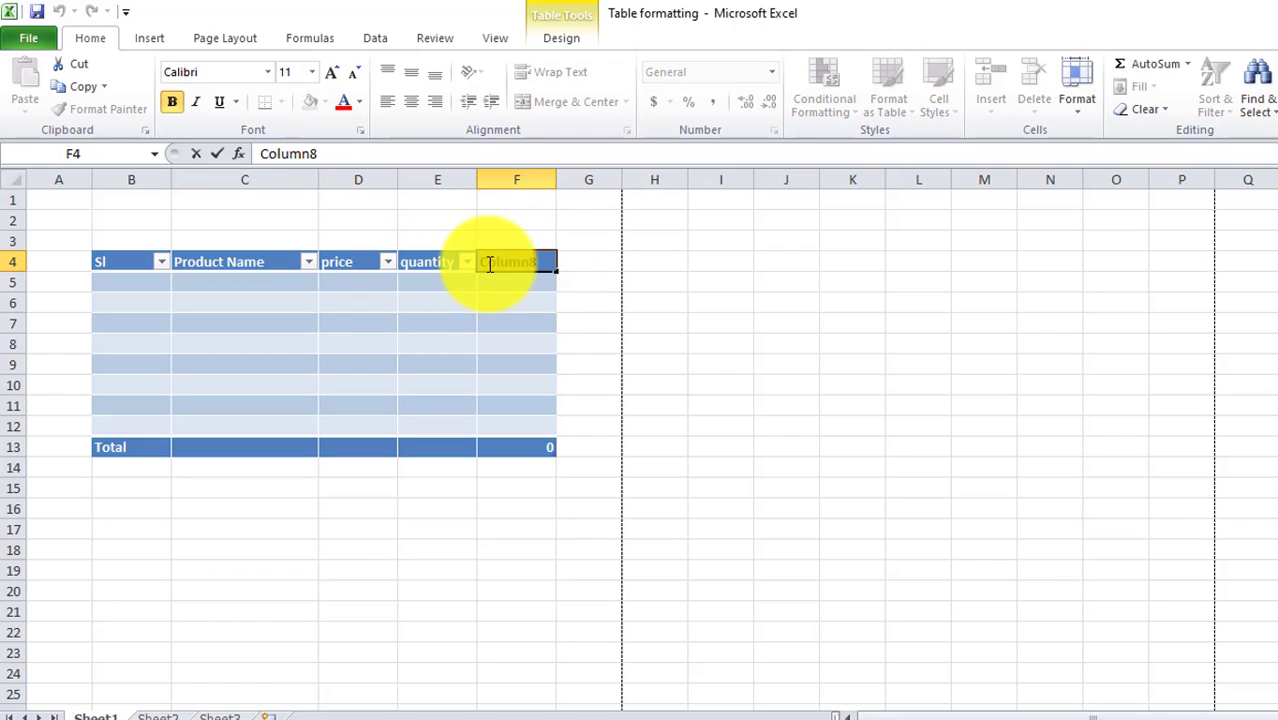
type("total")
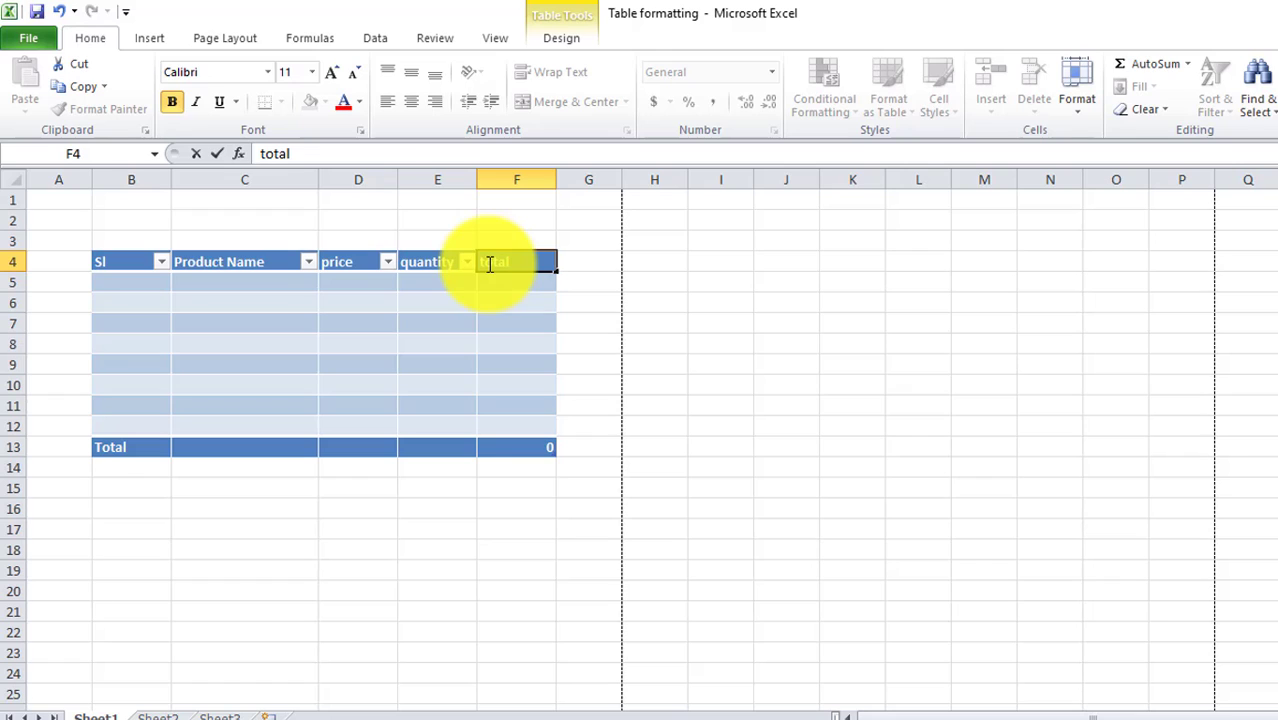
left_click_drag(545, 308, 540, 323)
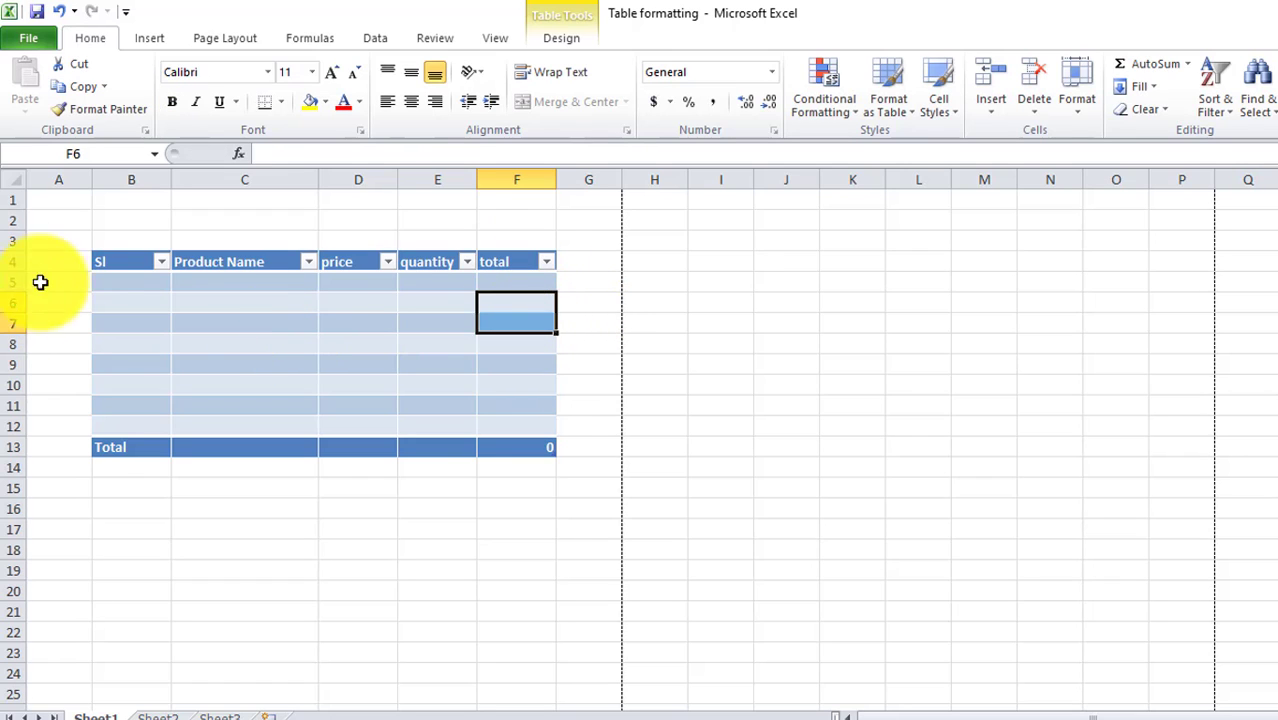
Enter the serial numbers 1, 2, 7, 4 and 3 in cells B5 to B9 of the Sl column
left_click(131, 281)
type("1")
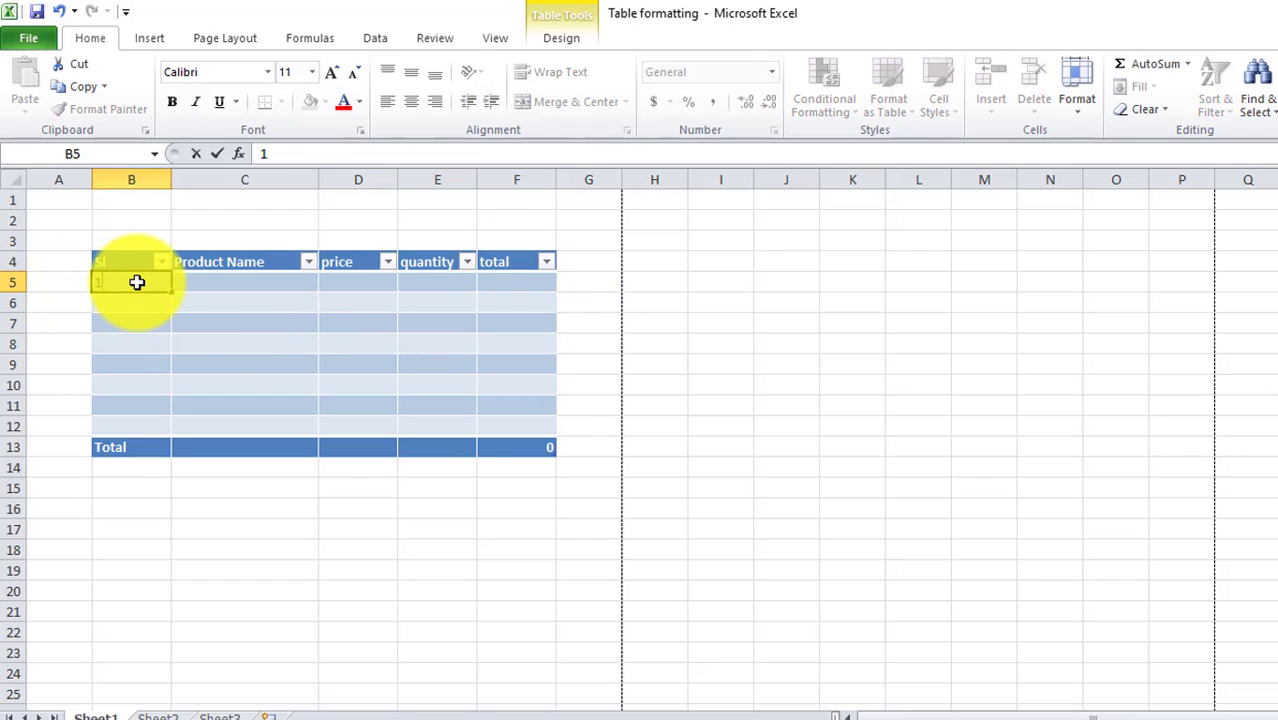
key("Return")
type("2")
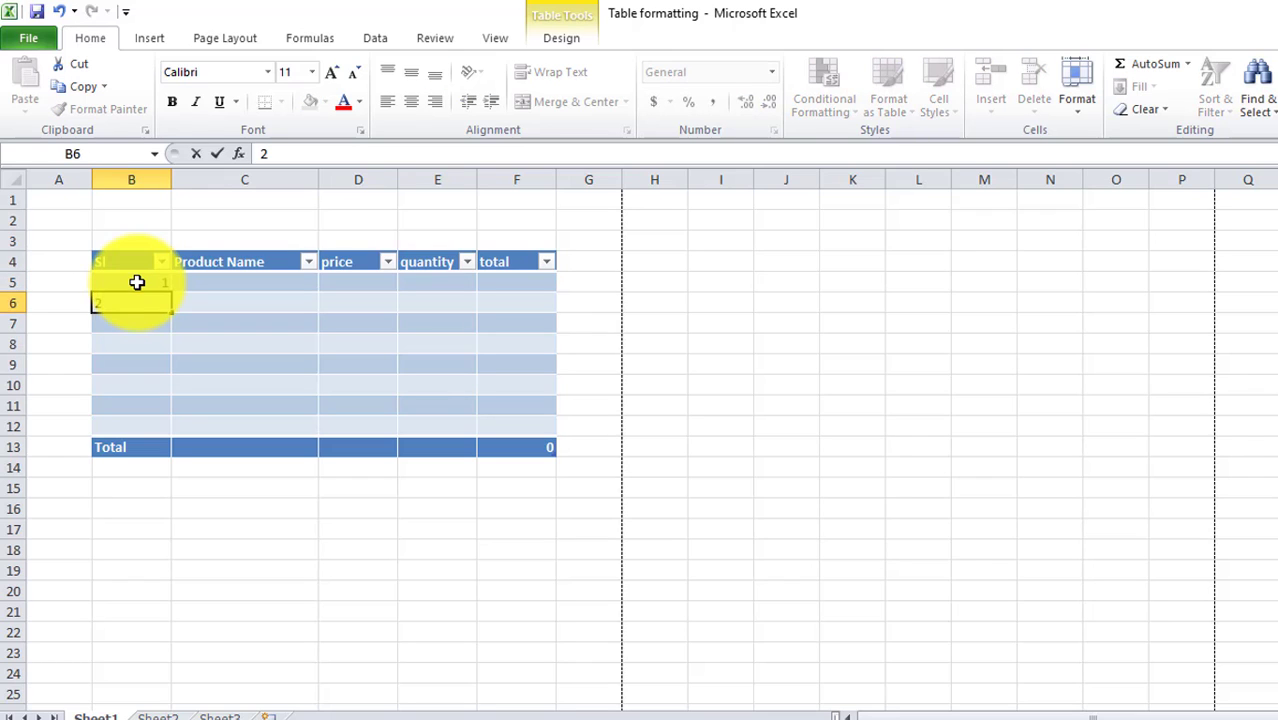
key("Return")
type("7")
key("Return")
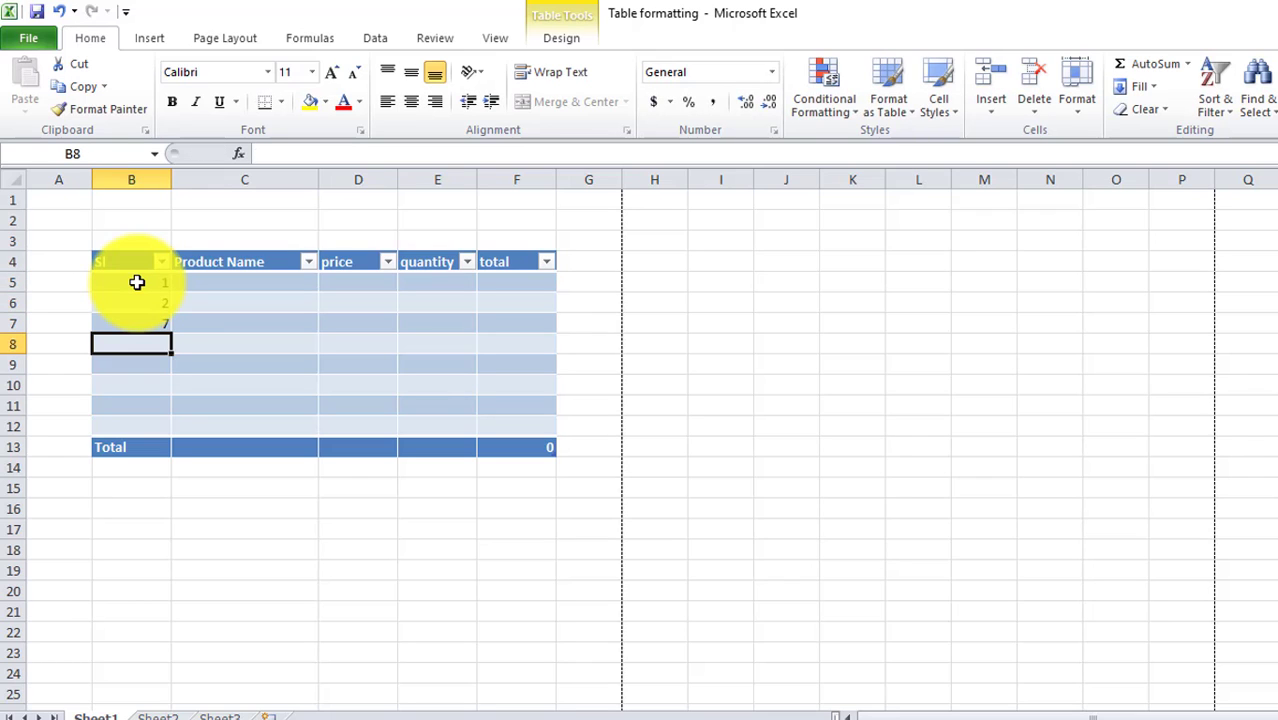
type("4")
key("Return")
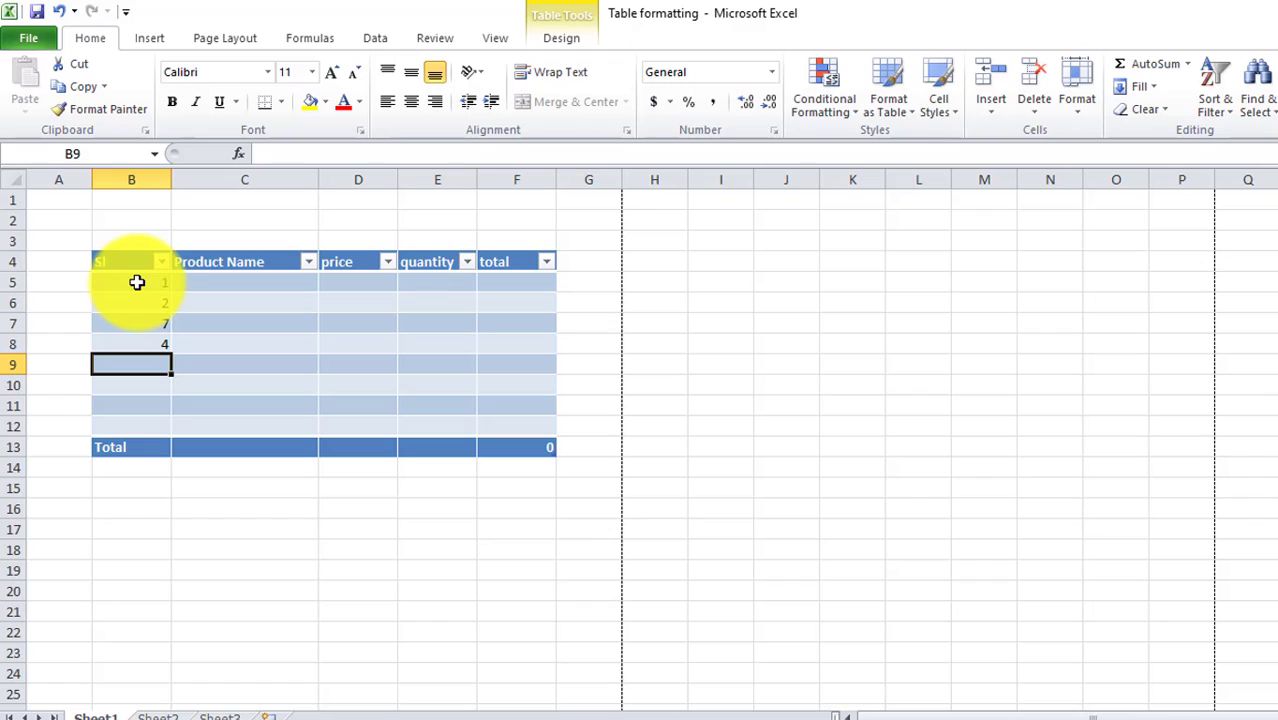
type("2")
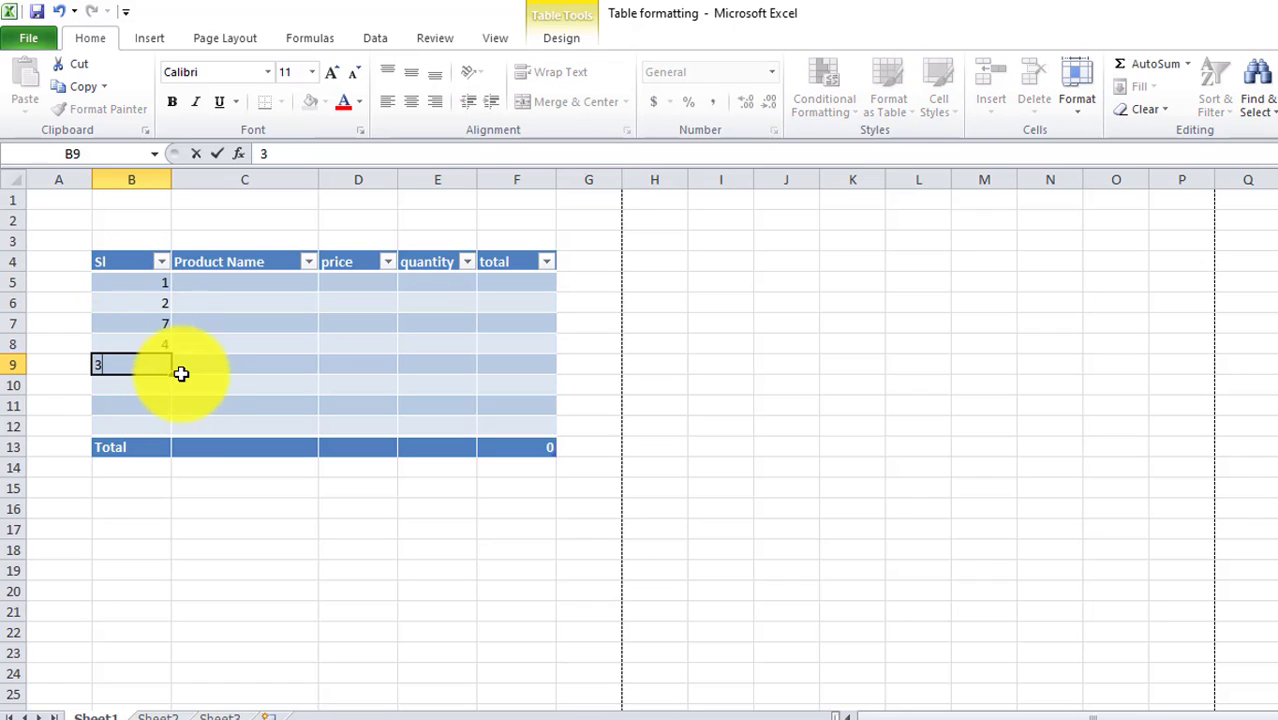
left_click(180, 370)
Sort the table by the Sl column from largest to smallest
left_click_drag(154, 282, 153, 363)
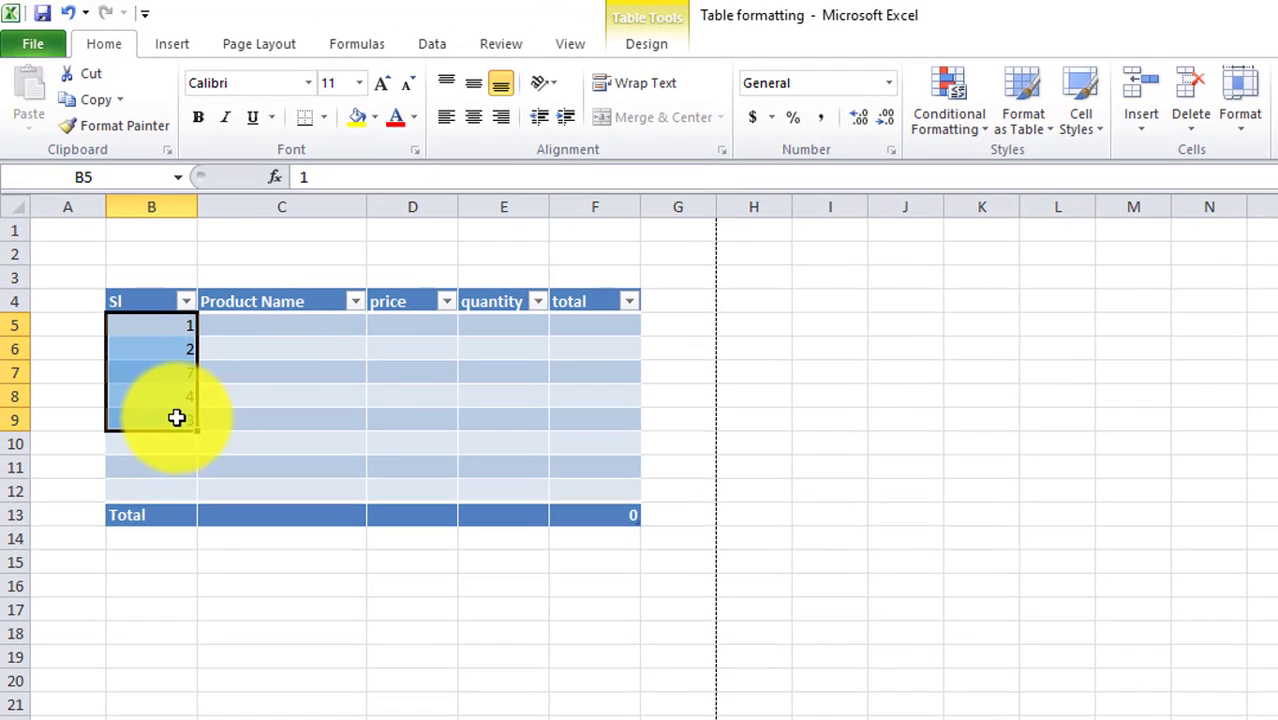
left_click(165, 376)
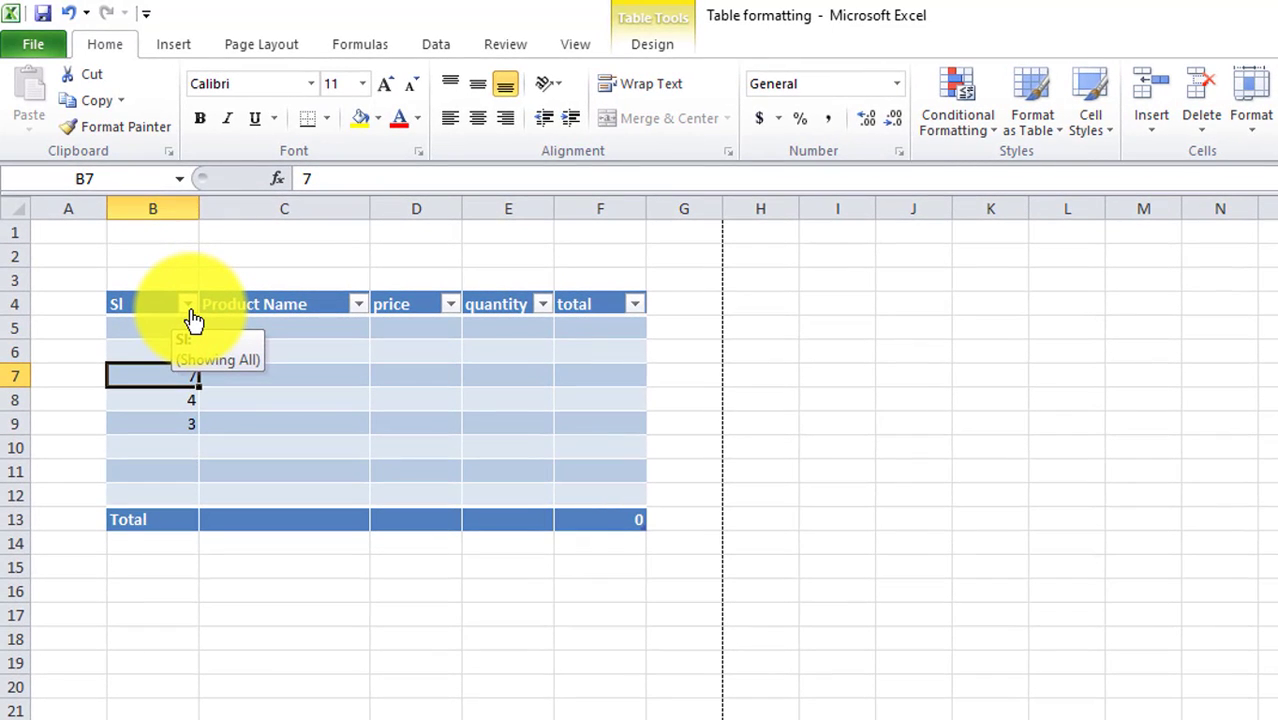
left_click(188, 306)
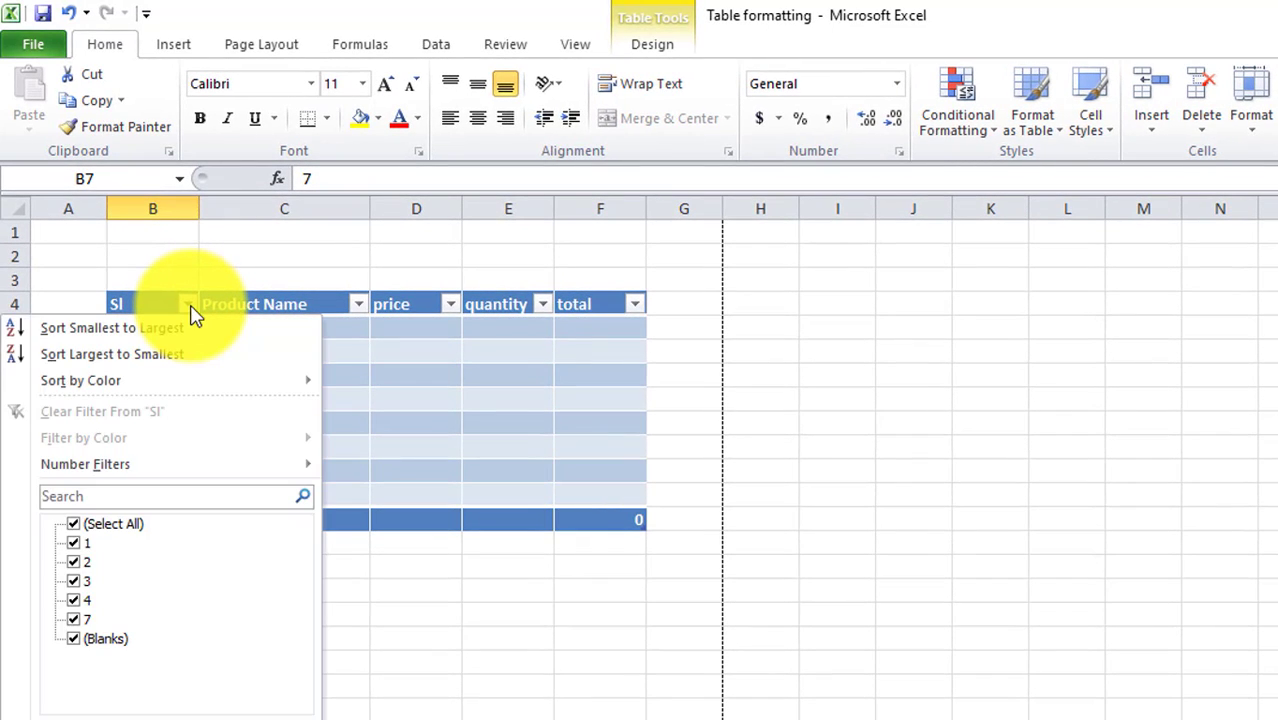
left_click(142, 356)
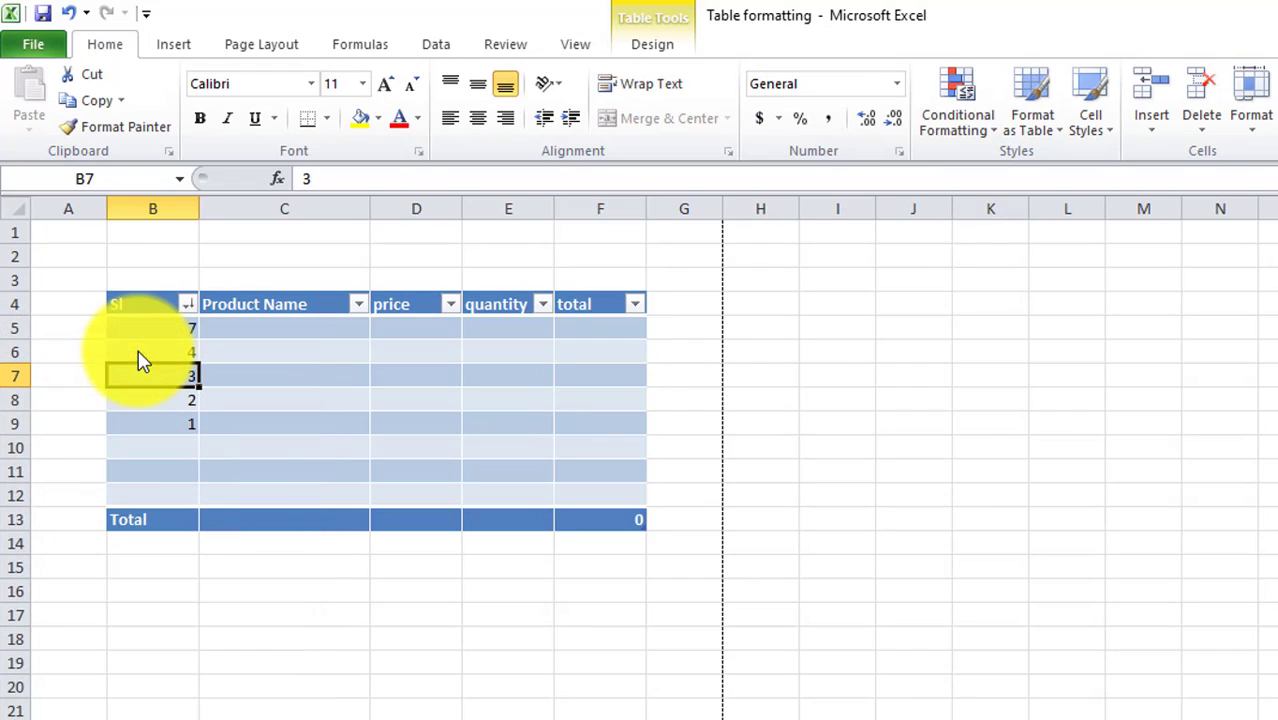
Sort the table by the Sl column from smallest to largest
left_click(169, 425)
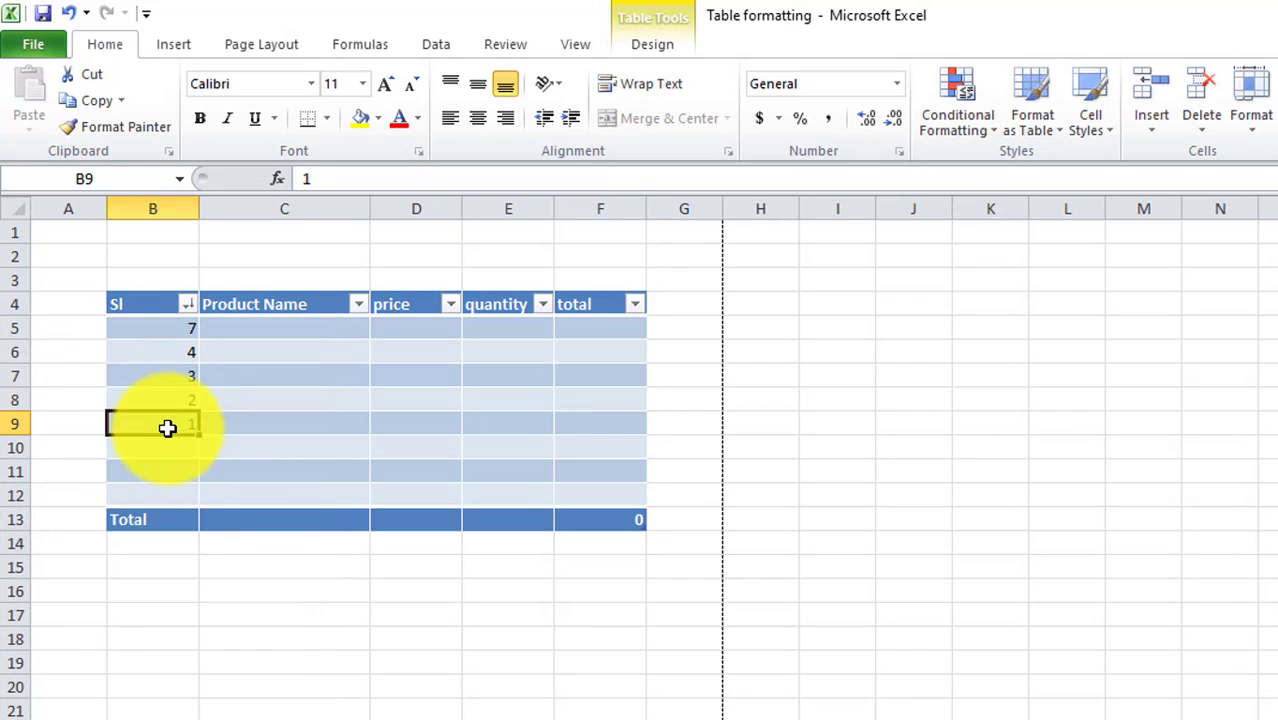
left_click_drag(164, 409, 163, 334)
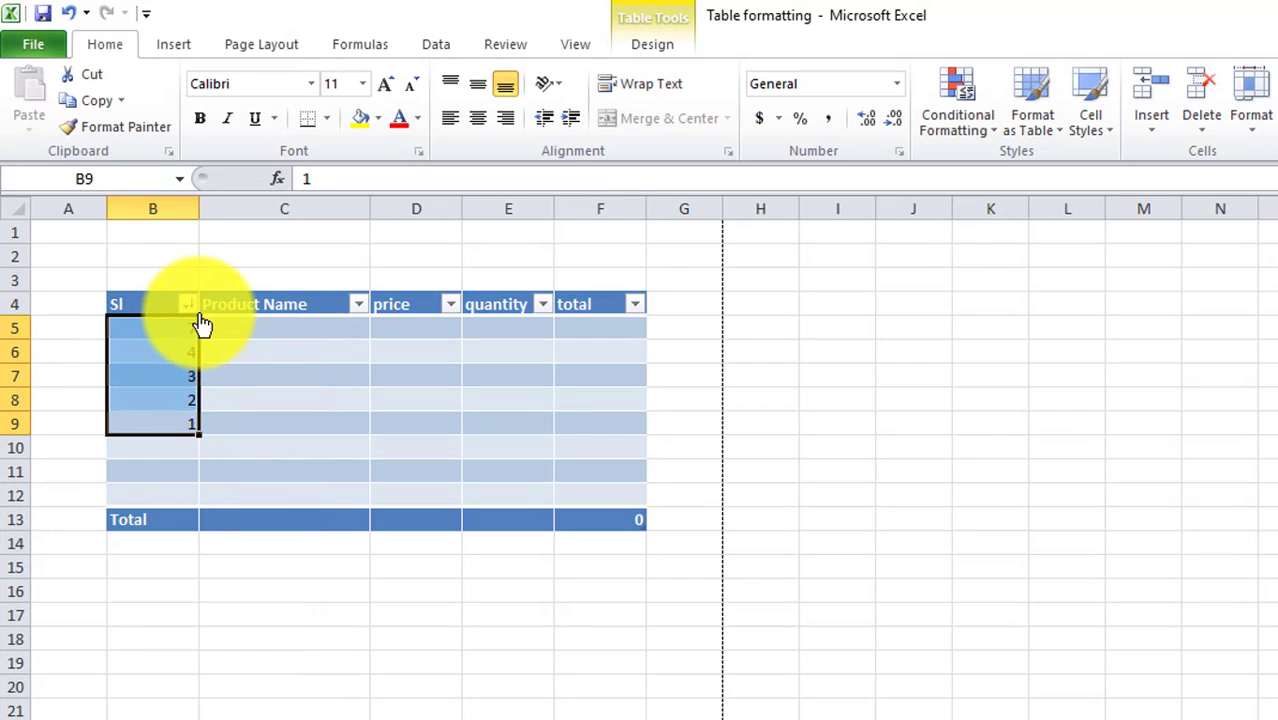
left_click(188, 306)
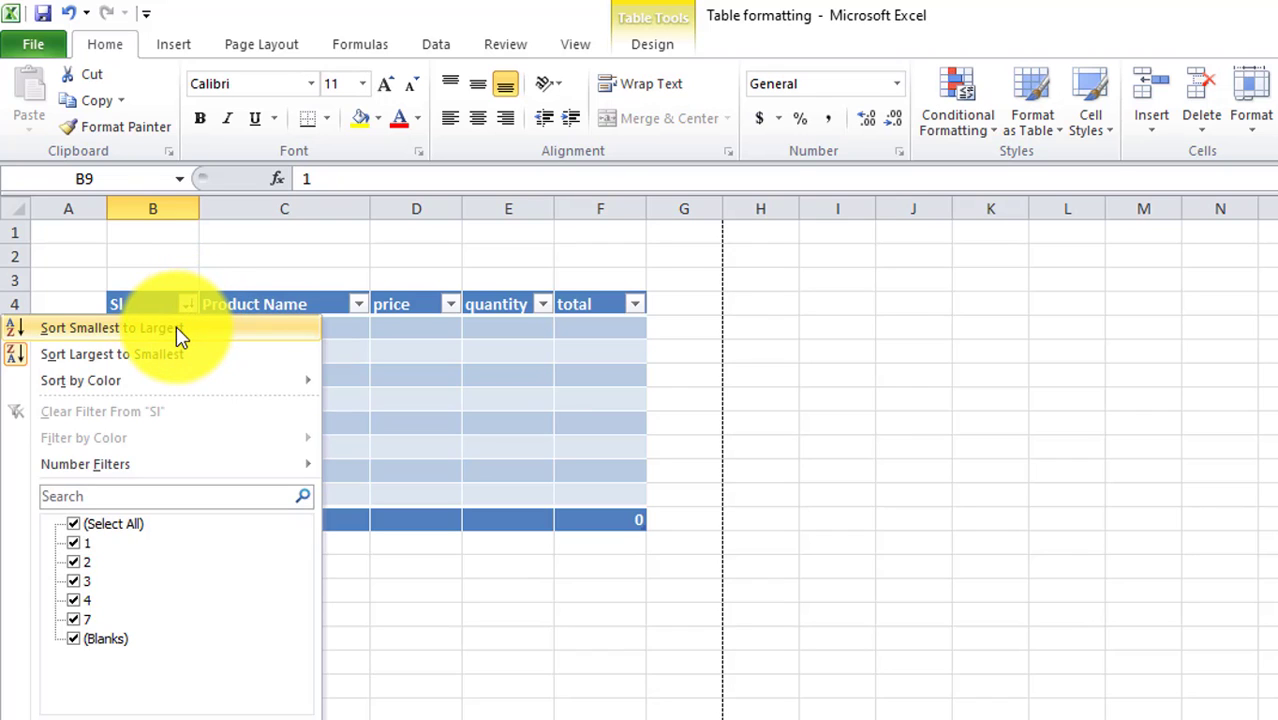
left_click(176, 336)
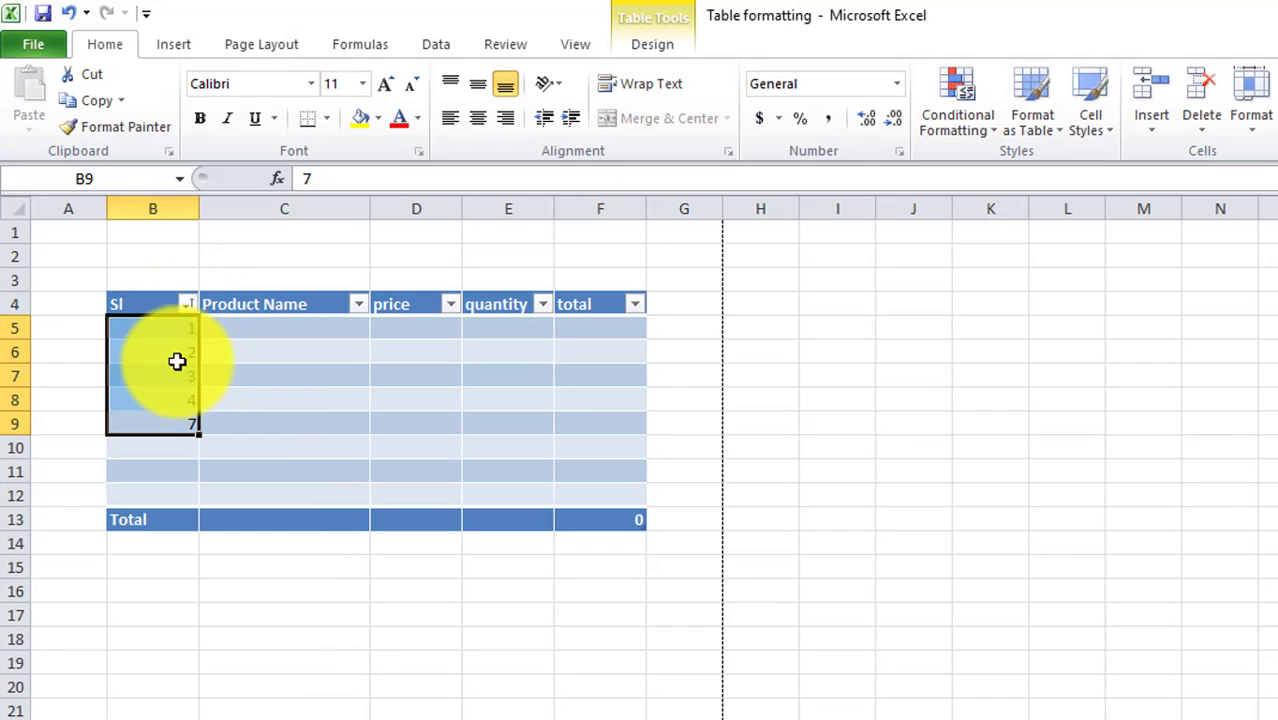
left_click(166, 330)
left_click_drag(166, 330, 174, 418)
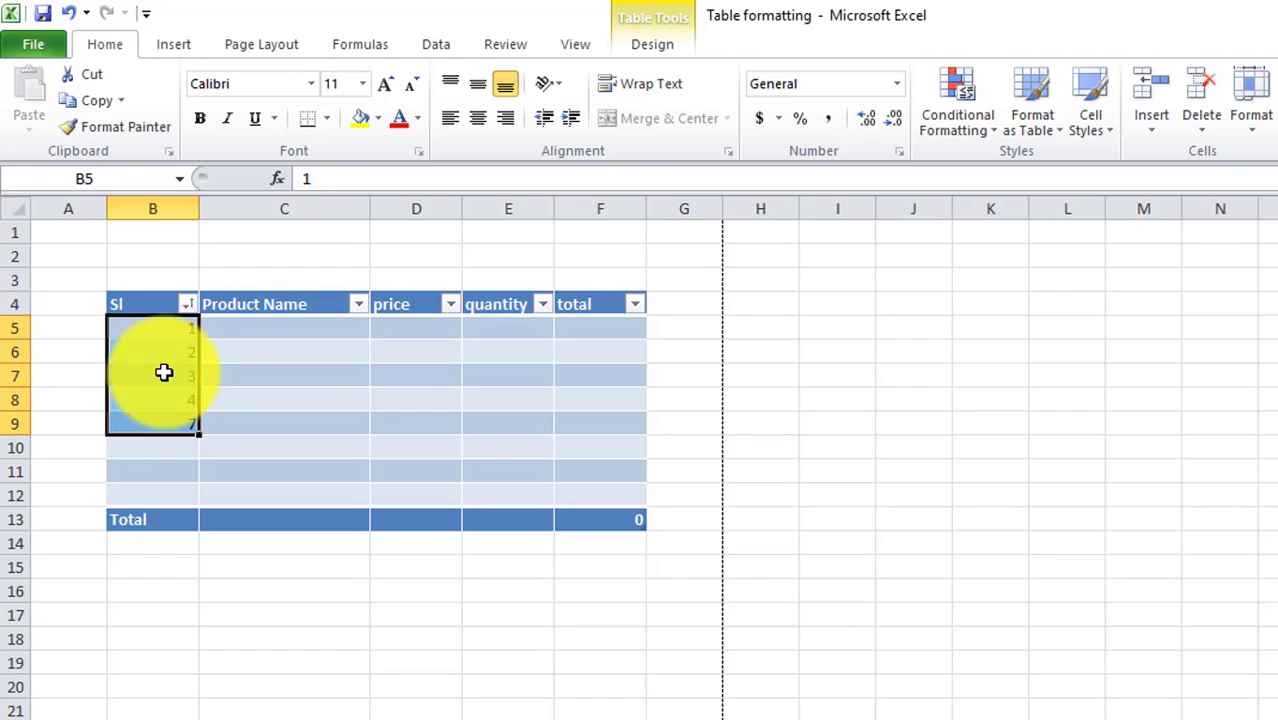
Enter the product names processor, mouse, keyboard and cable in cells C5 to C8
left_click(271, 332)
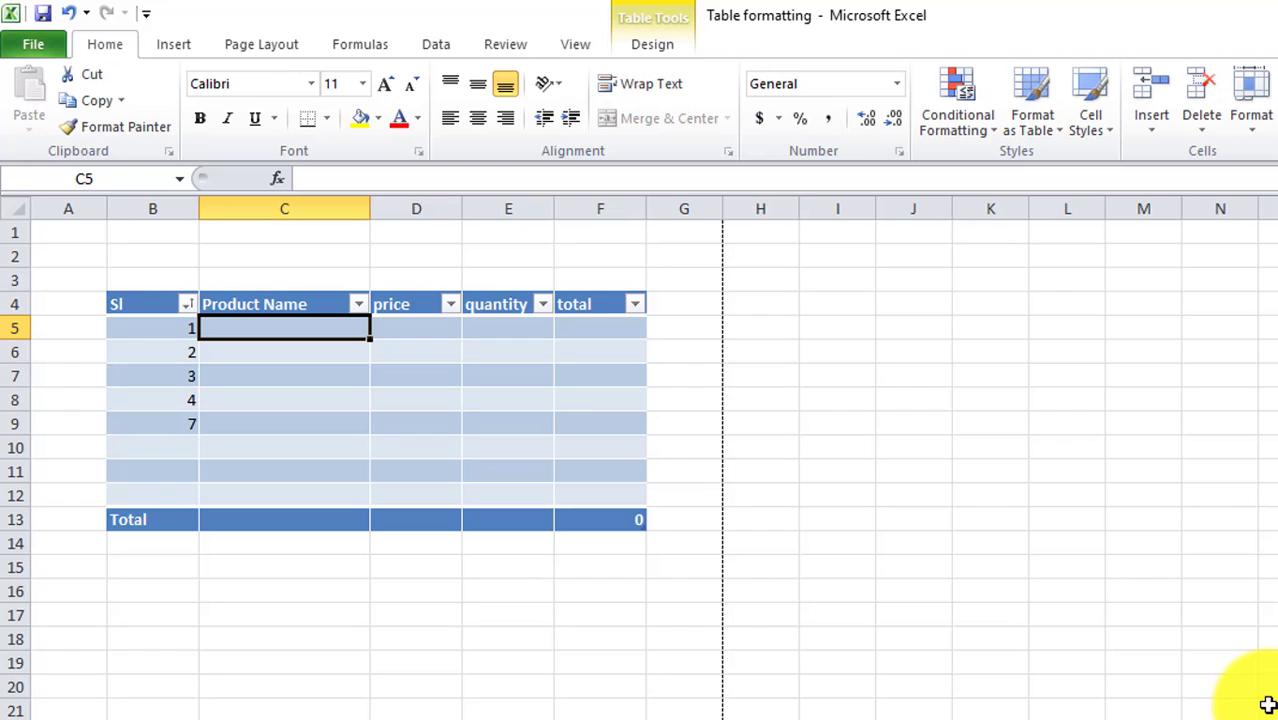
type("p")
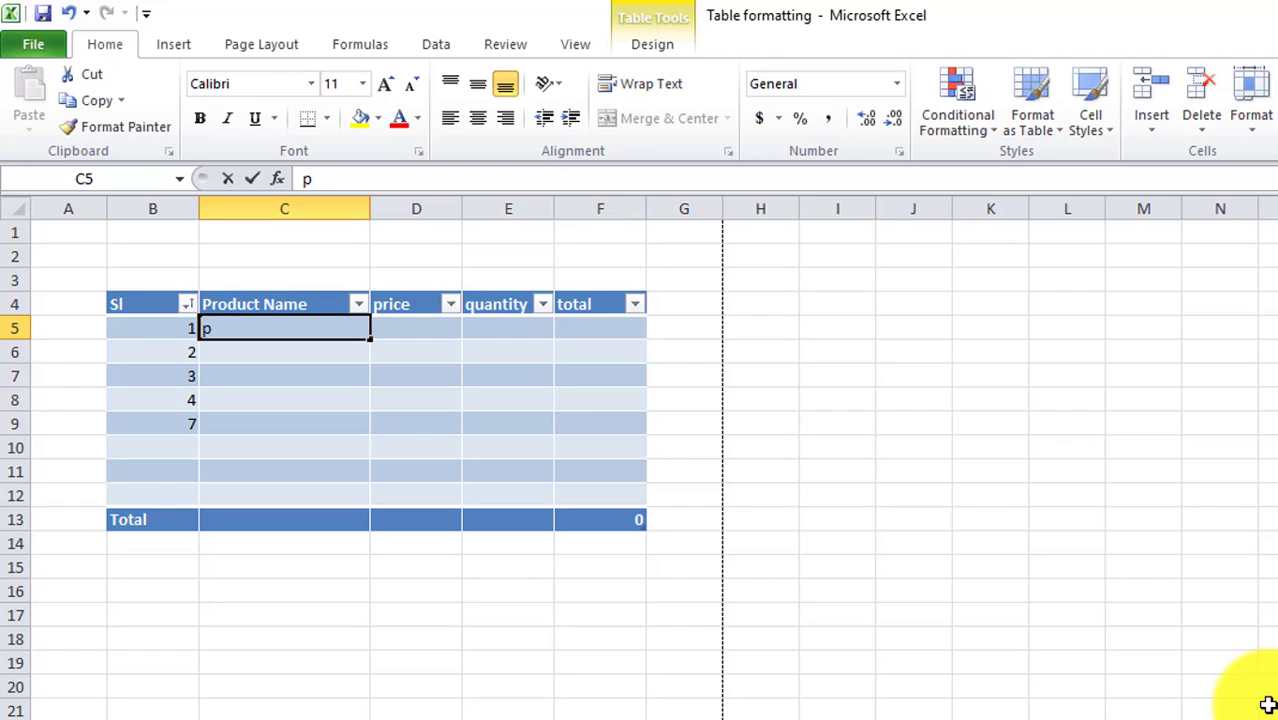
type("rocess")
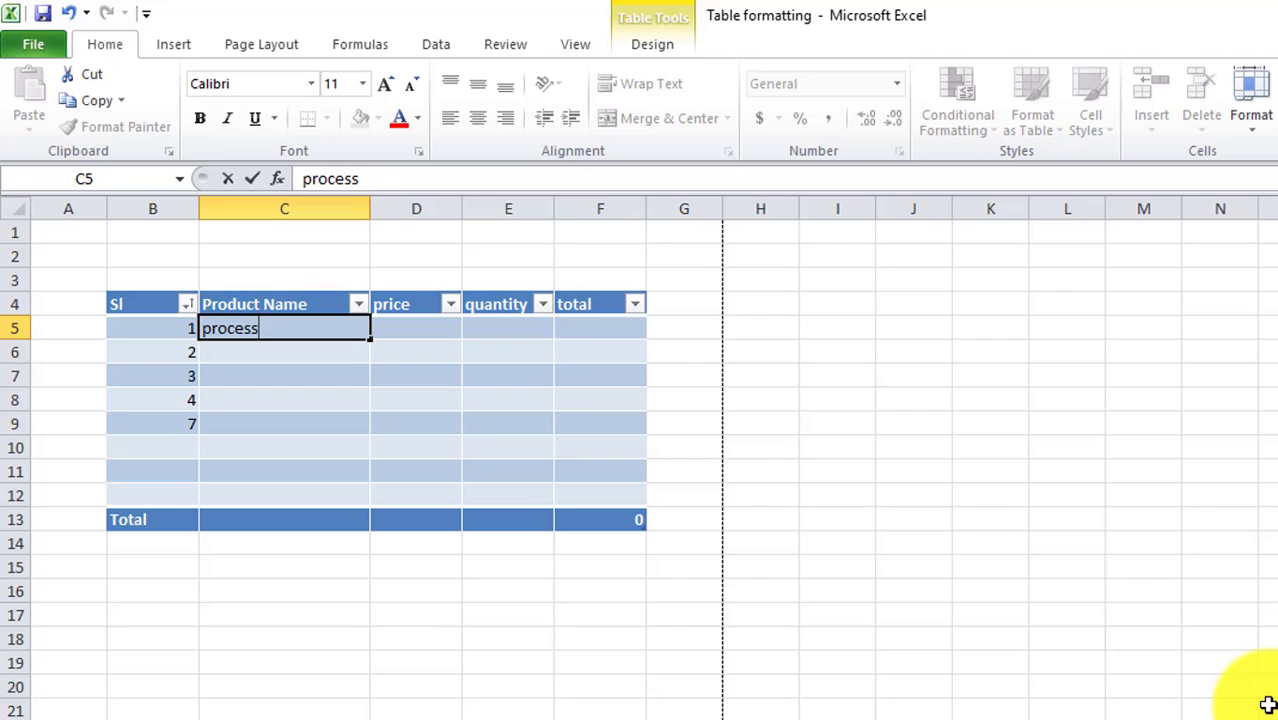
type("ore")
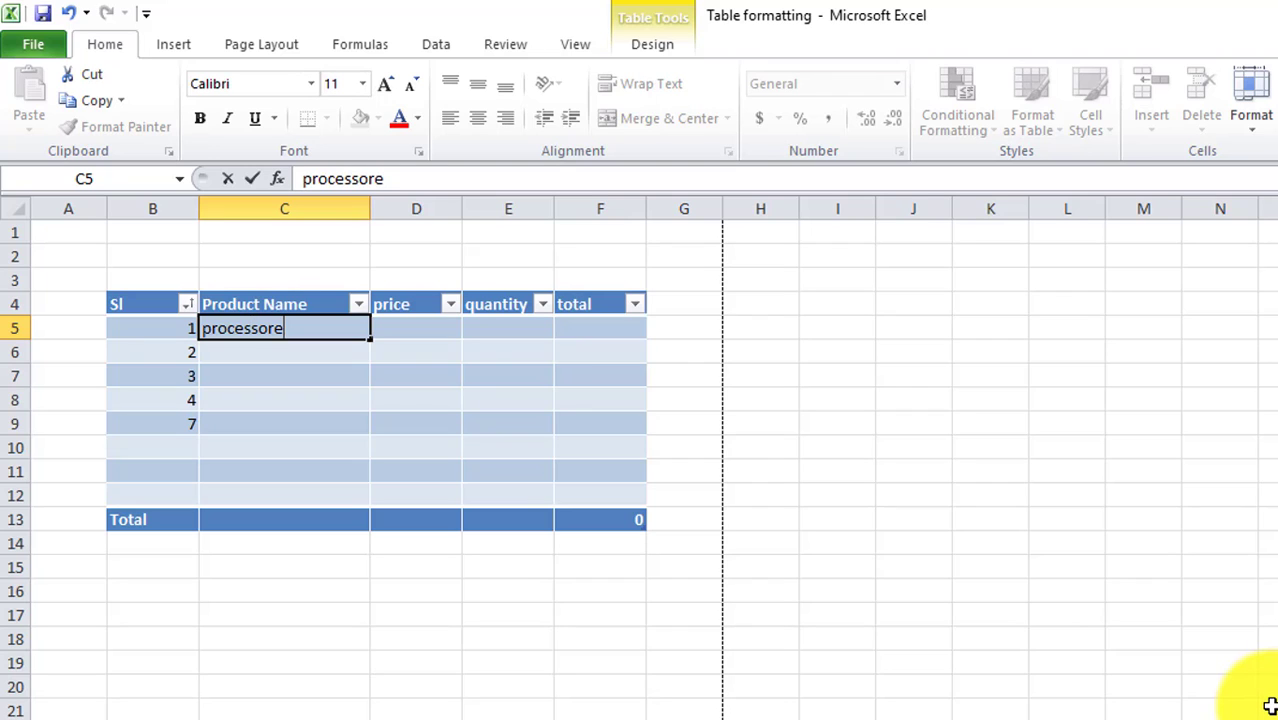
left_click(318, 345)
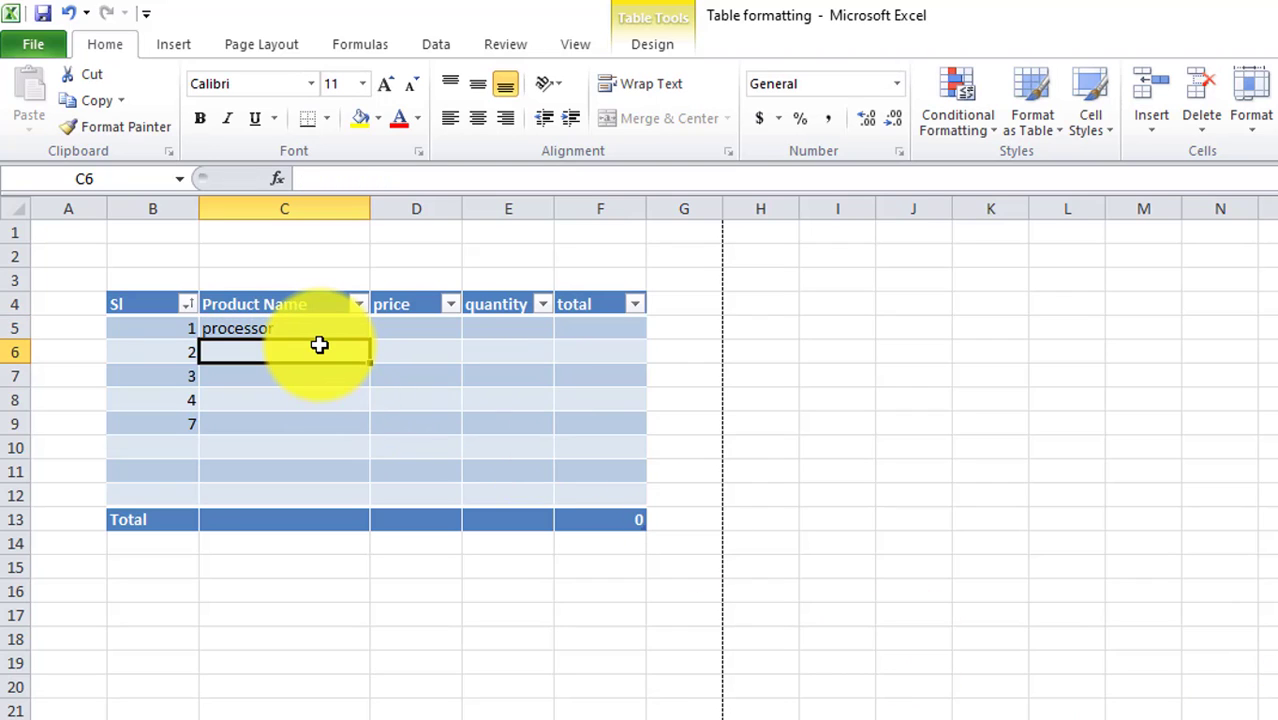
type("mouse")
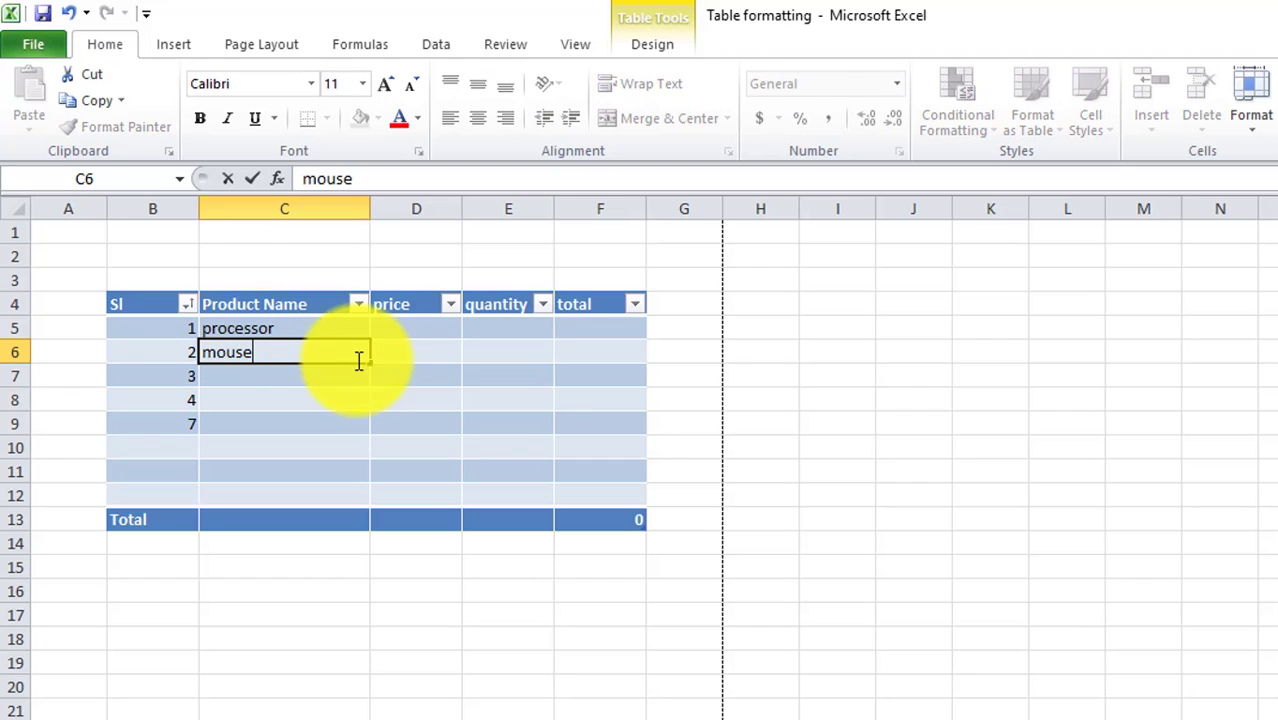
left_click(262, 376)
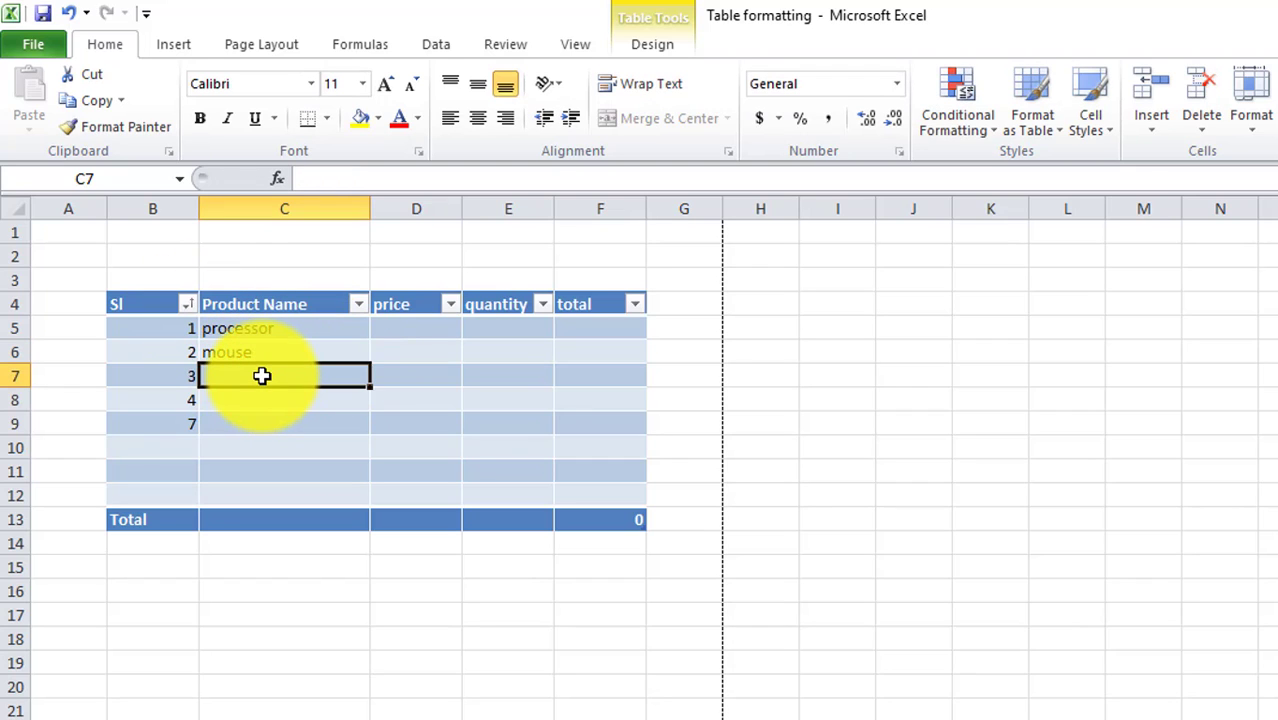
type("ke")
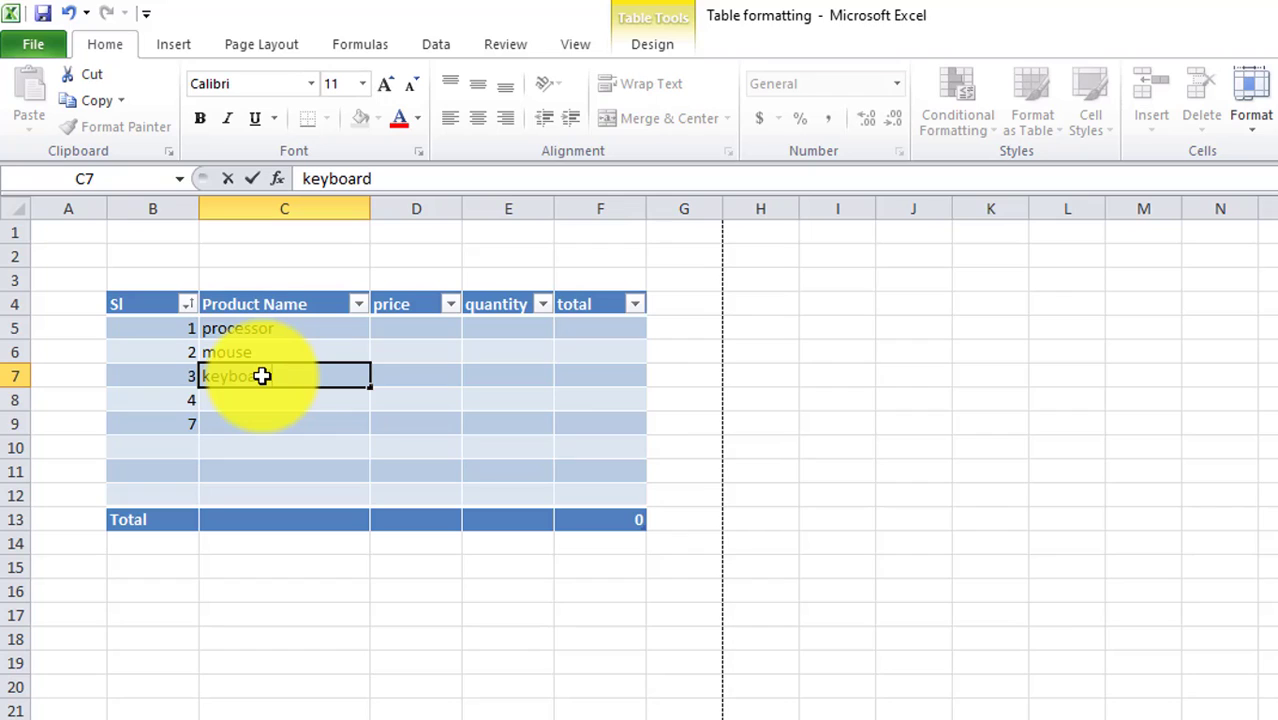
type("yboard")
left_click(262, 404)
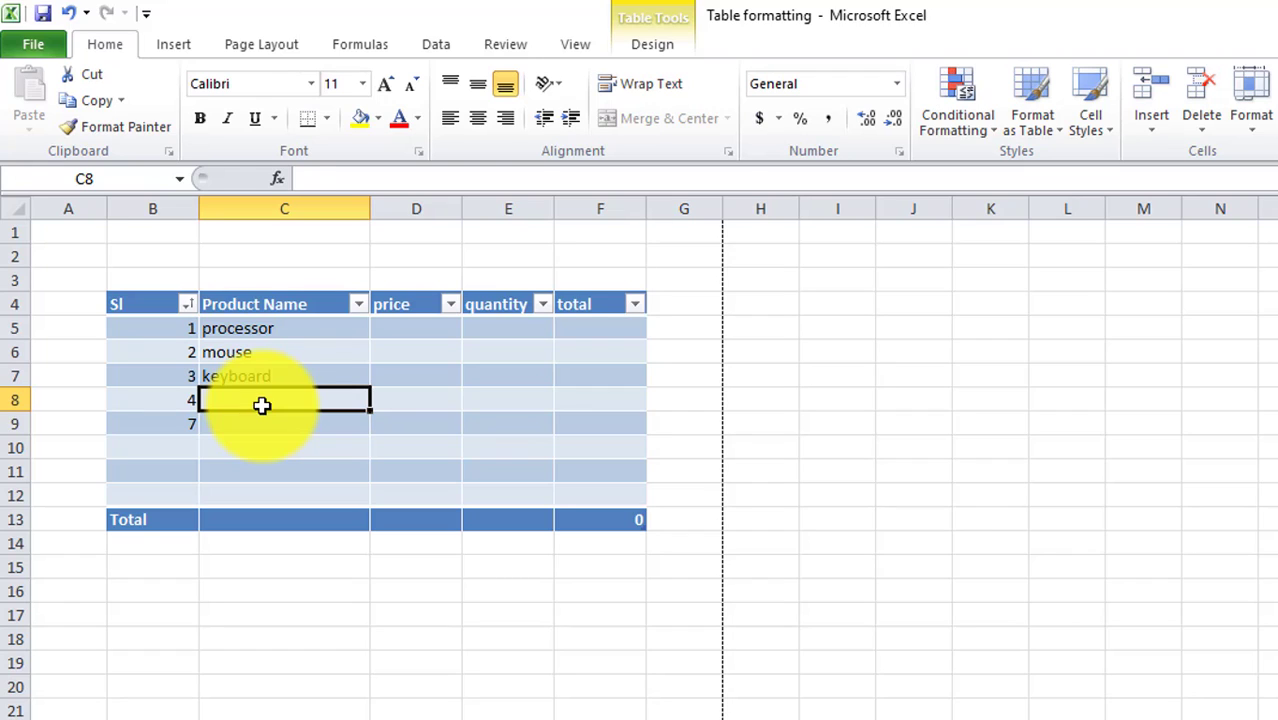
type("ca")
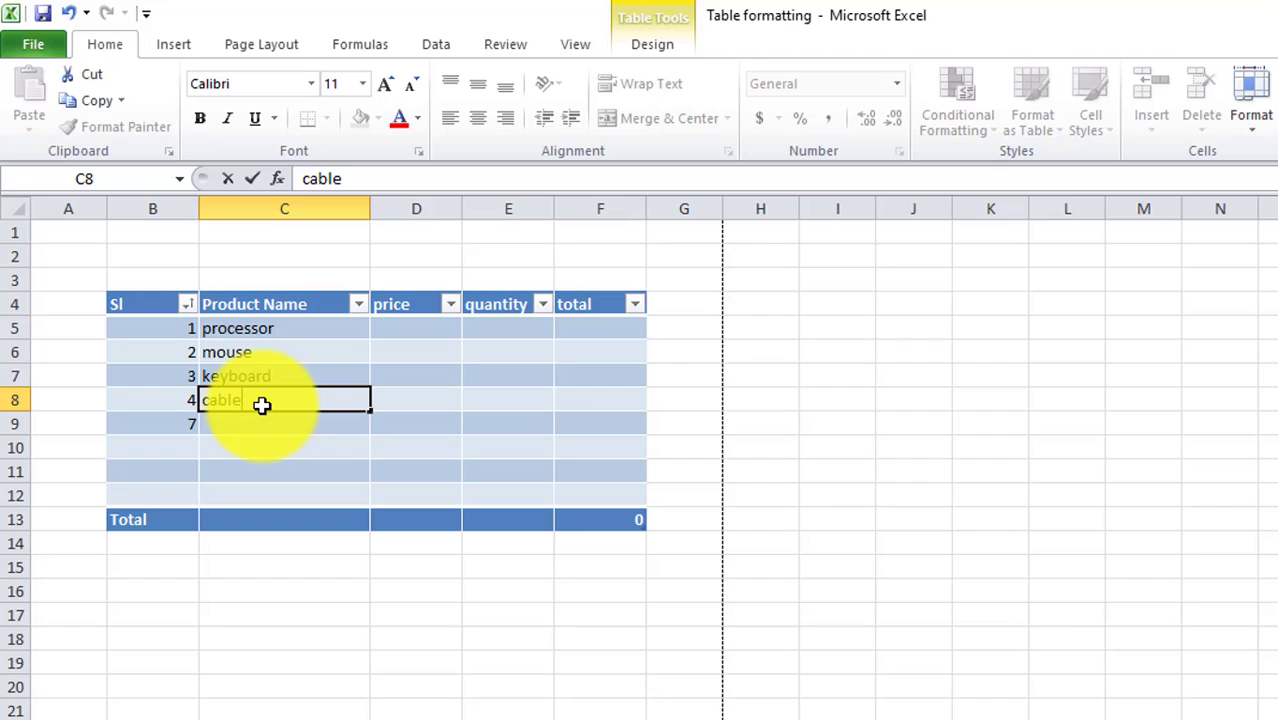
type("ble")
key("Return")
left_click_drag(311, 334, 312, 398)
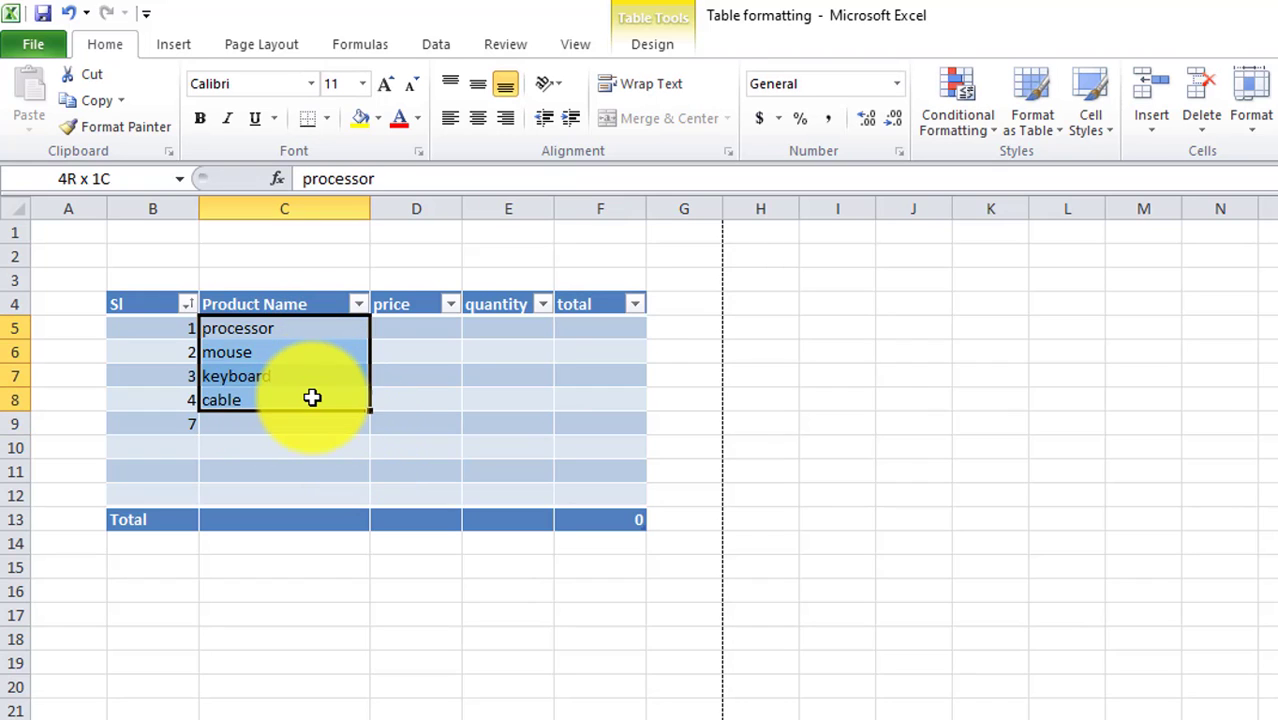
Enter the prices 1000, 50, 60 and 10 for the four products in cells D5 to D8
left_click(411, 326)
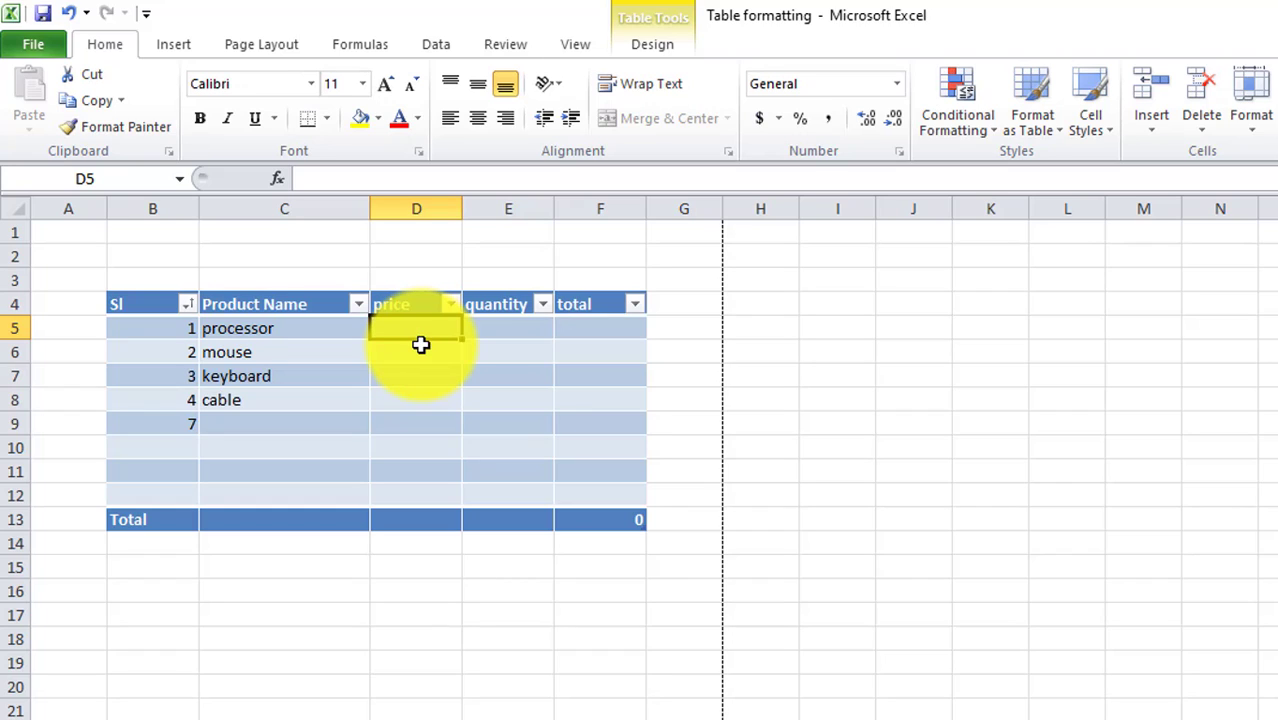
type("1000")
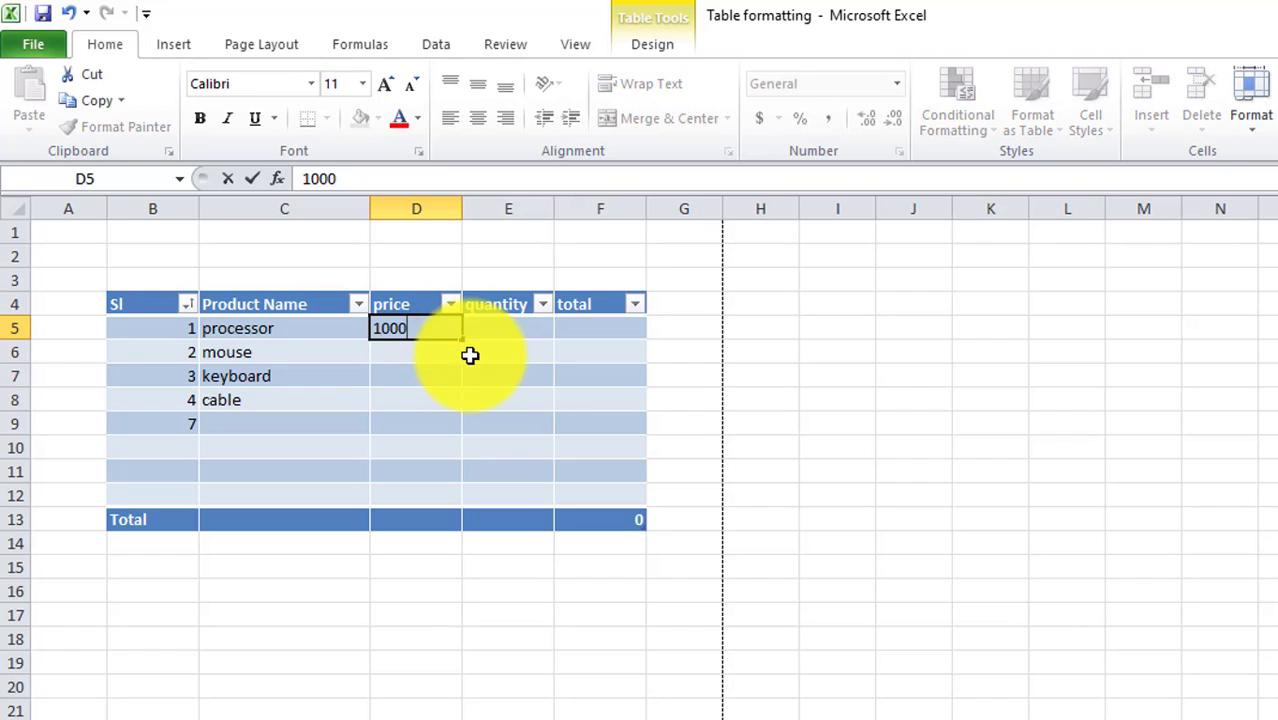
left_click(397, 355)
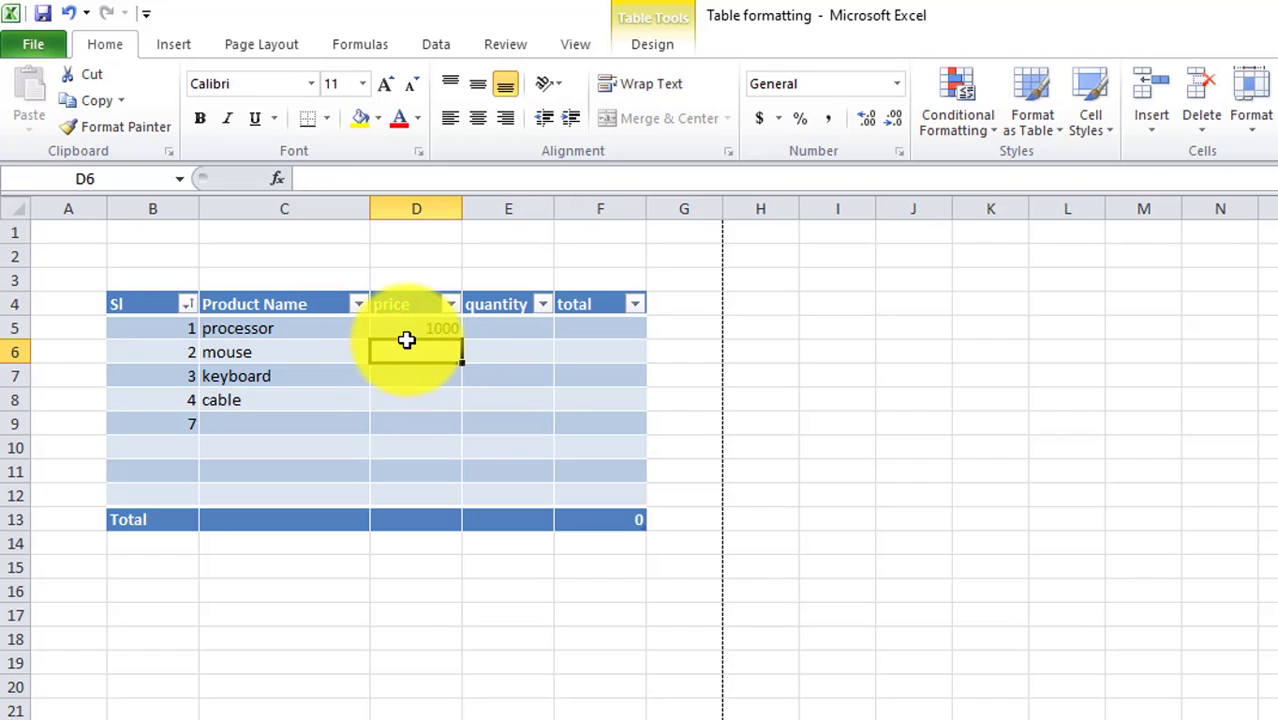
type("50")
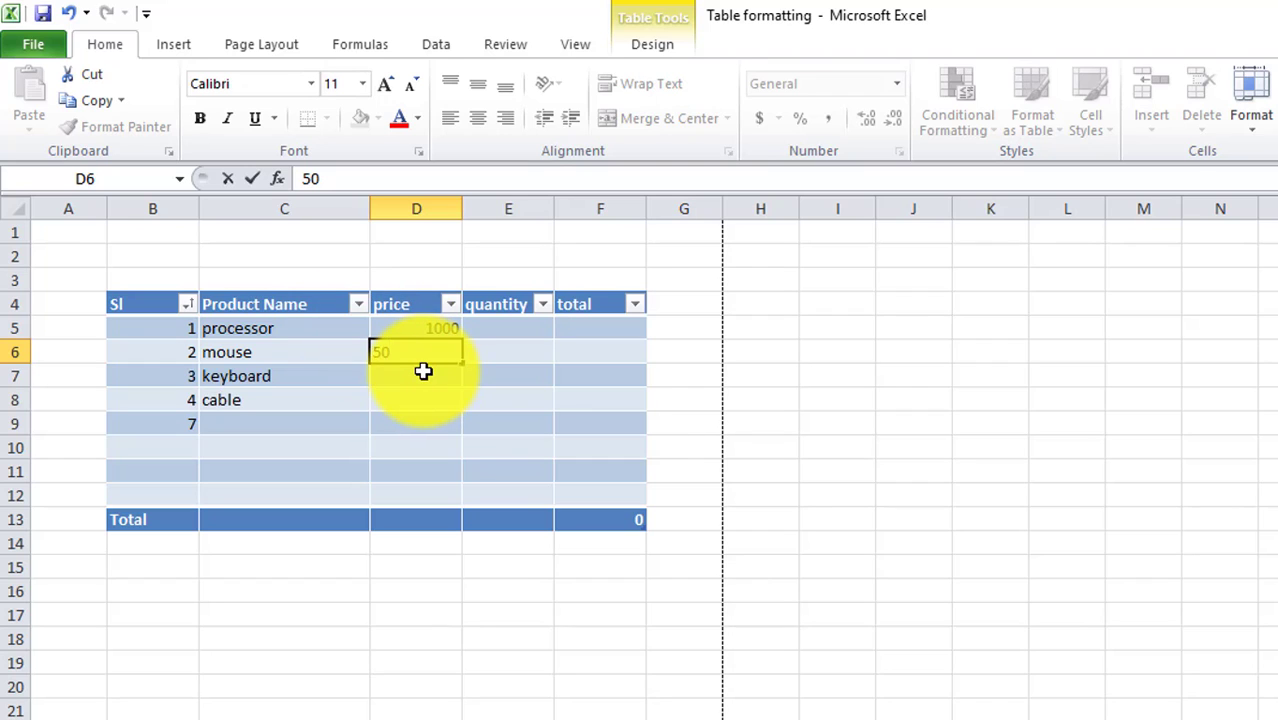
left_click(425, 370)
type("6")
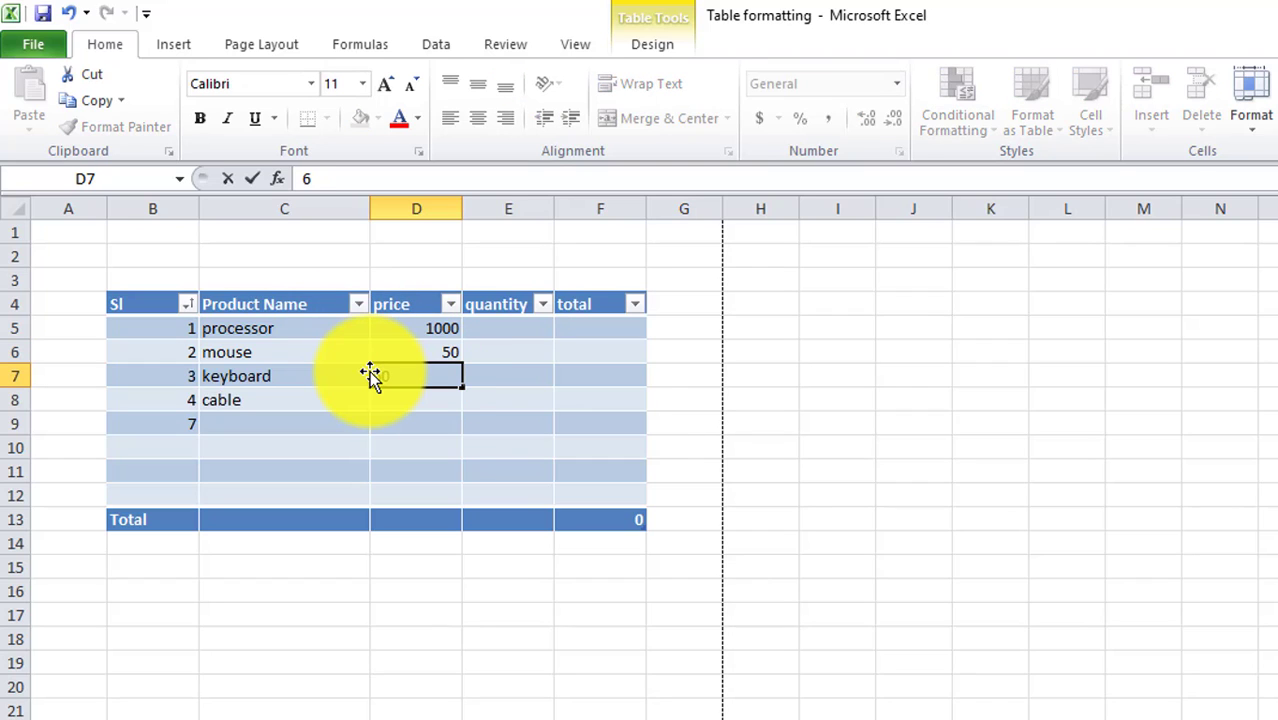
type("0")
left_click(425, 402)
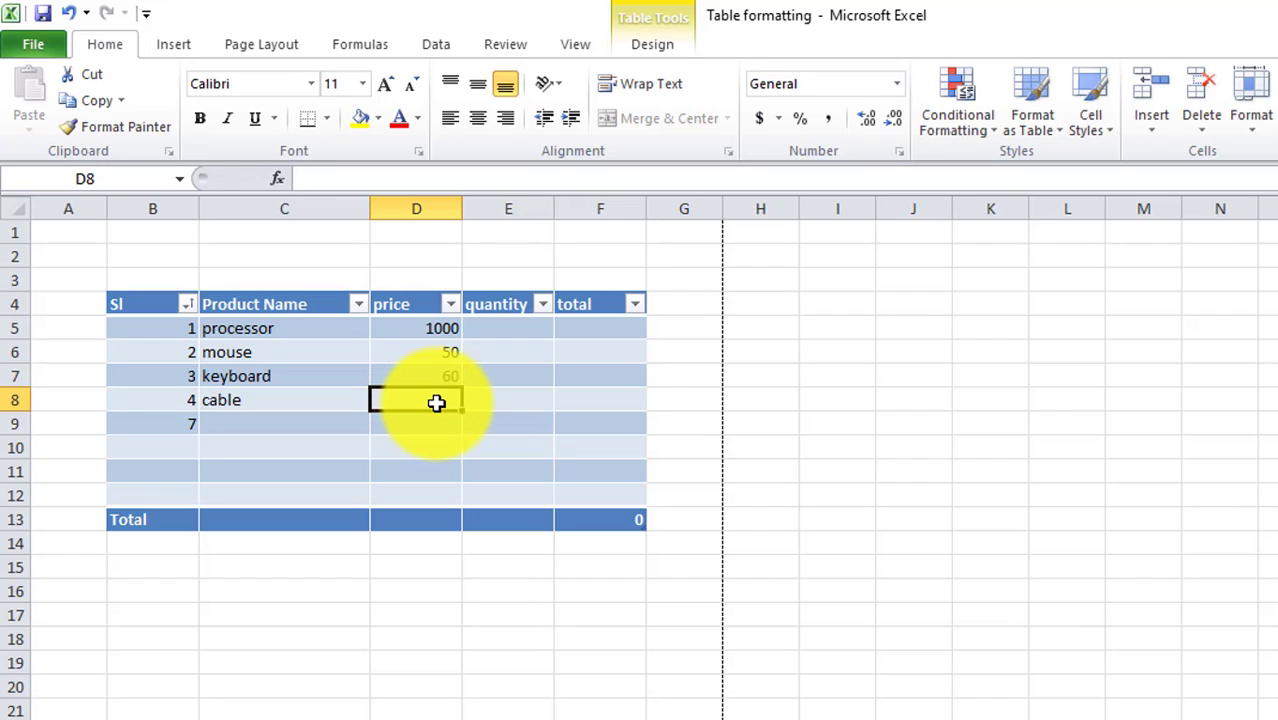
type("10")
left_click(380, 448)
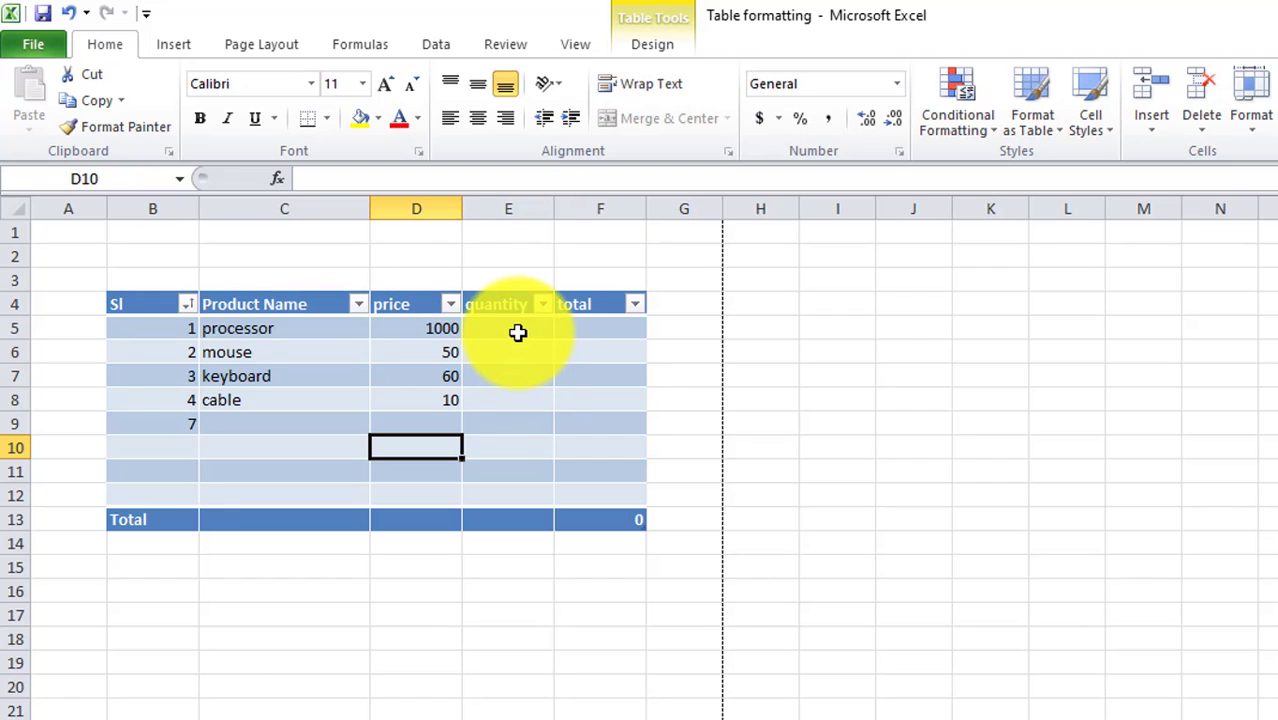
Enter a quantity of 3 for the processor in cell E5
left_click(517, 332)
left_click(262, 326)
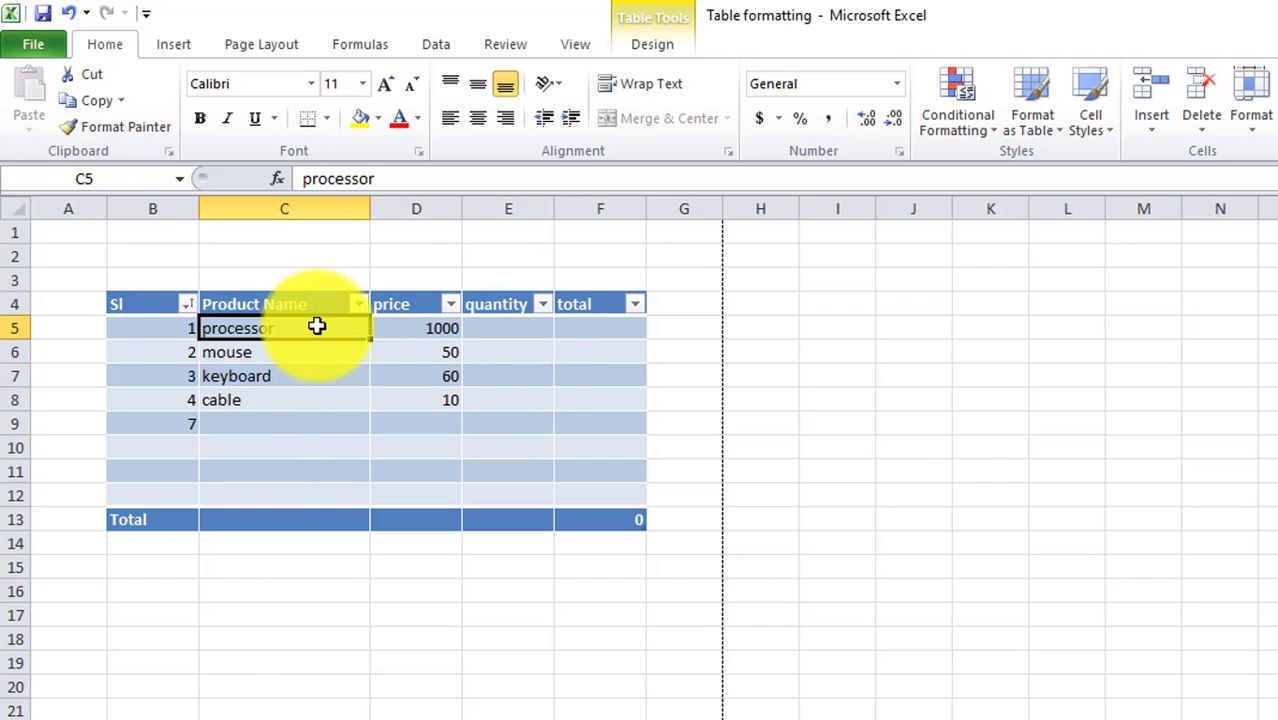
left_click(506, 330)
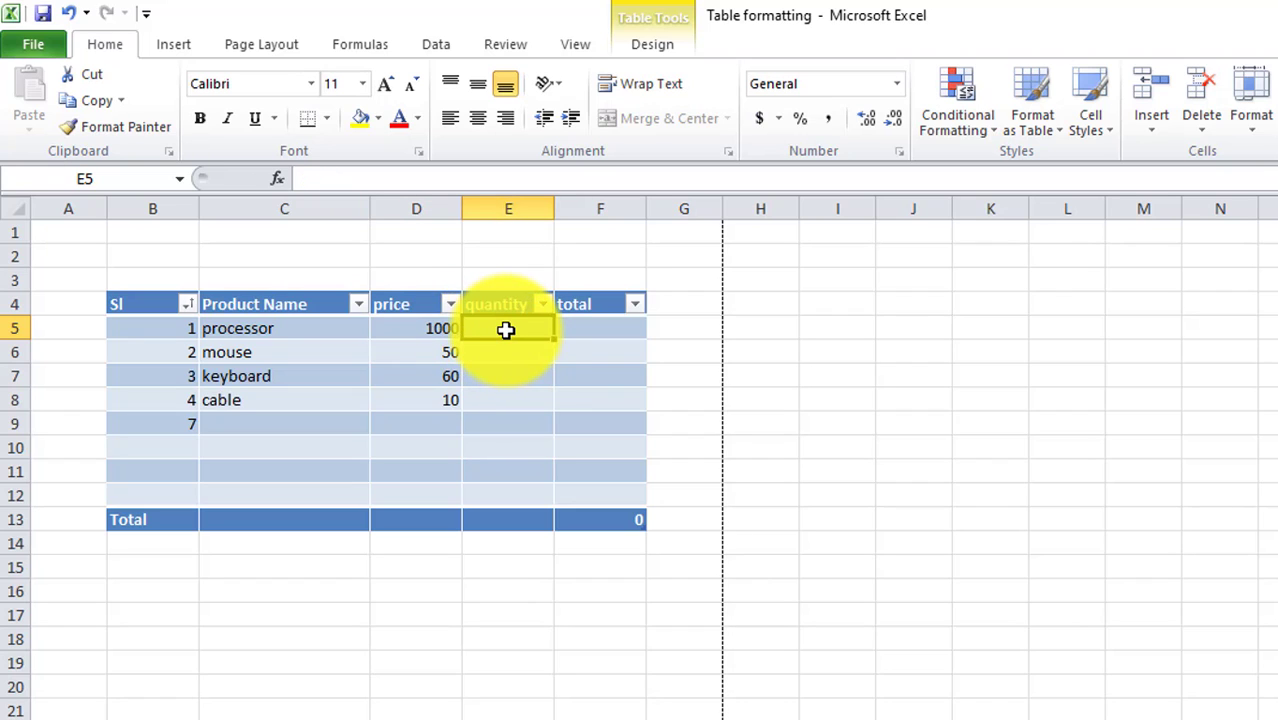
type("3")
key("Return")
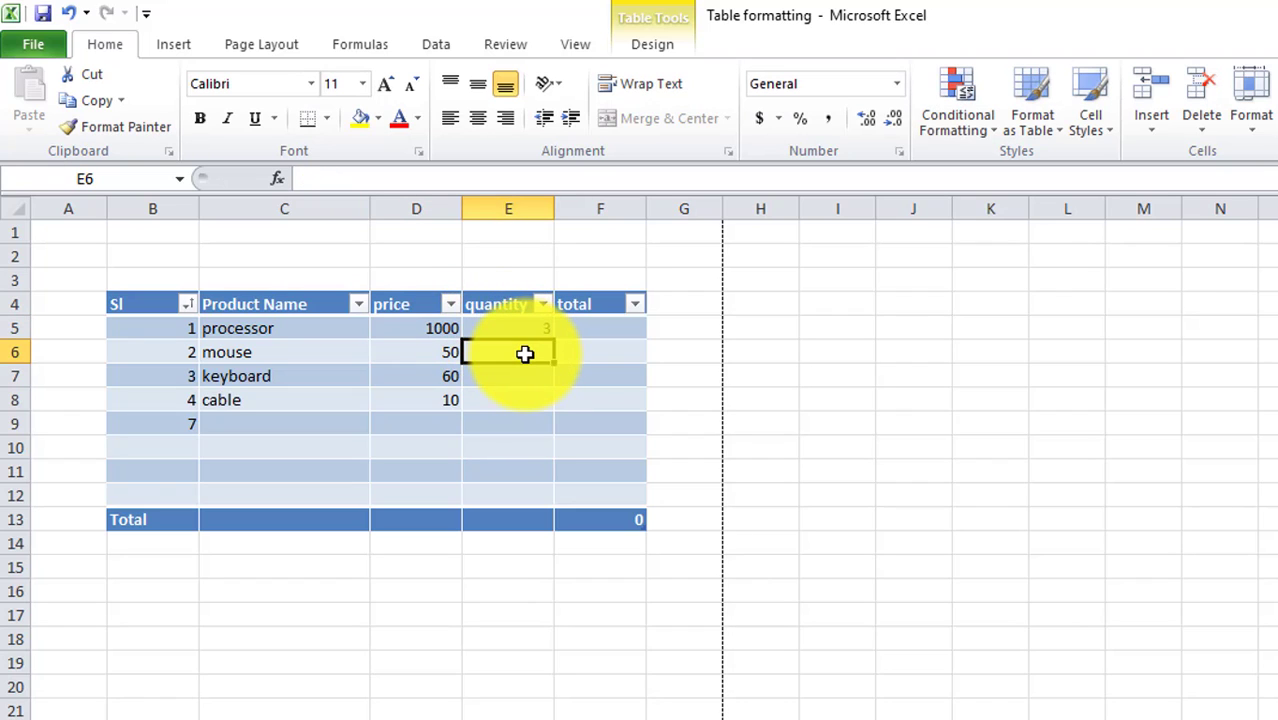
Enter the quantities 4, 4 and 5 for the mouse, keyboard and cable in cells E6 to E8
type("4")
left_click(551, 393)
left_click(511, 372)
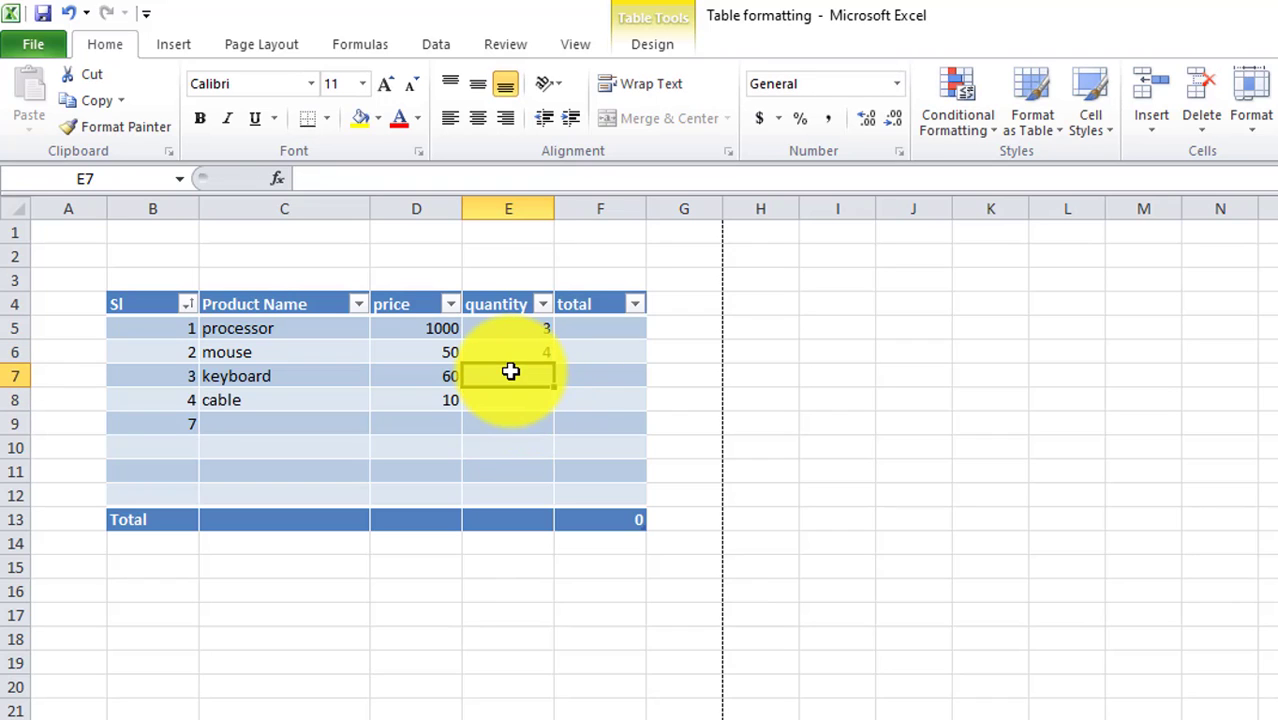
type("4")
left_click(525, 397)
type("5")
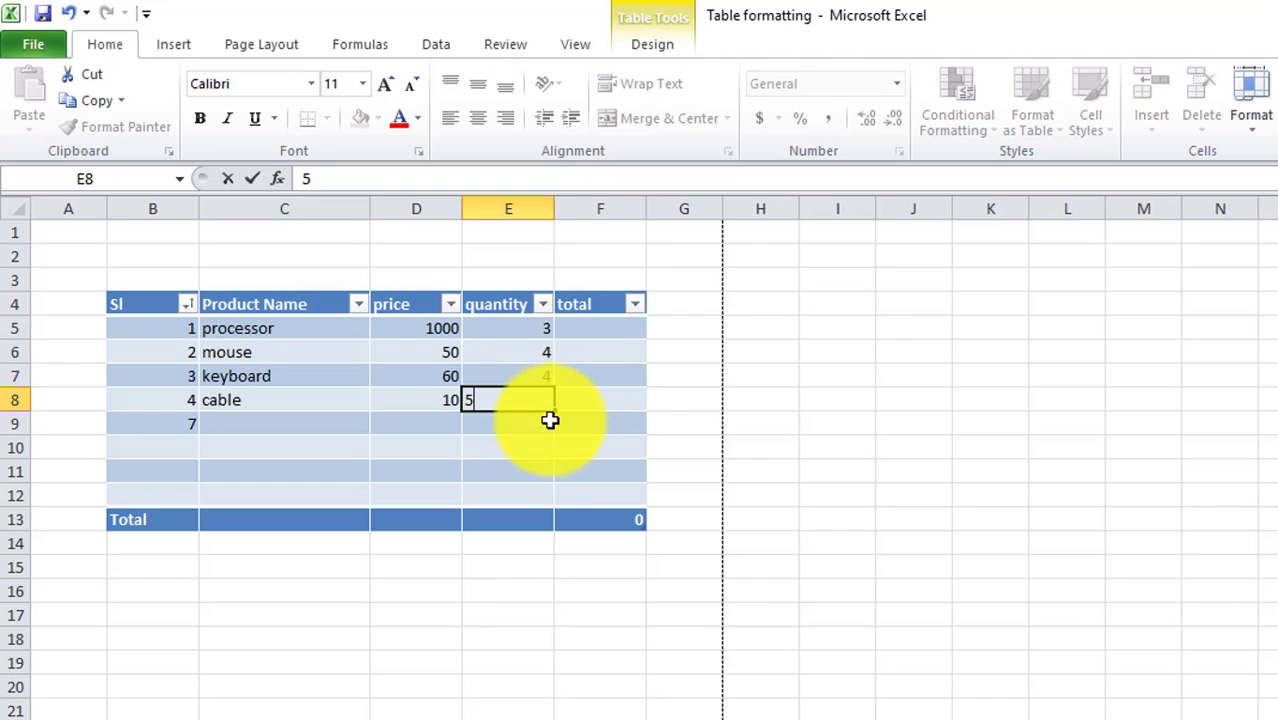
left_click(565, 406)
left_click(582, 337)
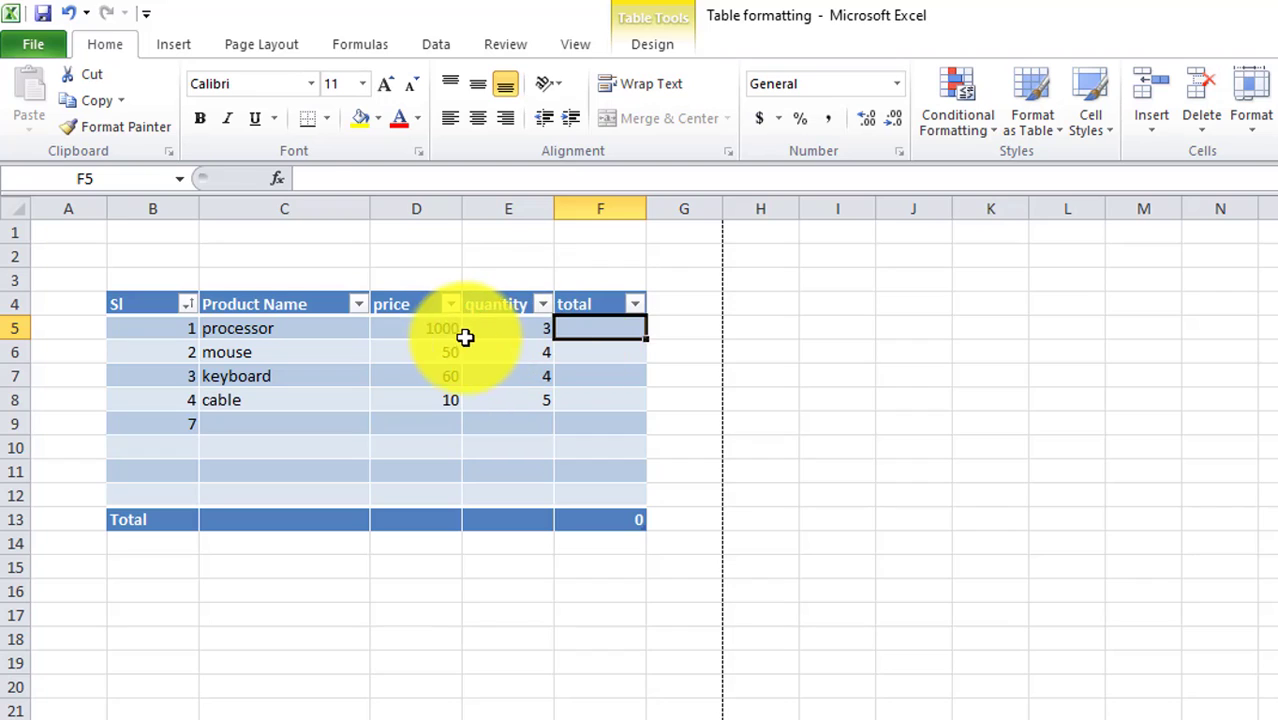
left_click(437, 334)
left_click(600, 336)
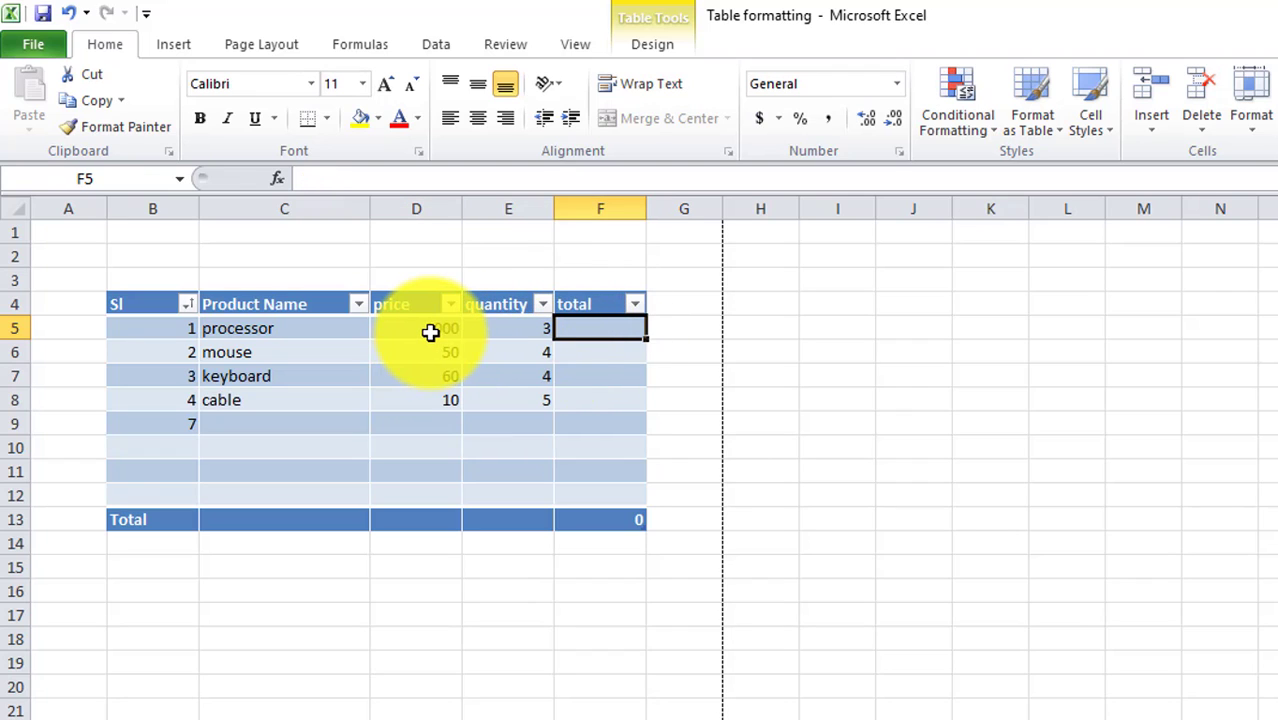
left_click(431, 332)
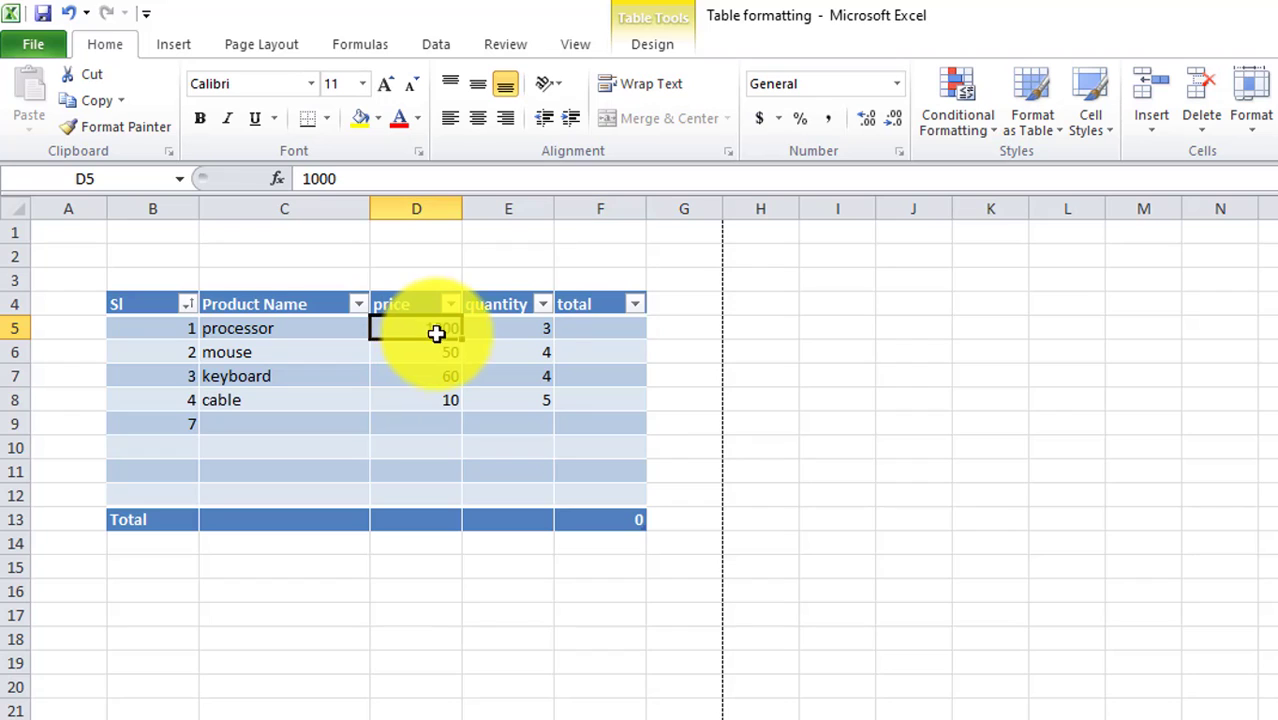
left_click(521, 327)
left_click(415, 336)
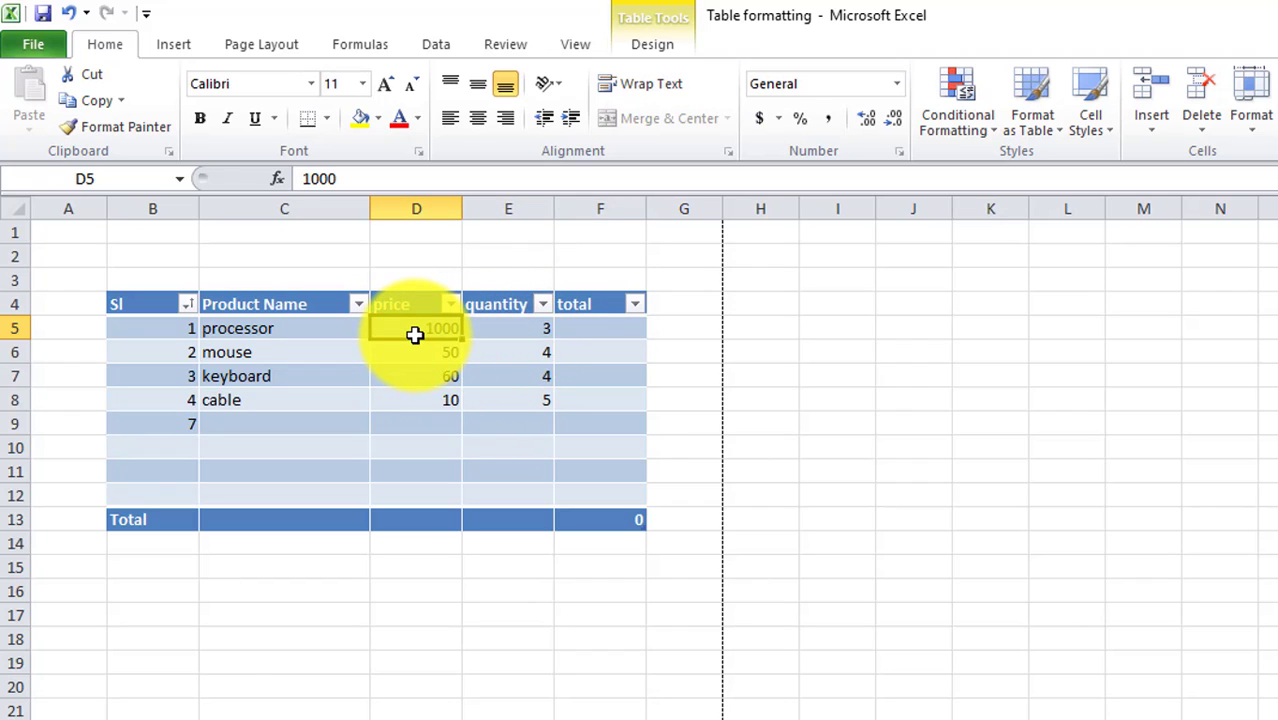
left_click(508, 331)
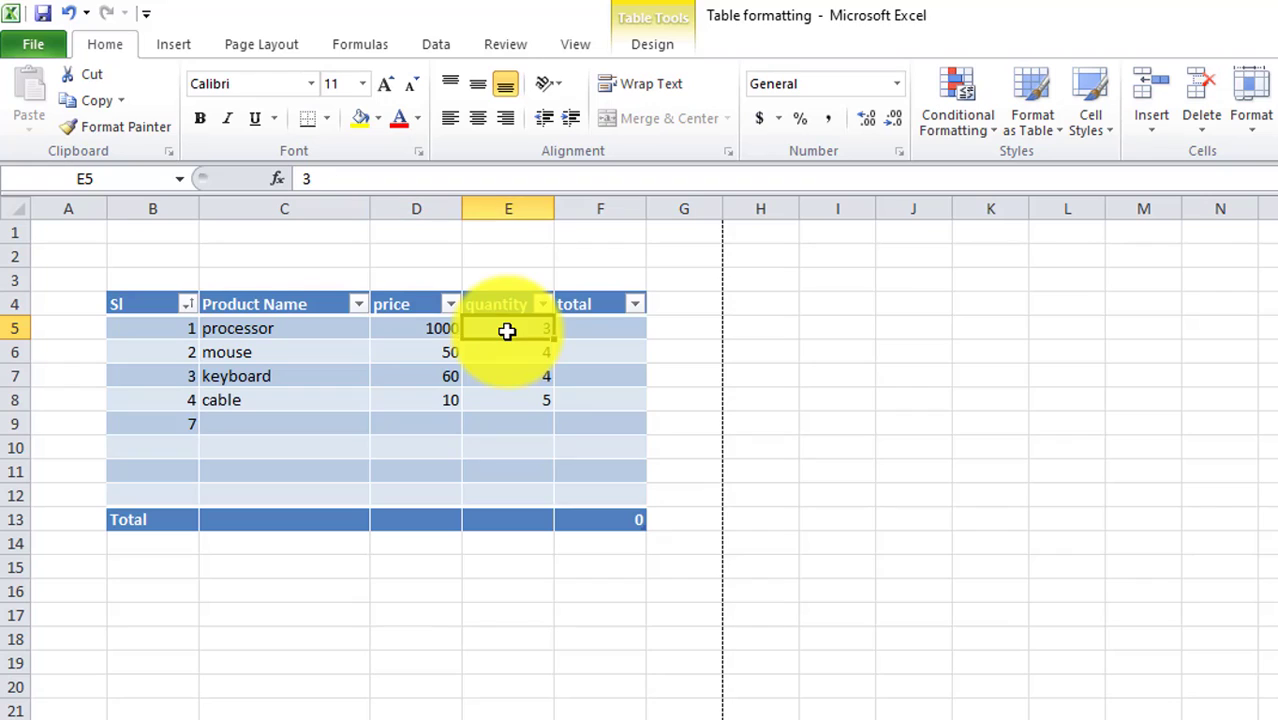
left_click(596, 329)
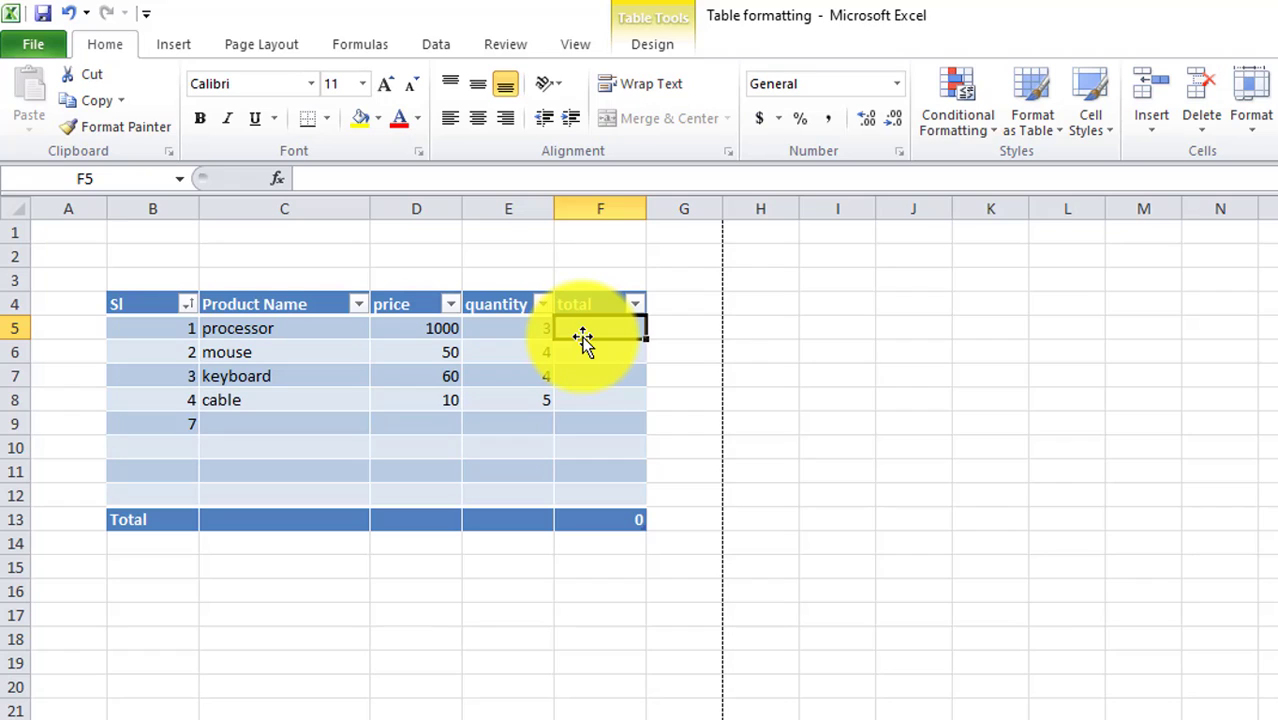
type("=")
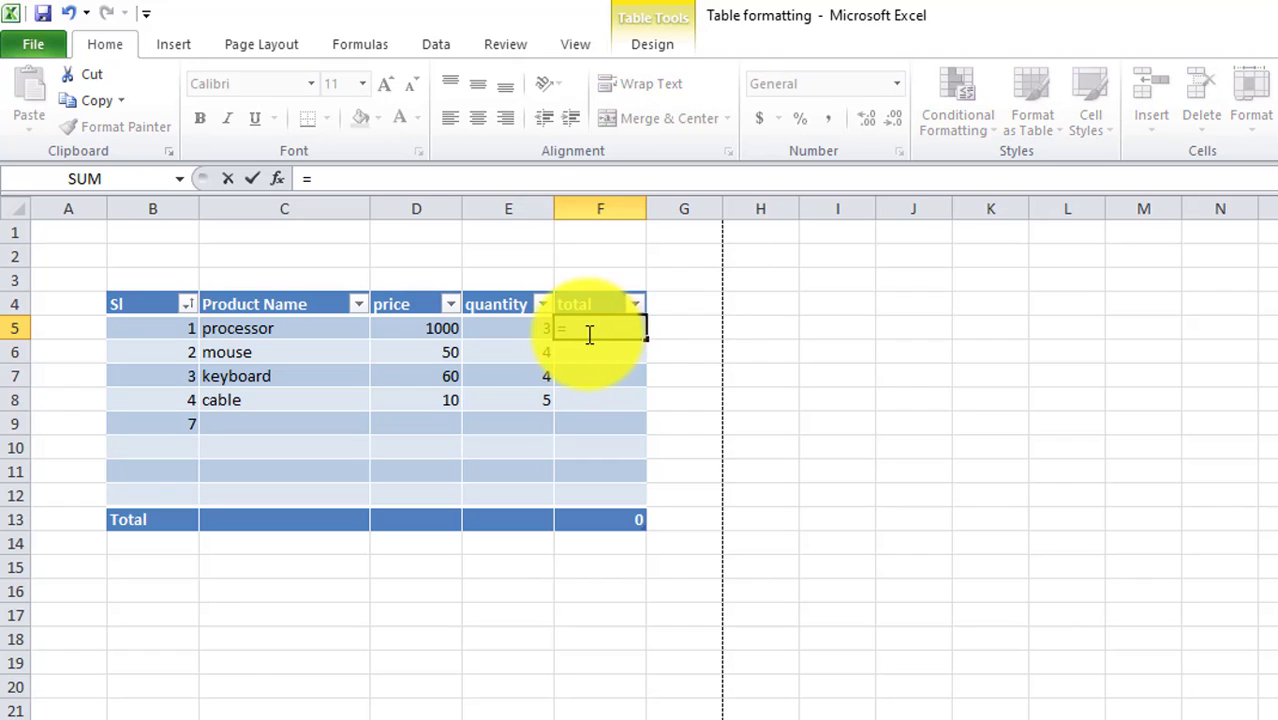
left_click(427, 333)
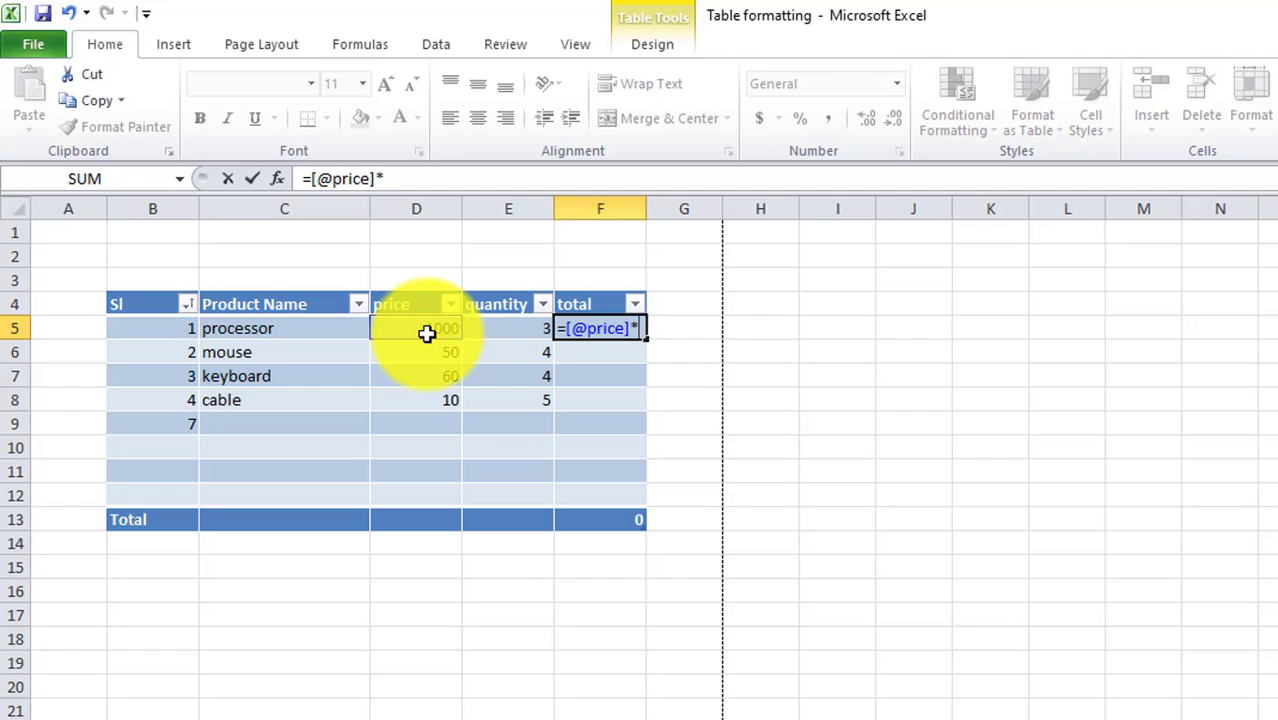
left_click(520, 323)
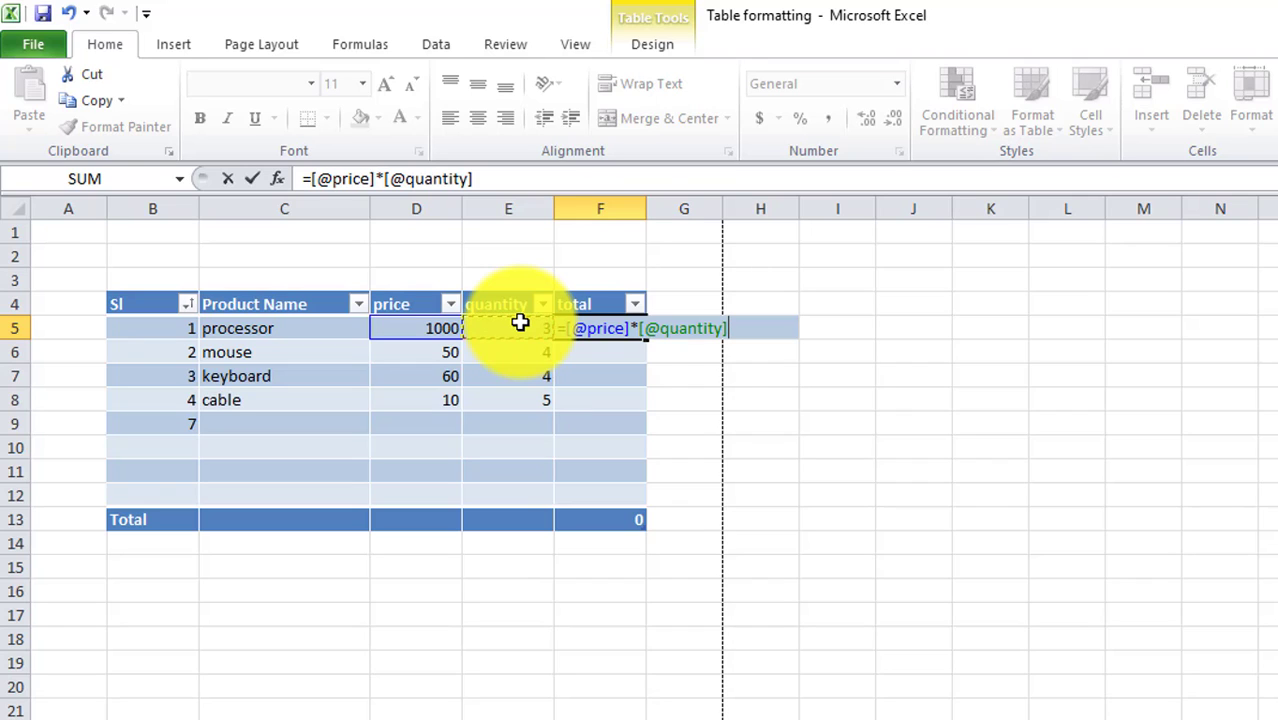
key("Return")
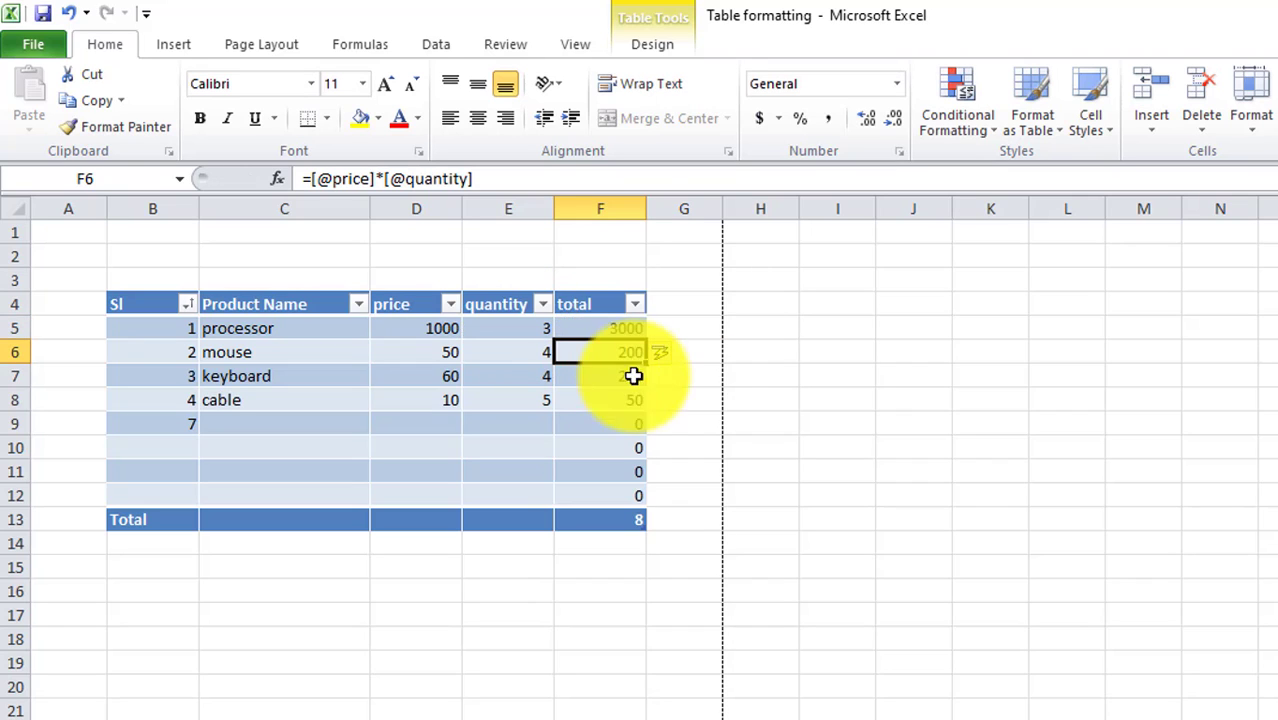
left_click(613, 328)
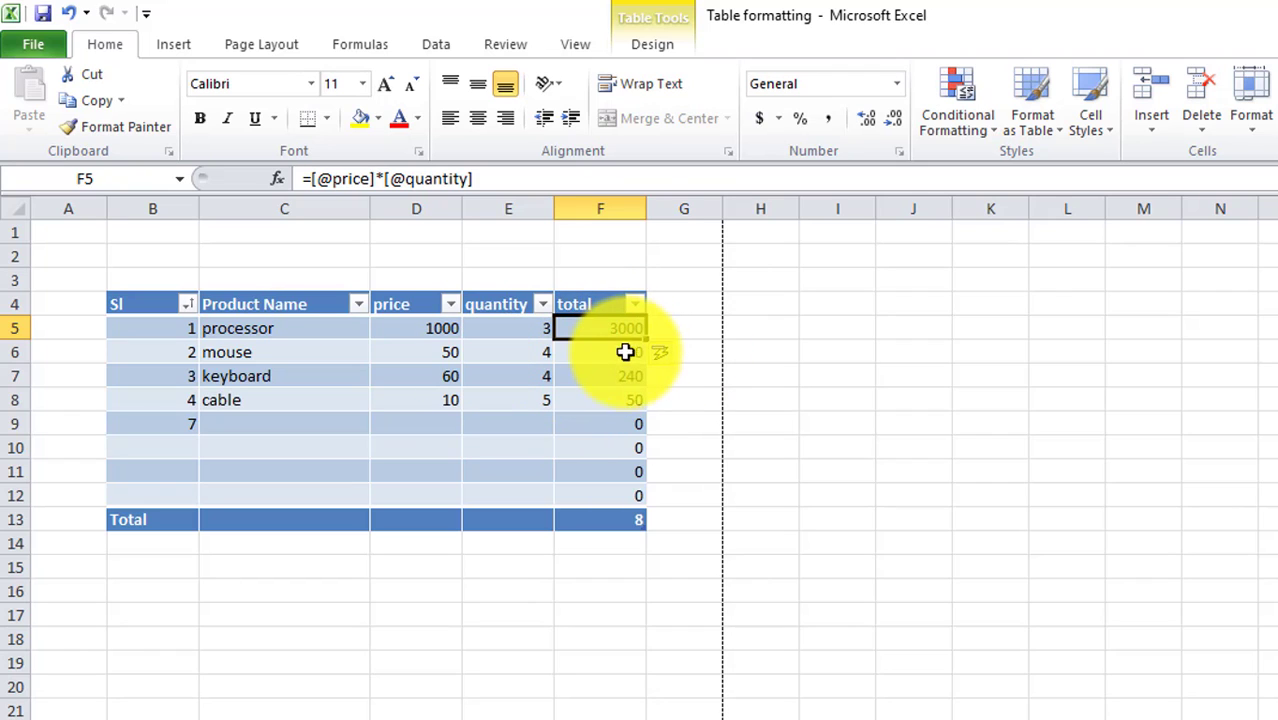
left_click_drag(625, 352, 628, 396)
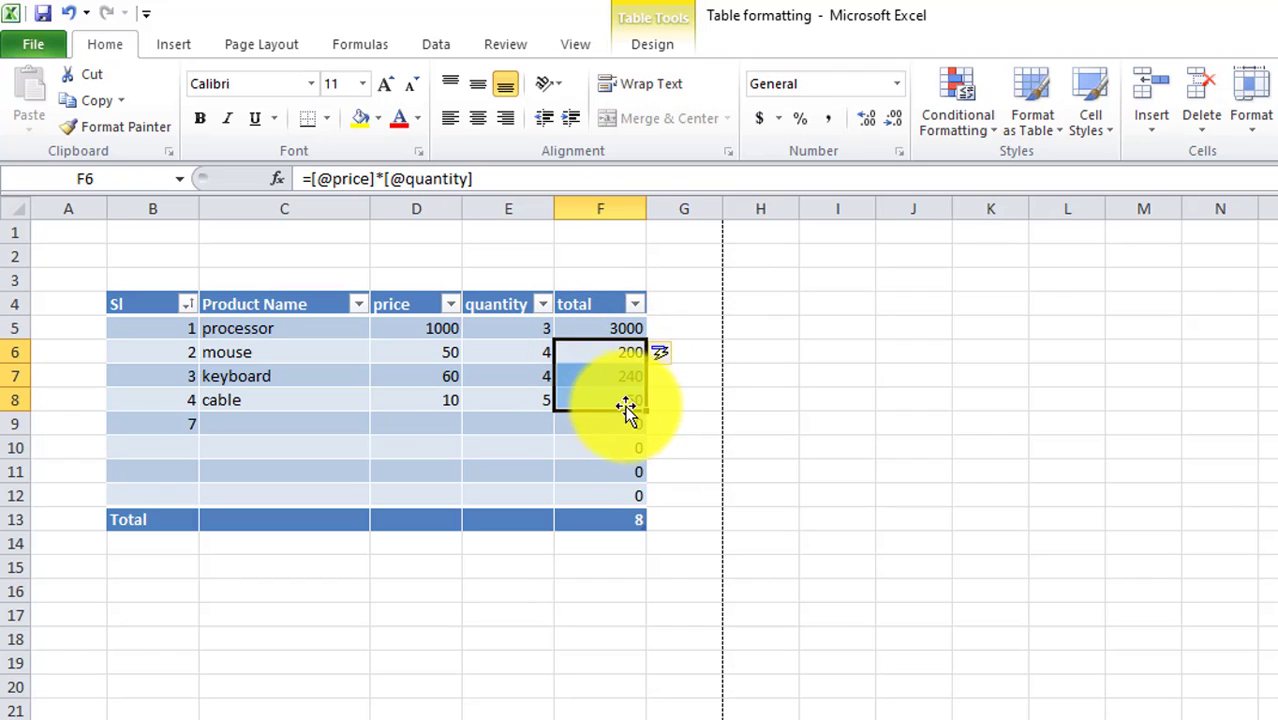
left_click(619, 330)
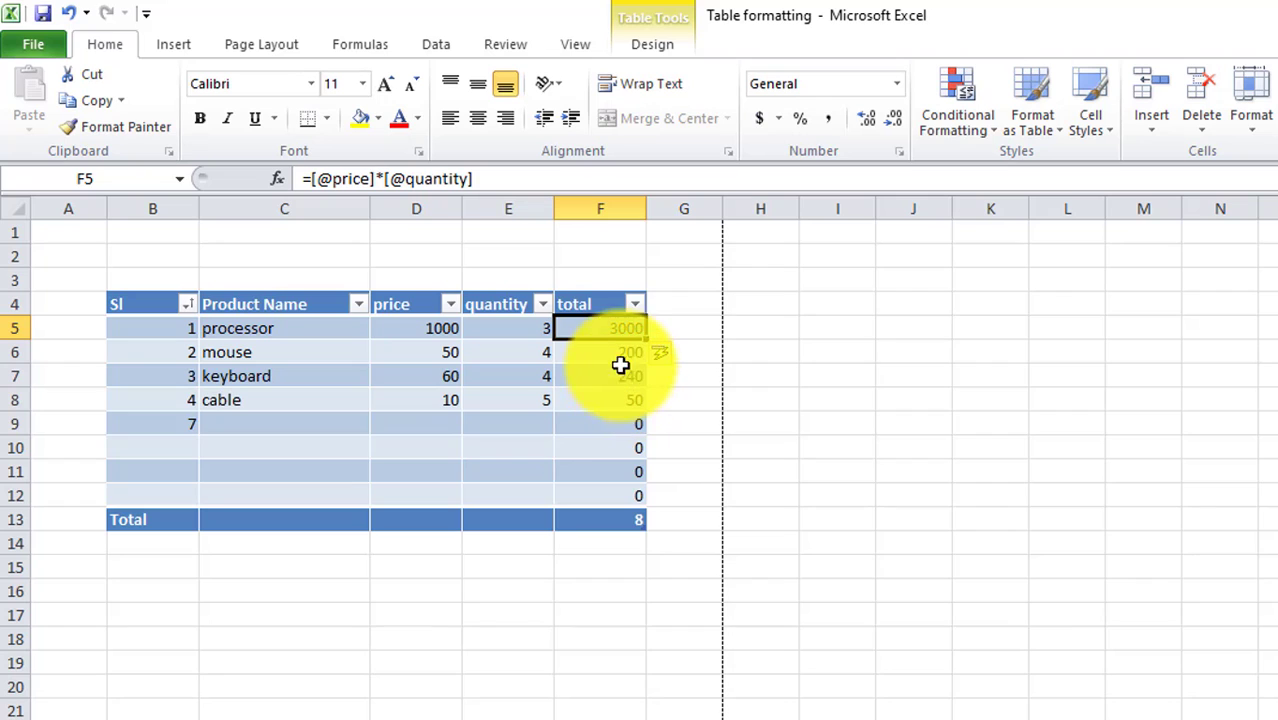
left_click(838, 327)
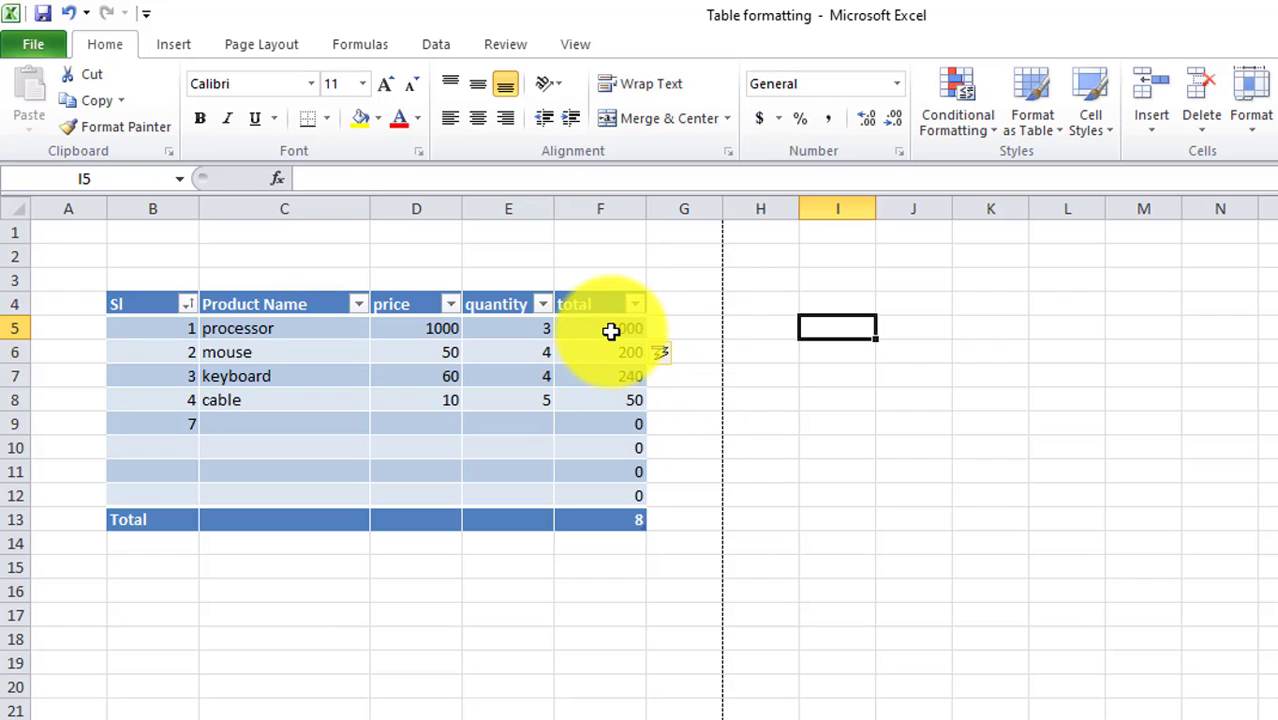
left_click(610, 332)
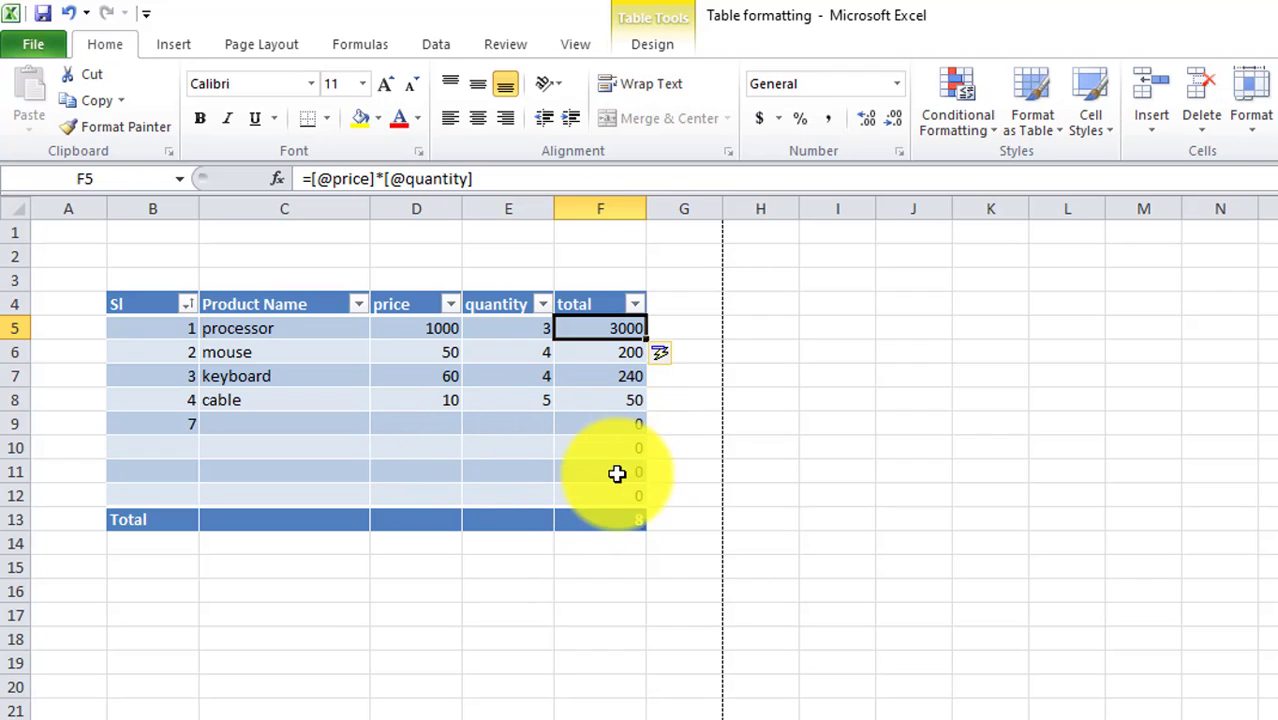
Delete the SUBTOTAL formula from cell F13 in the total row
left_click(616, 521)
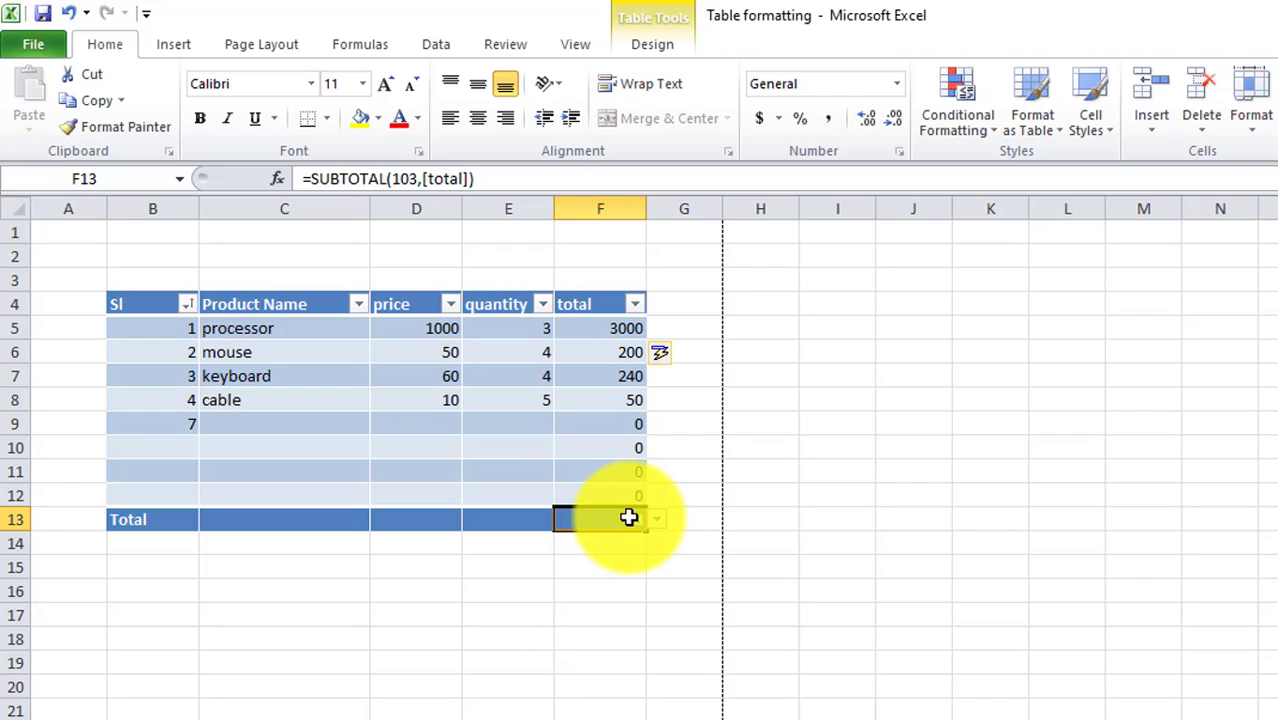
left_click_drag(508, 180, 181, 178)
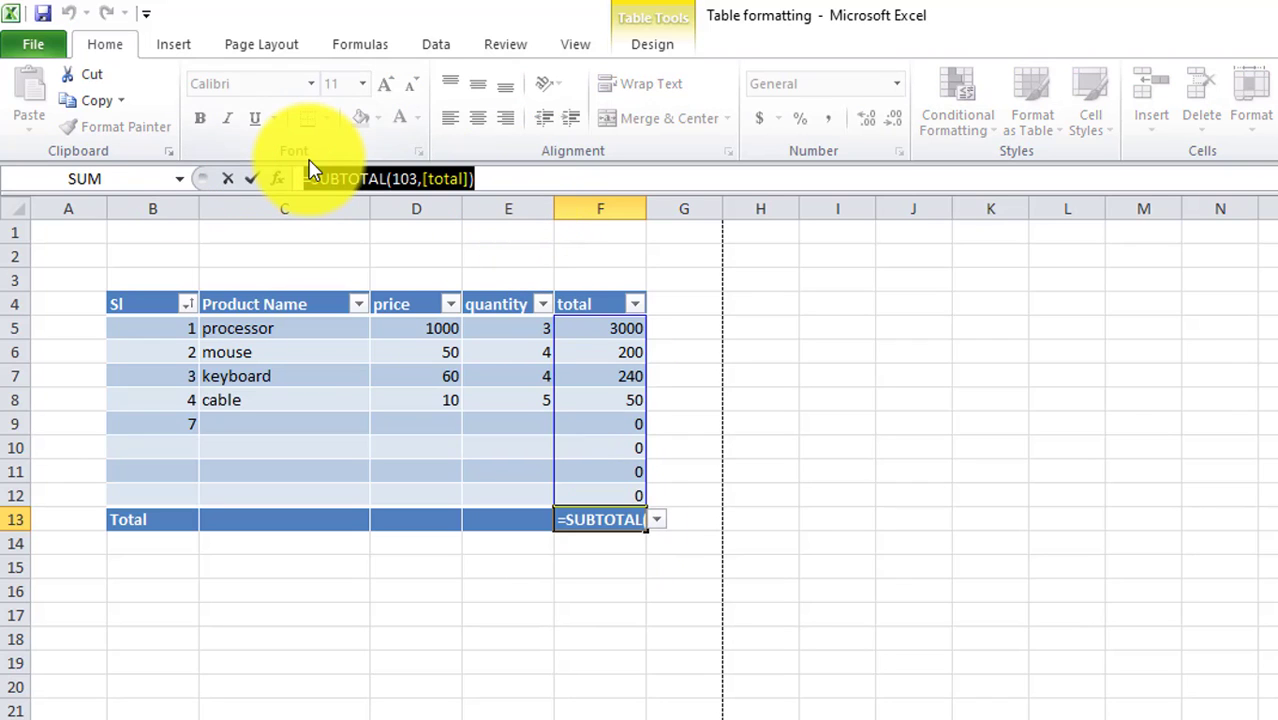
key("Delete")
key("Return")
left_click(517, 648)
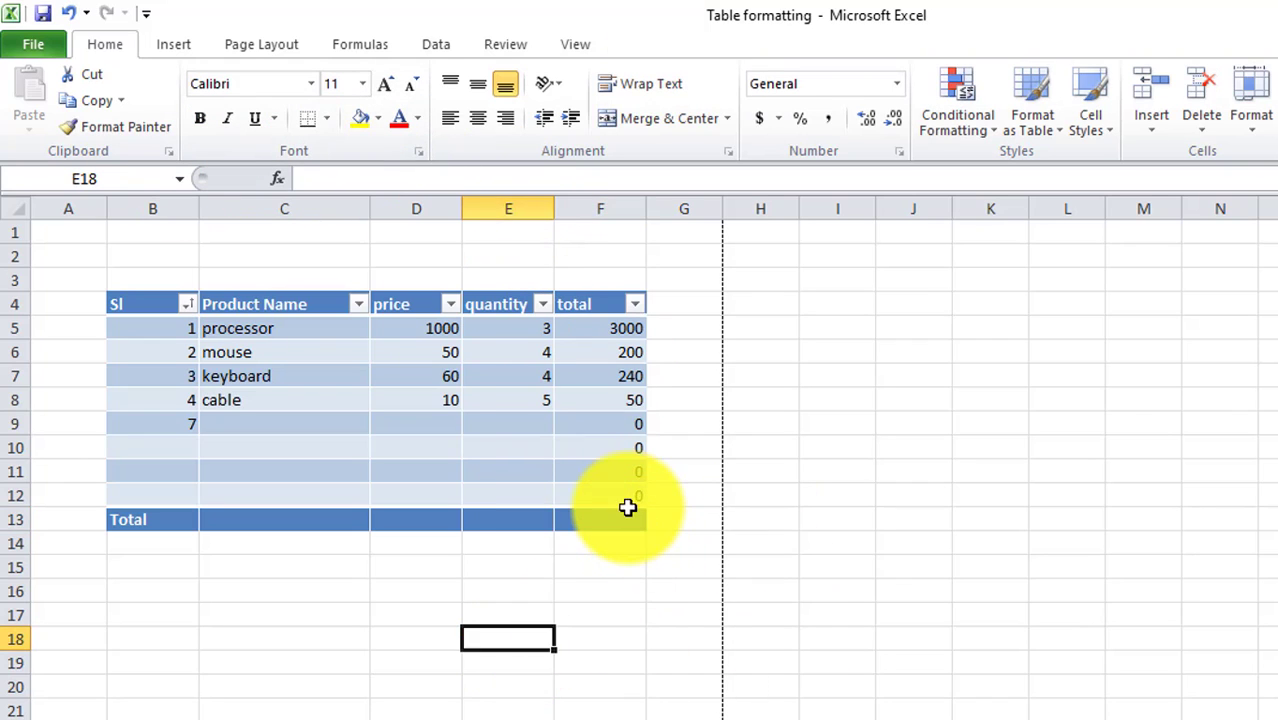
Enter the formula =SUM([total]) in cell F13, using the range F5 to F12, to add up the total column
left_click(614, 520)
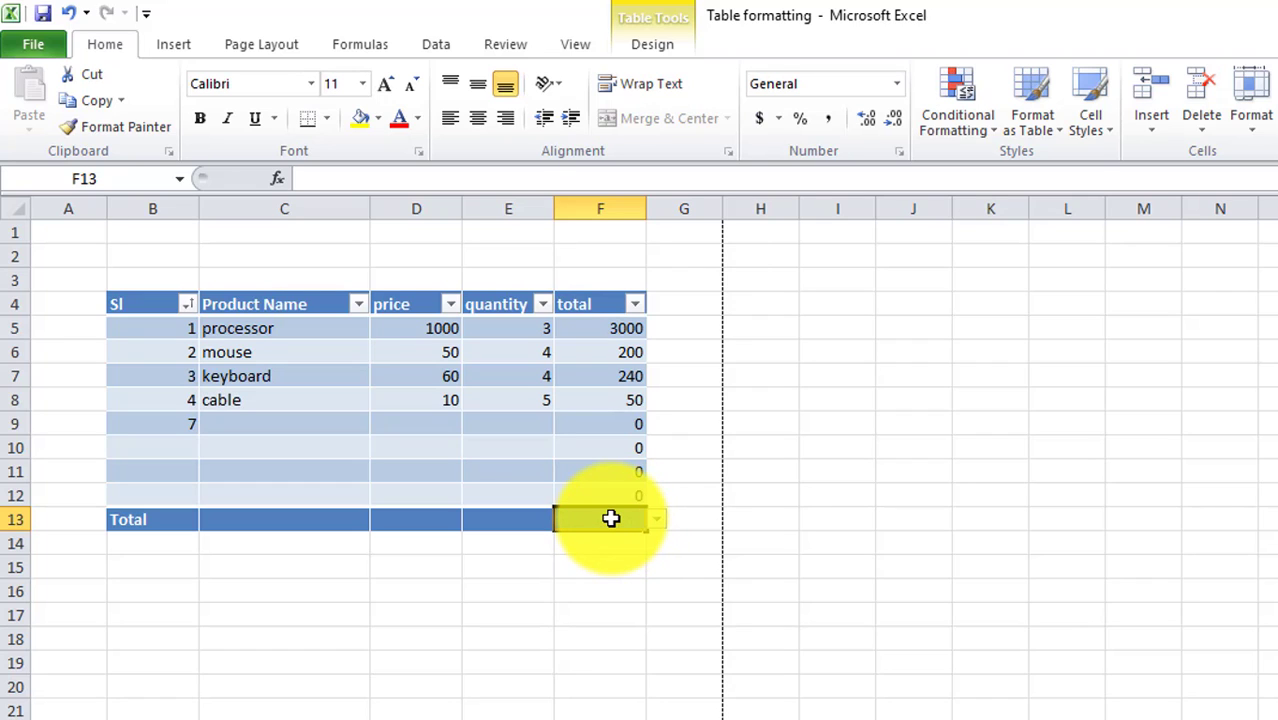
type("=")
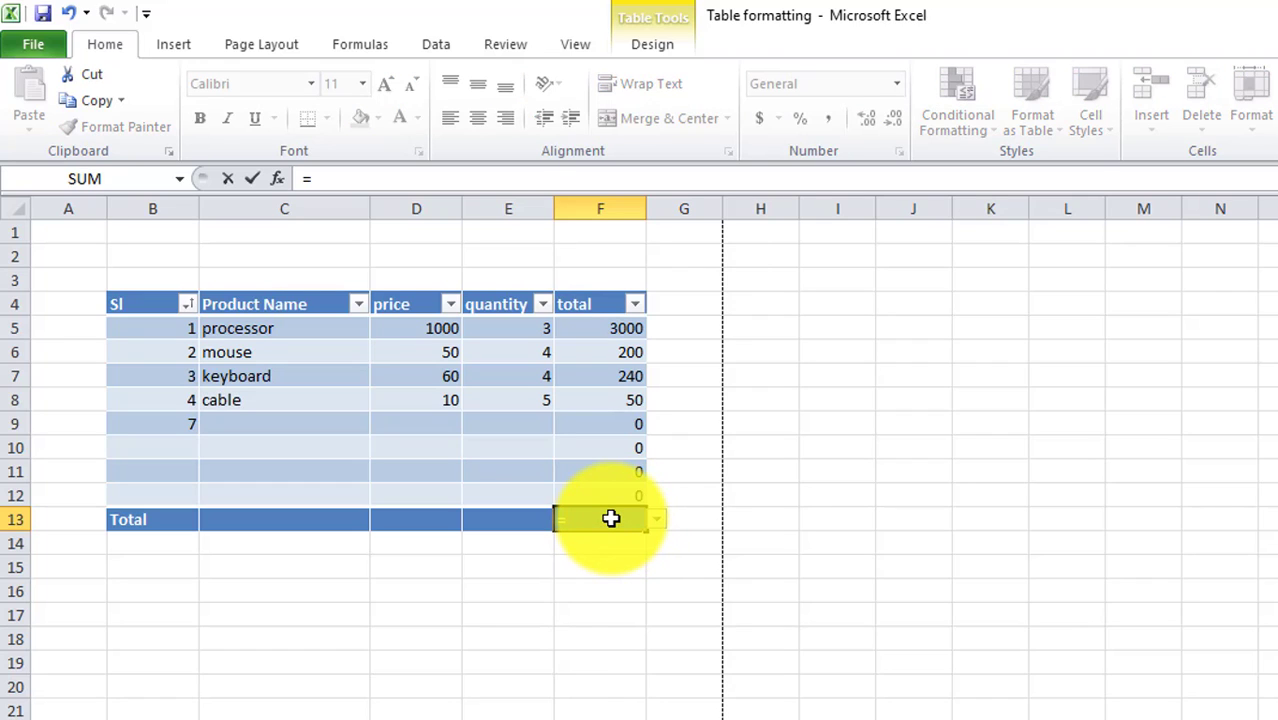
type("s")
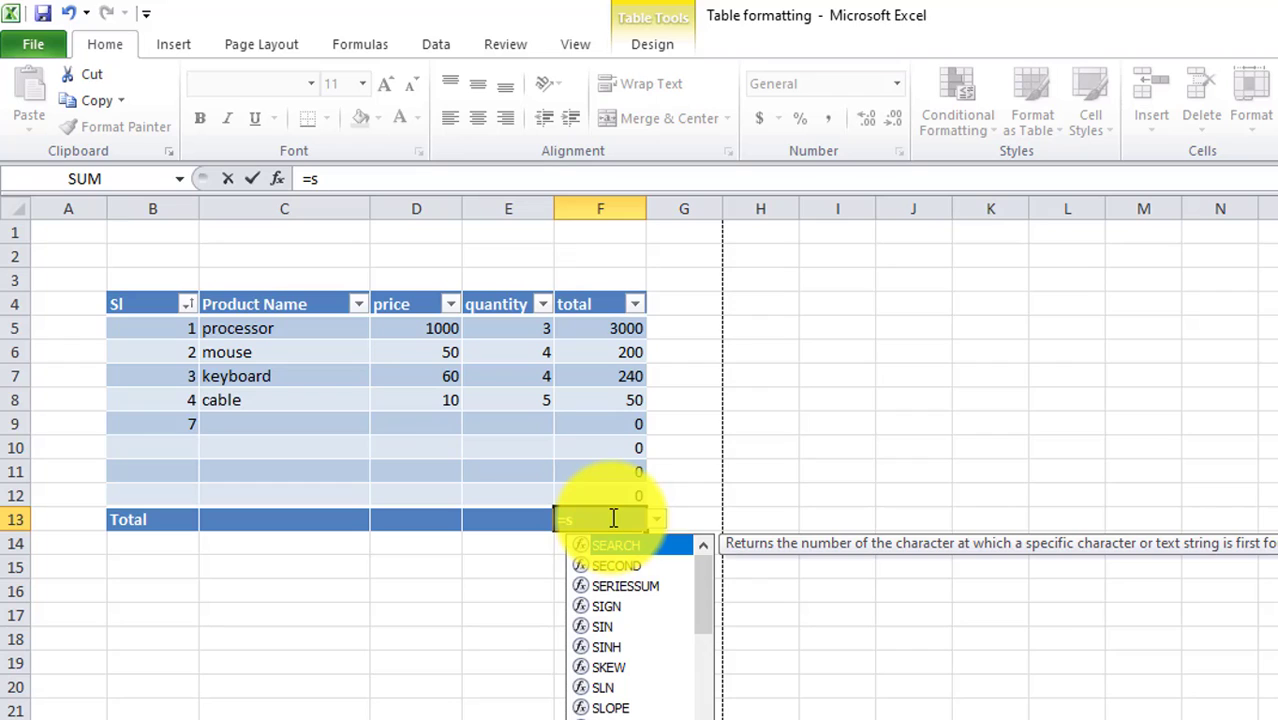
type("um")
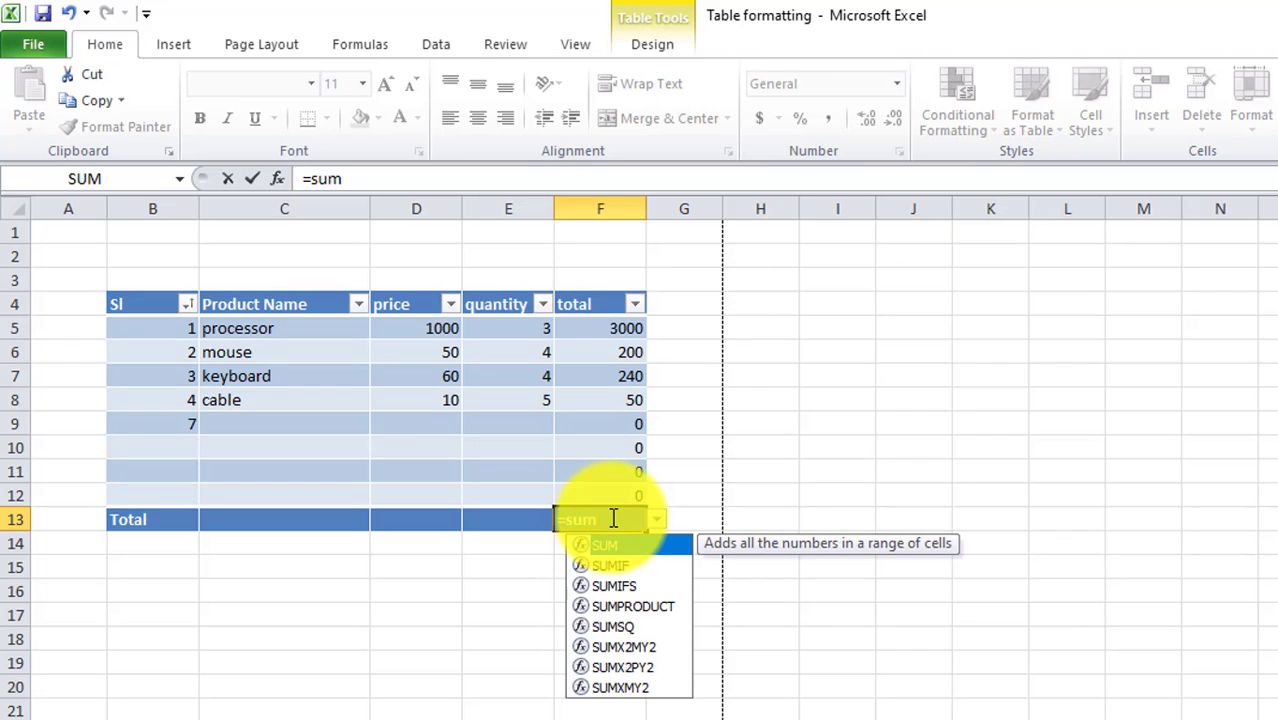
type("(")
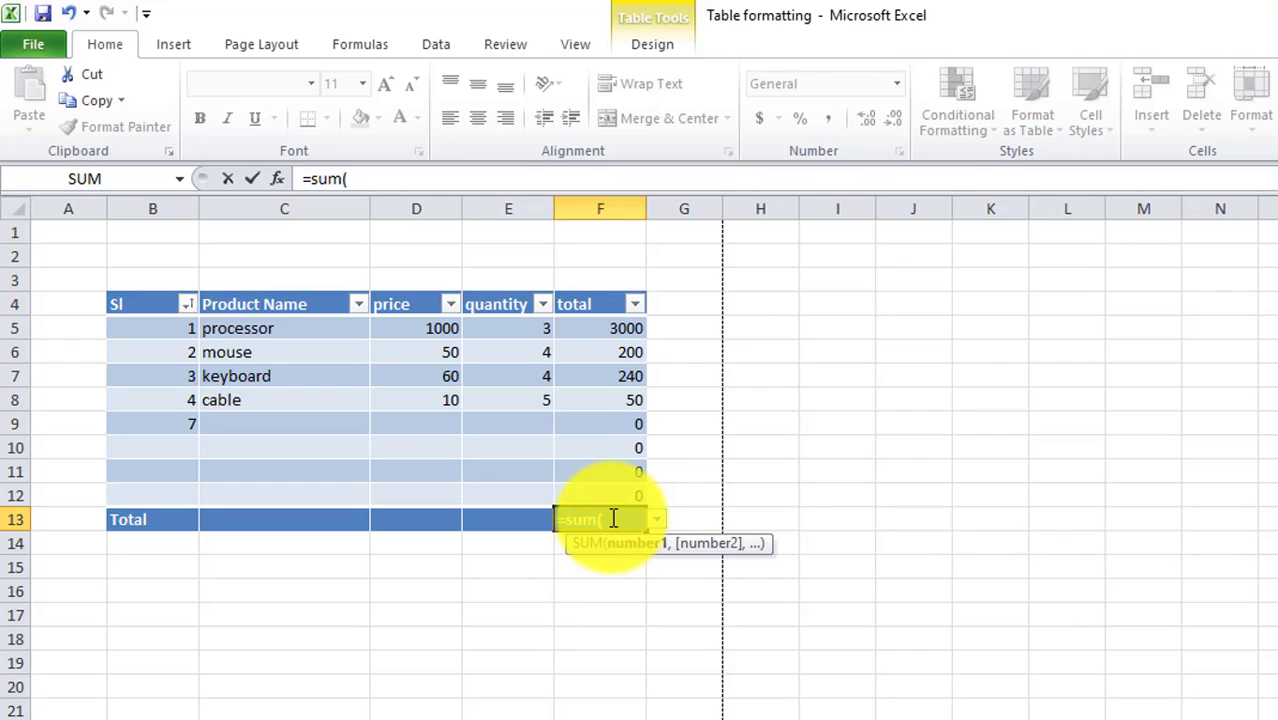
left_click(611, 335)
left_click_drag(611, 338, 626, 489)
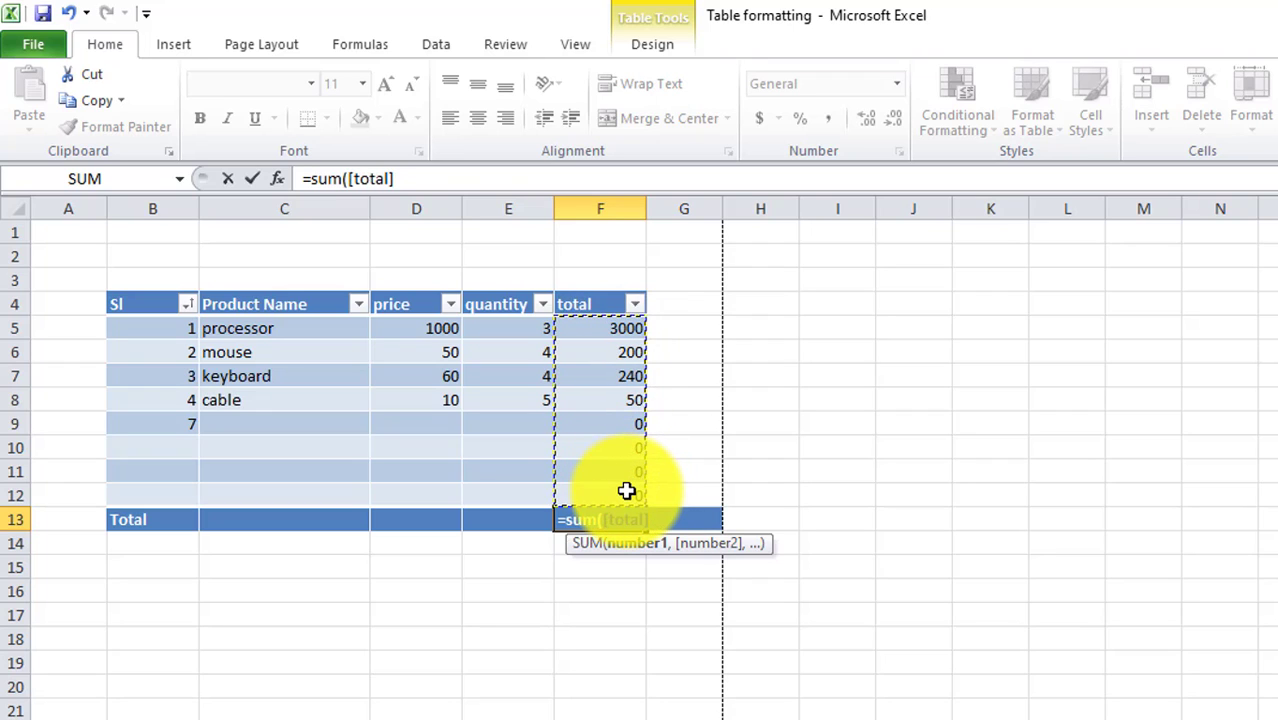
type(")")
key("Return")
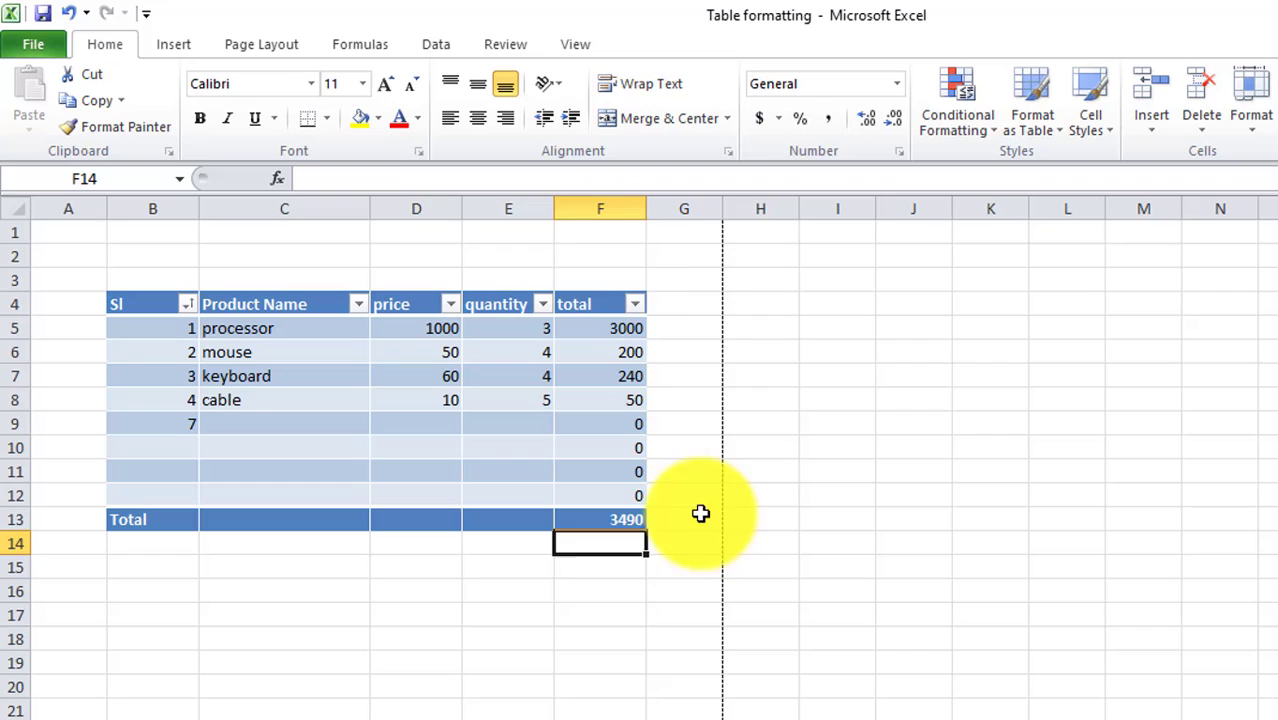
left_click(617, 524)
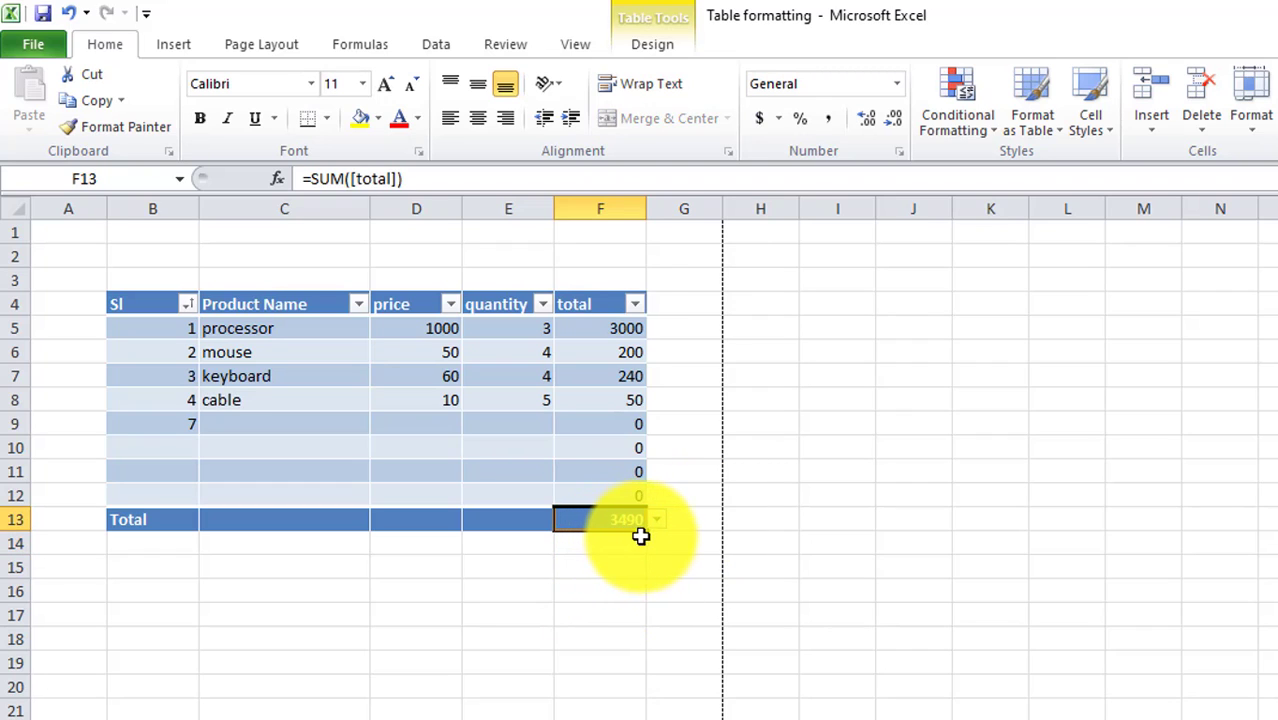
left_click(642, 564)
Apply the purple Light table style with full gridlines to the whole table, B4 to F13
left_click_drag(622, 526, 152, 312)
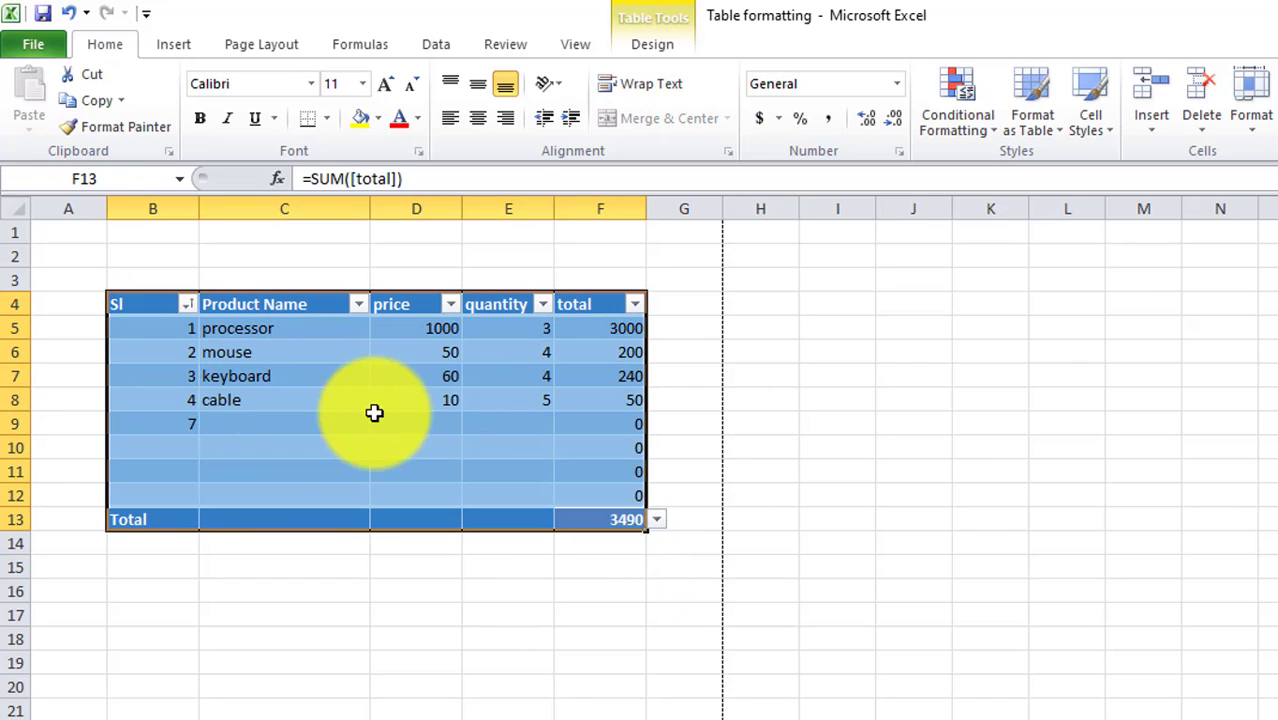
left_click(333, 628)
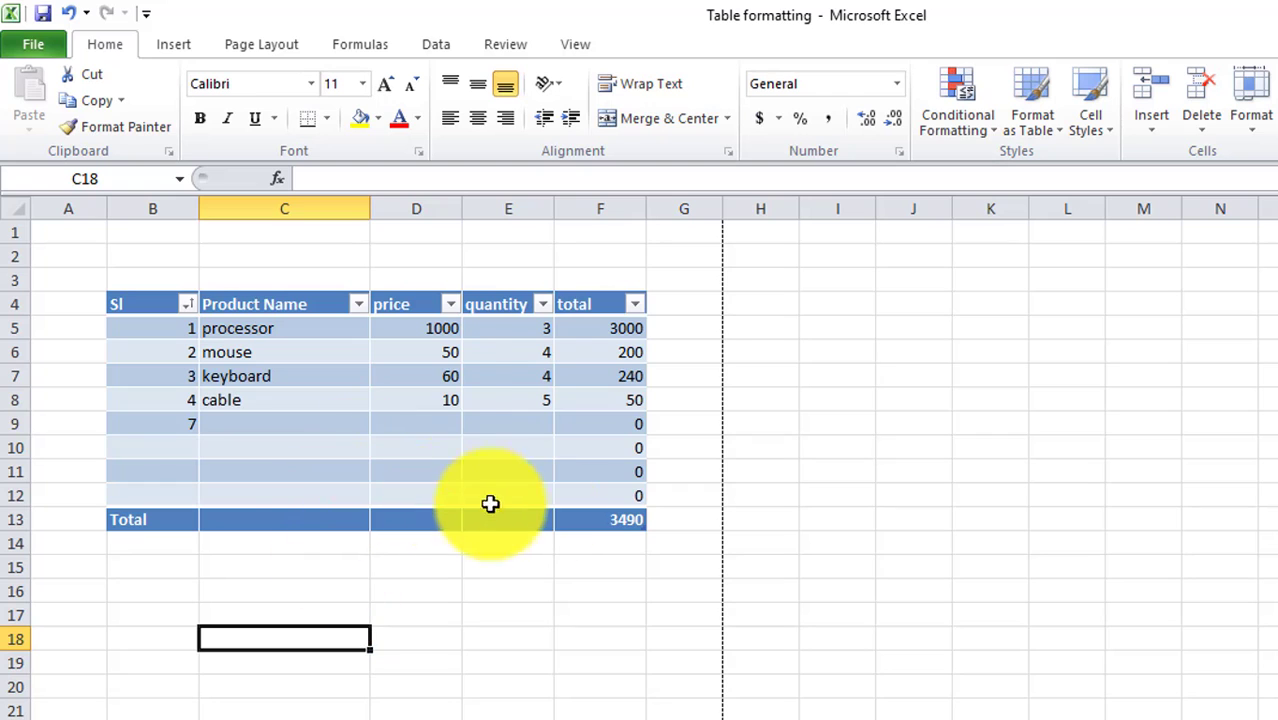
left_click_drag(645, 528, 154, 302)
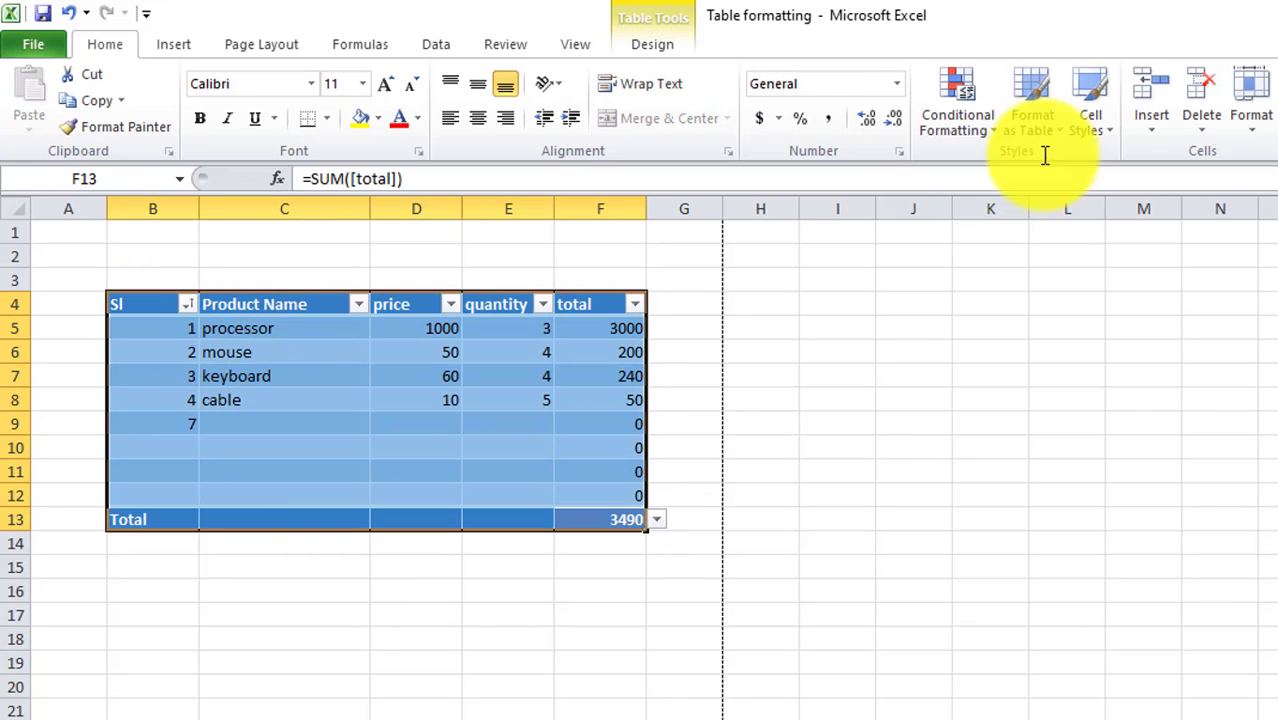
left_click(652, 44)
left_click(1277, 127)
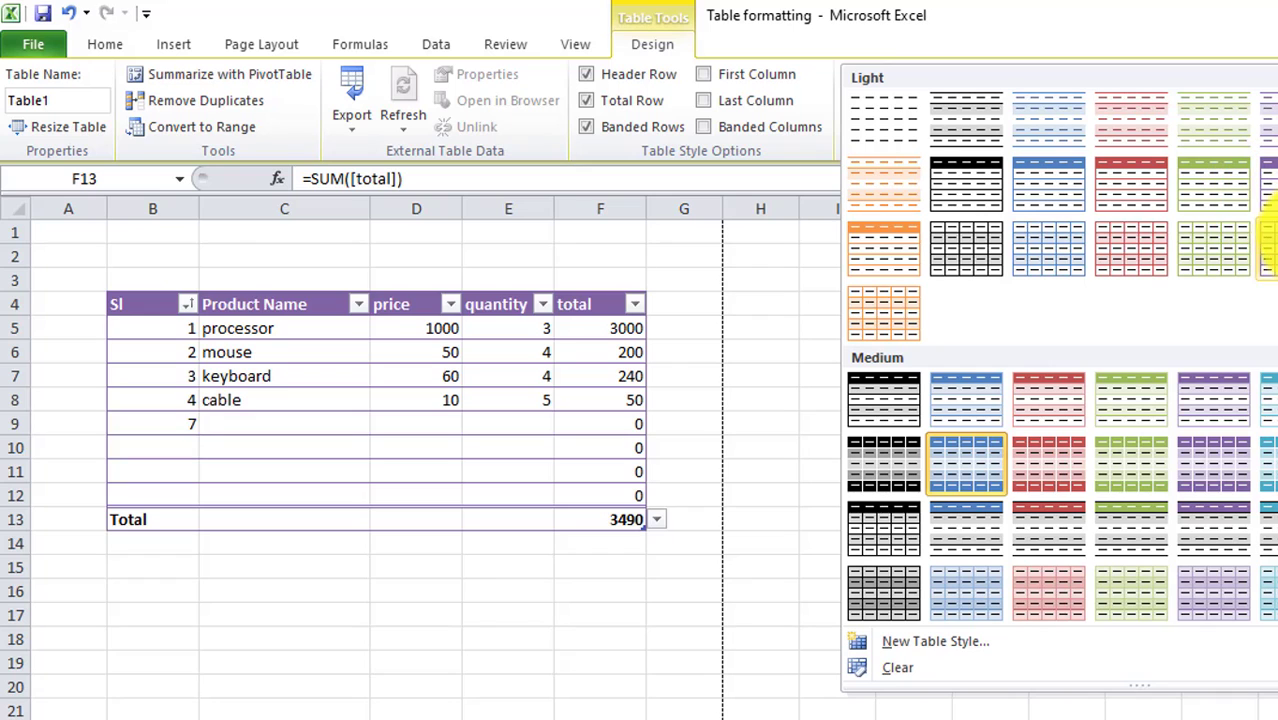
left_click(1265, 258)
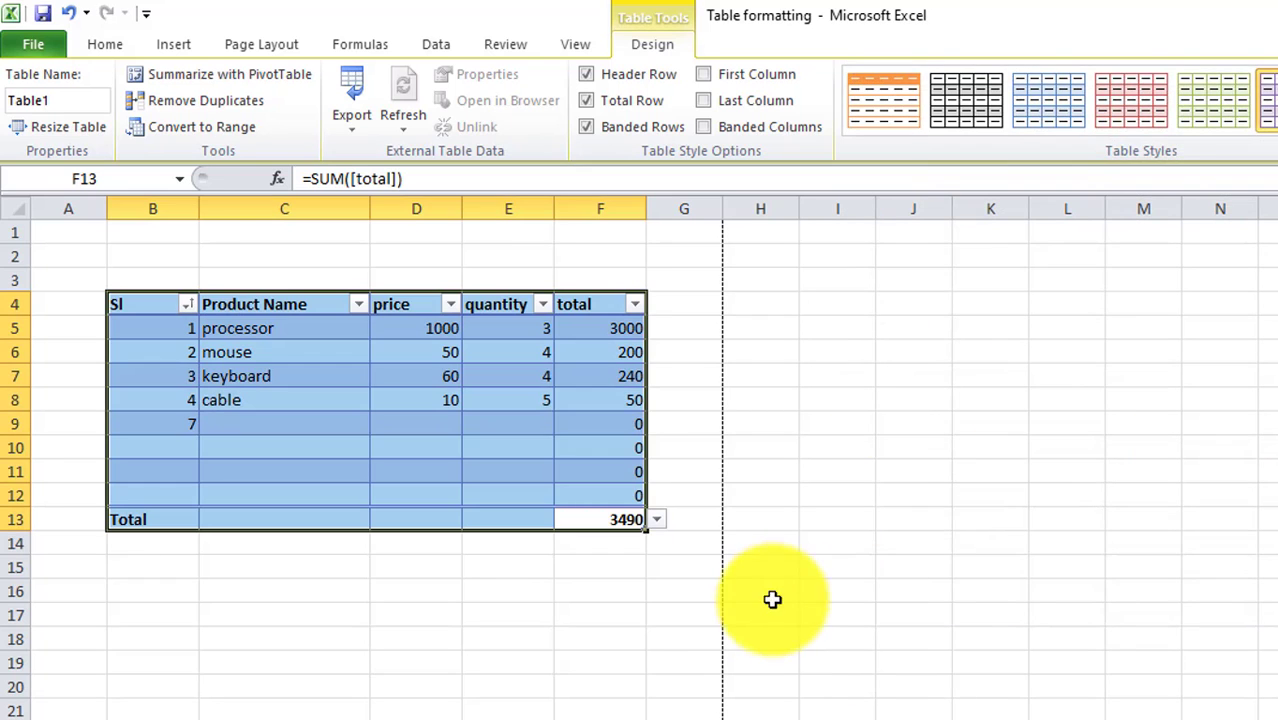
left_click(762, 613)
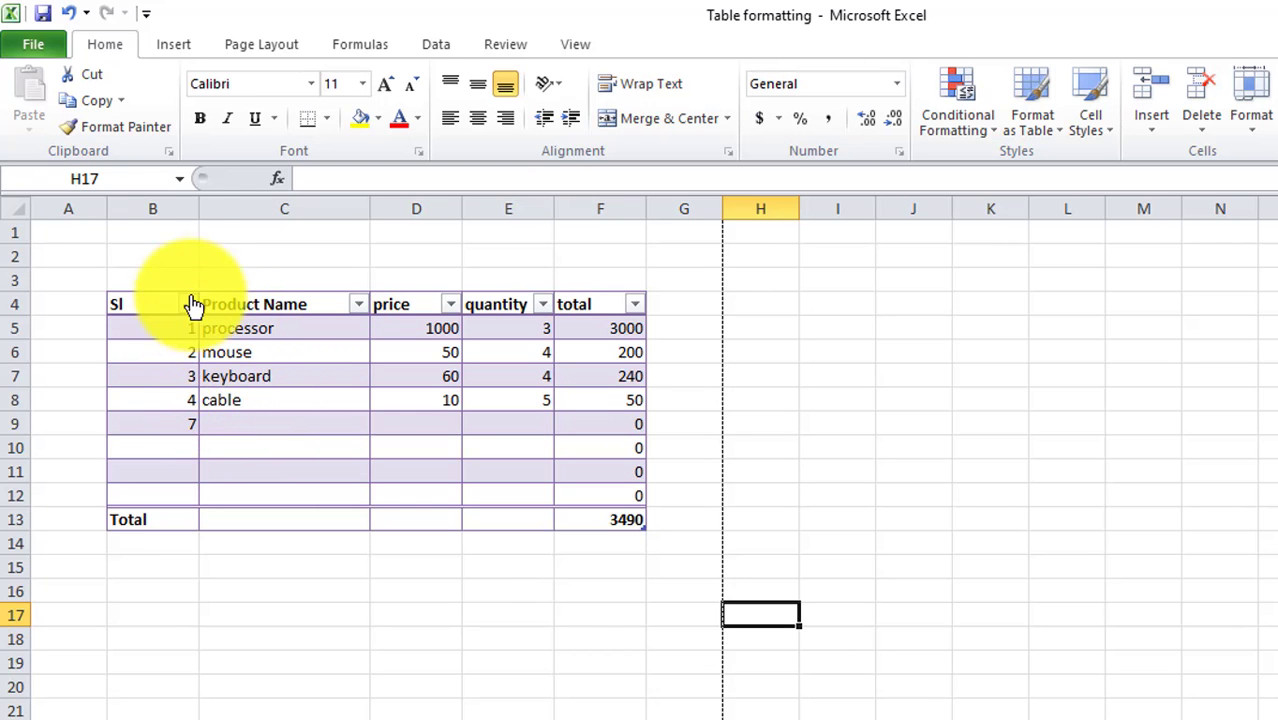
Center the contents of column B, which holds the Sl numbers, horizontally
left_click(170, 198)
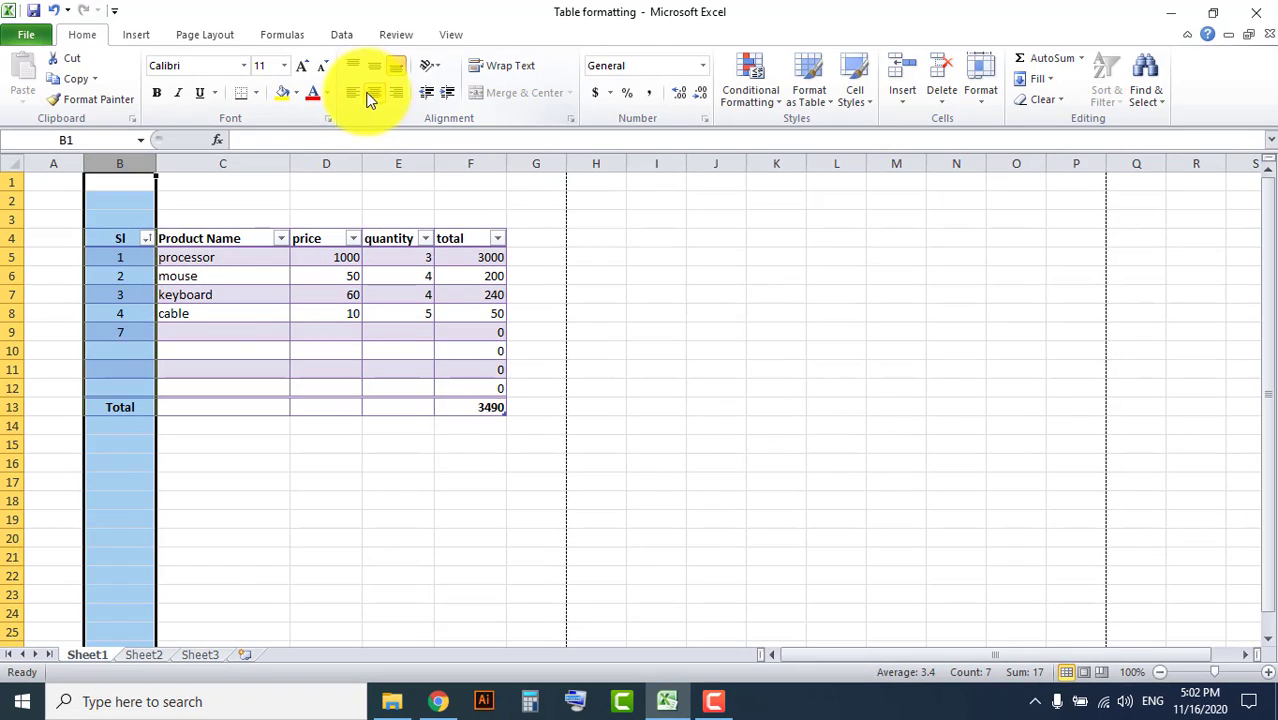
left_click(190, 297)
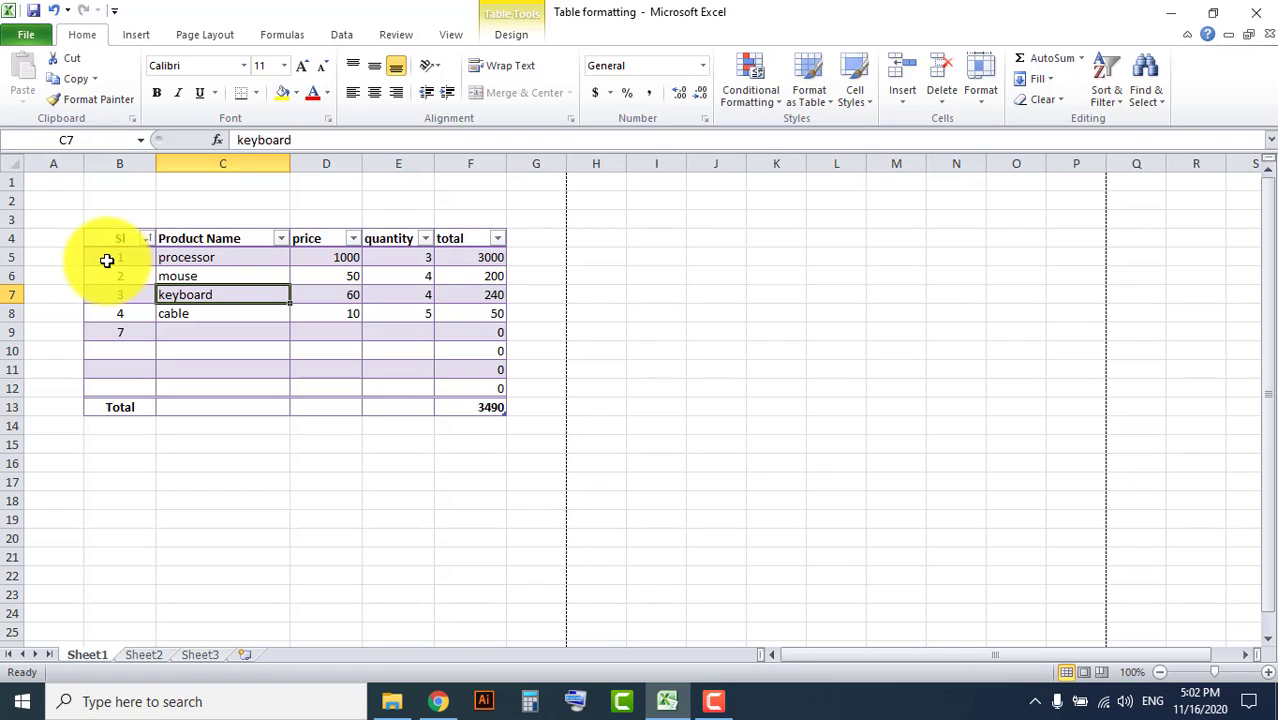
left_click_drag(106, 260, 469, 385)
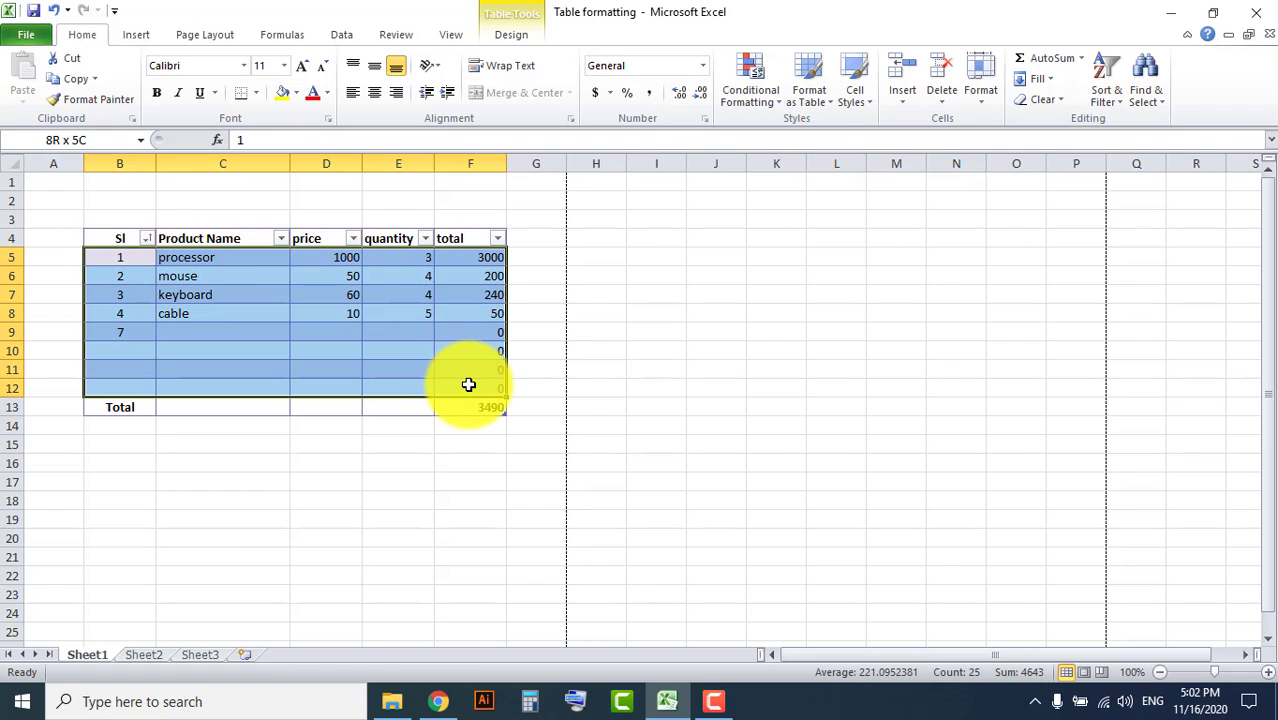
left_click(482, 408)
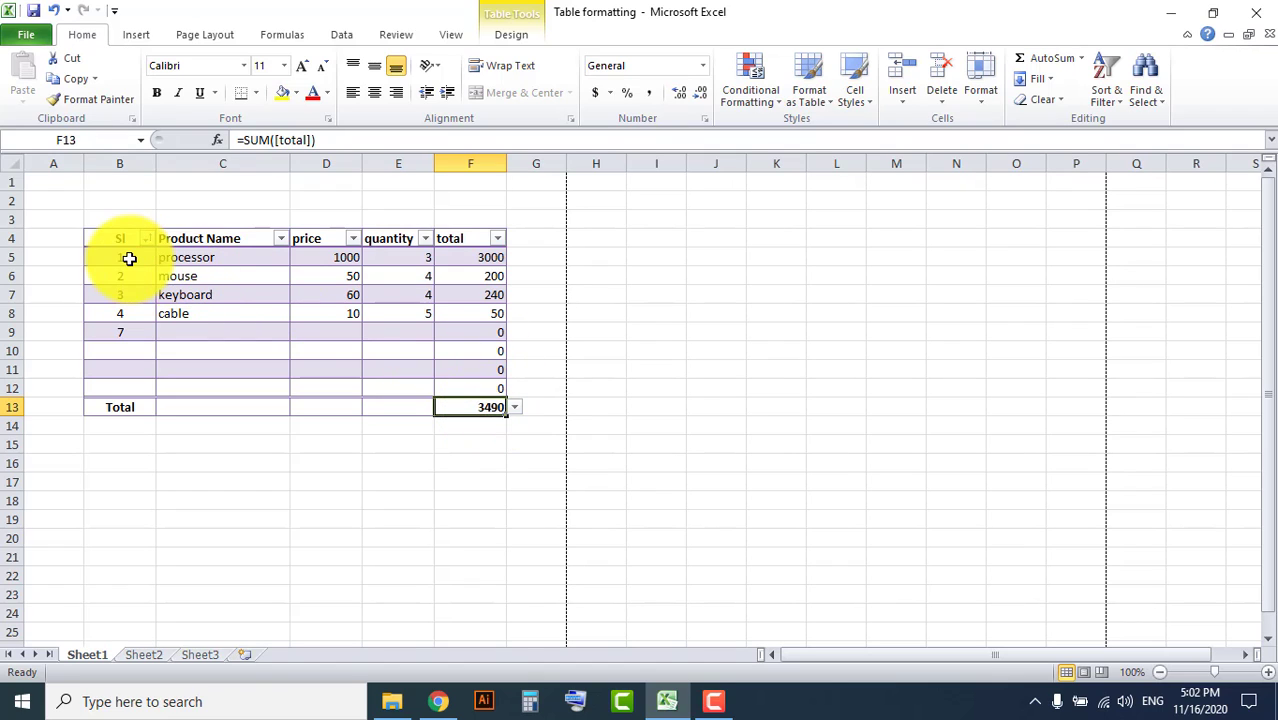
left_click_drag(125, 257, 462, 360)
left_click(456, 365)
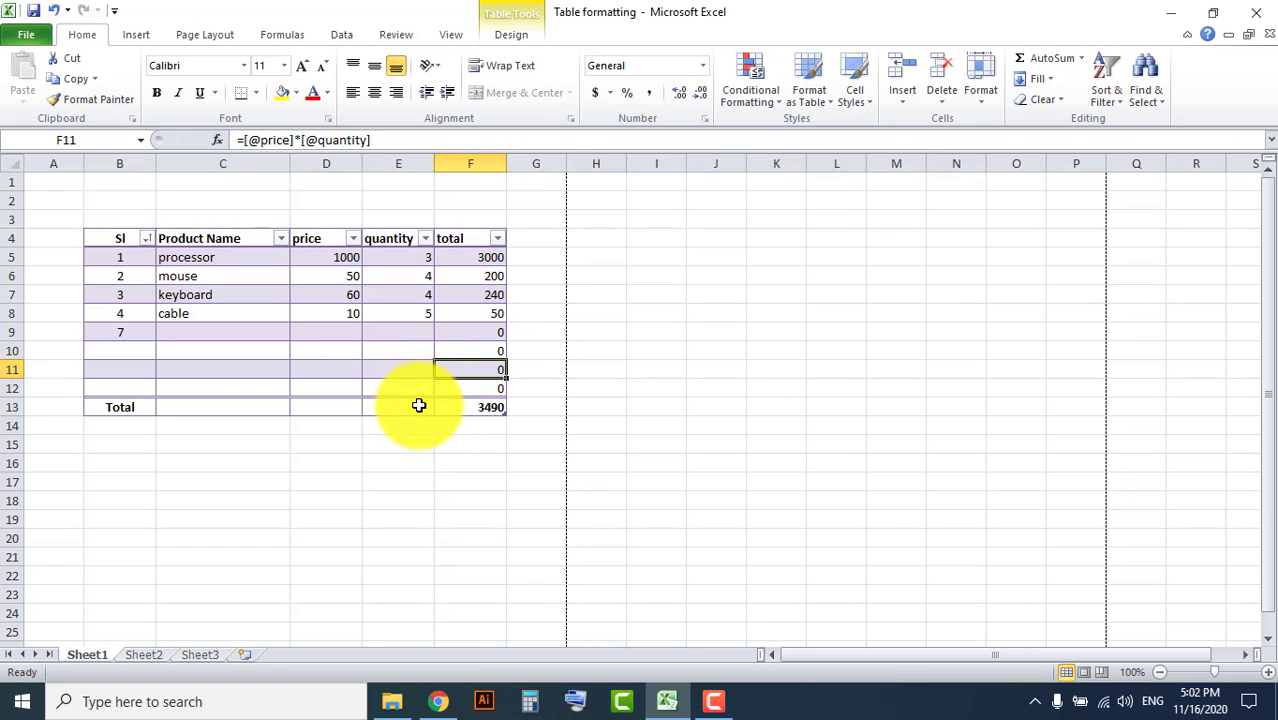